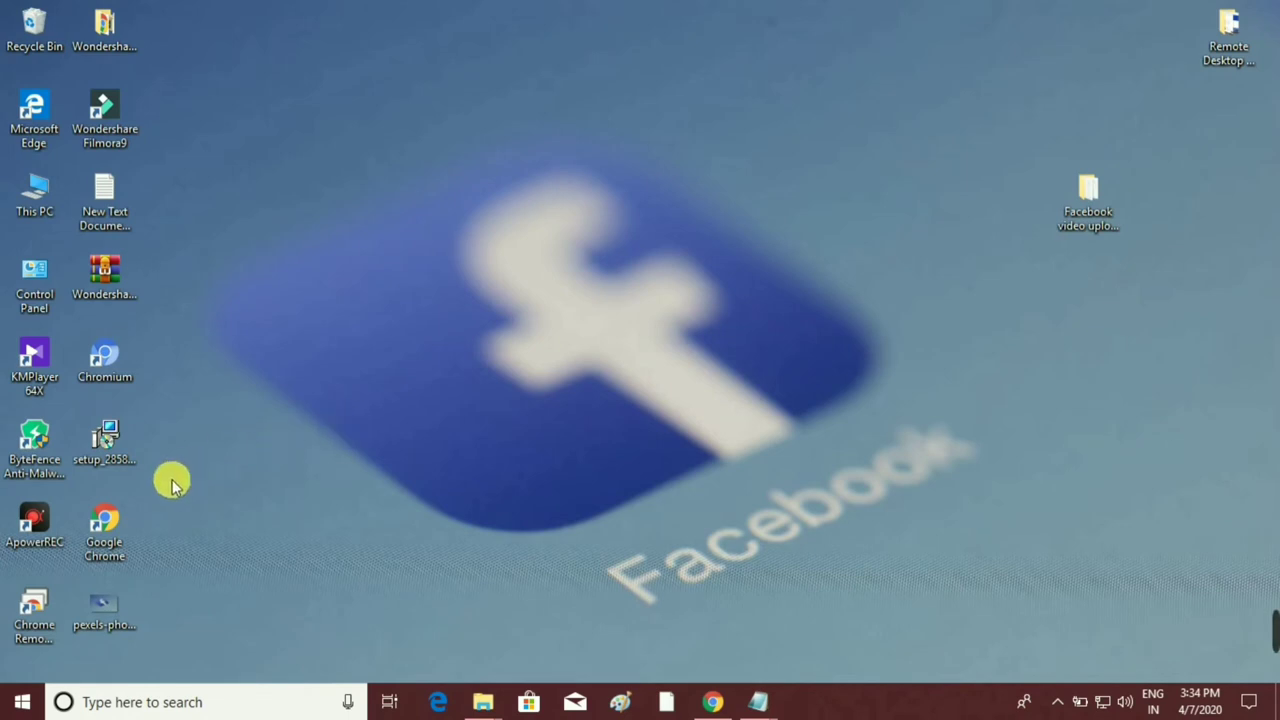
- Launch Google Chrome and look over the video, thumbnail, tags and description files in the Facebook video upload file folder
{"action": "double_click", "coordinate": [107, 523]}
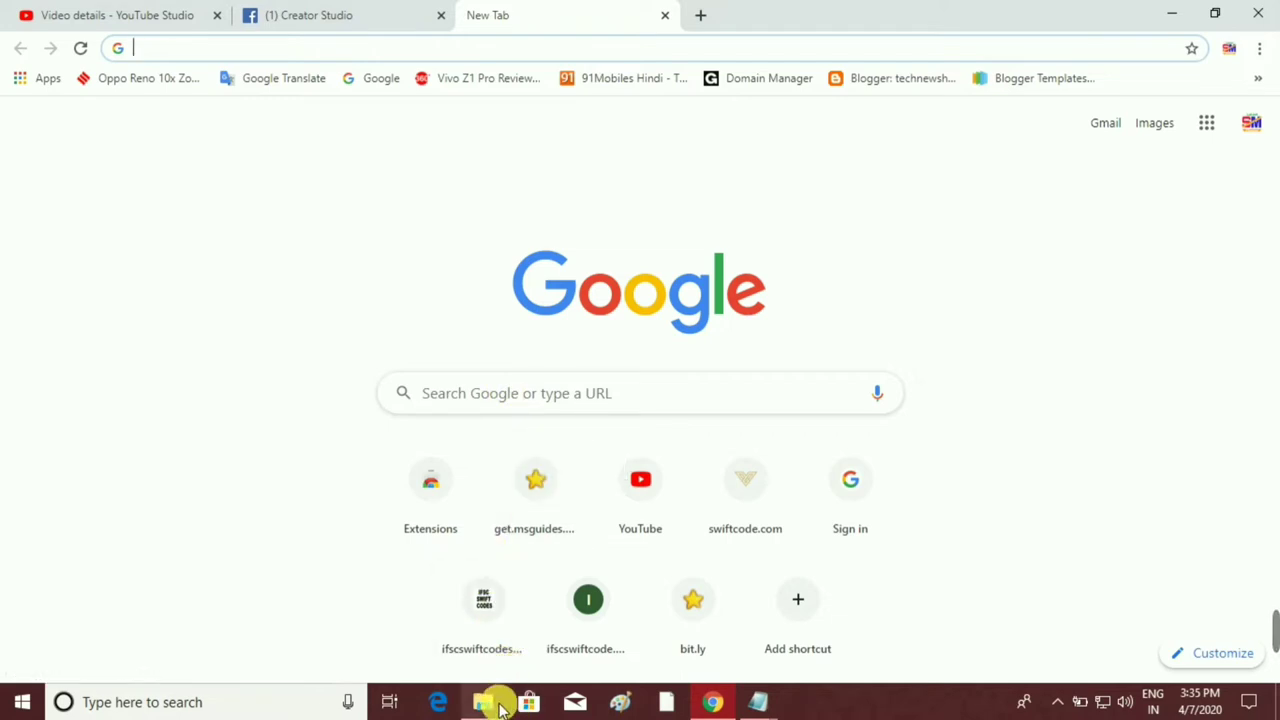
{"action": "mouse_move", "coordinate": [487, 705]}
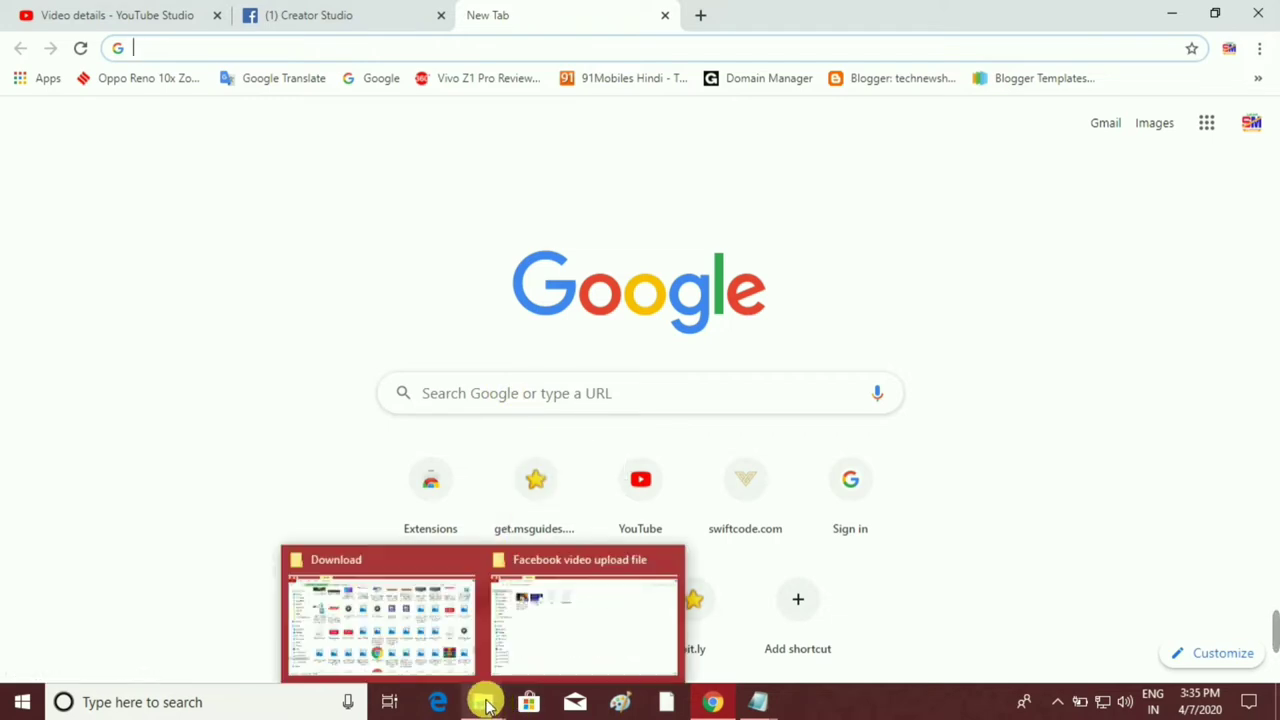
{"action": "left_click", "coordinate": [580, 640]}
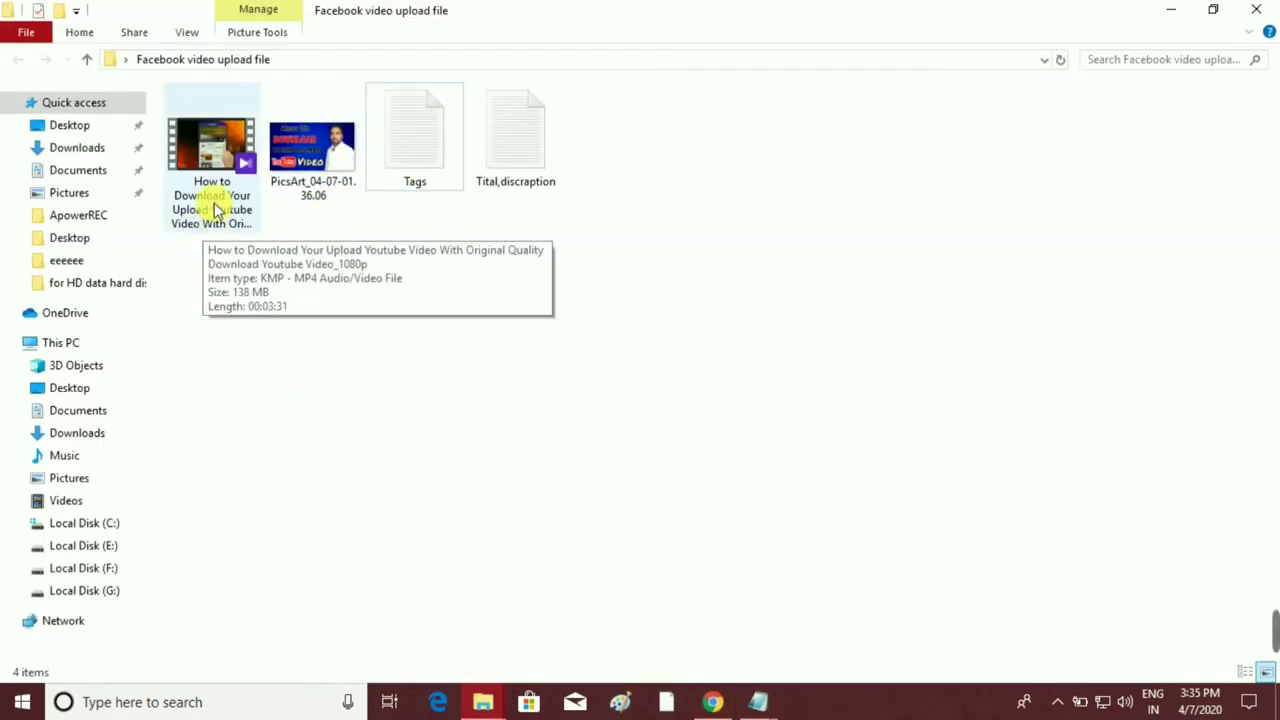
{"action": "left_click", "coordinate": [306, 188]}
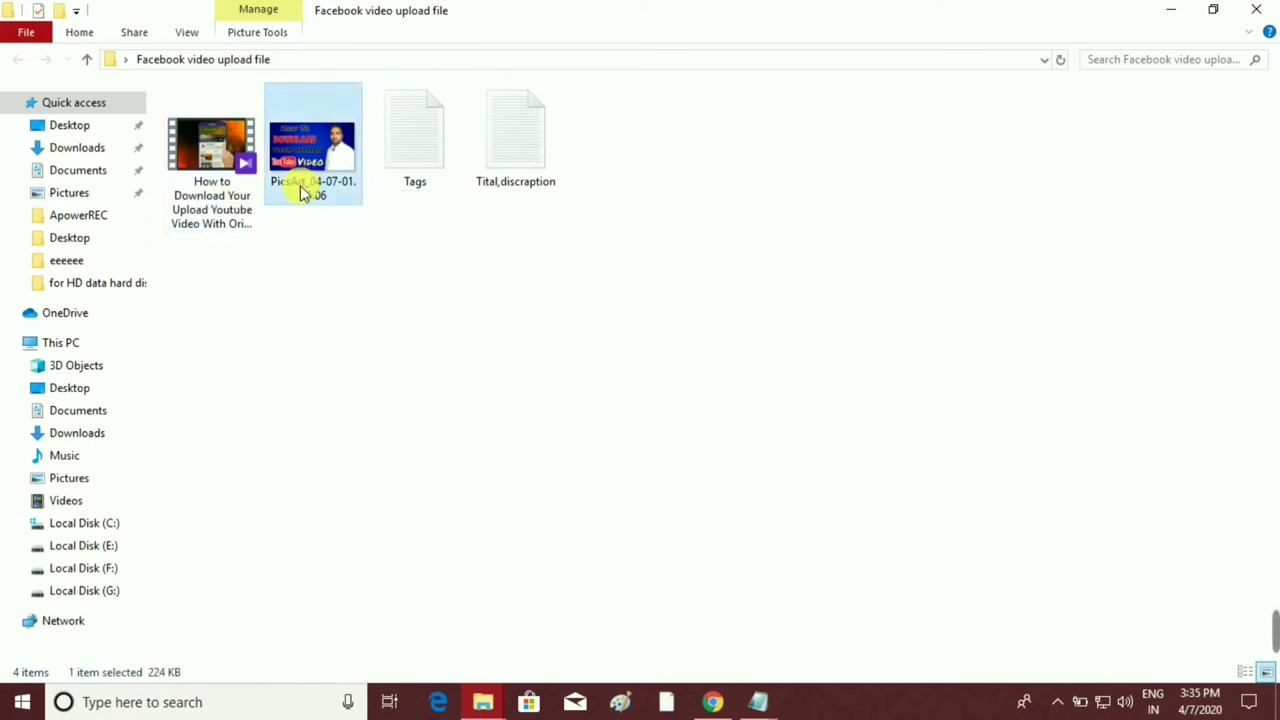
{"action": "left_click", "coordinate": [349, 249]}
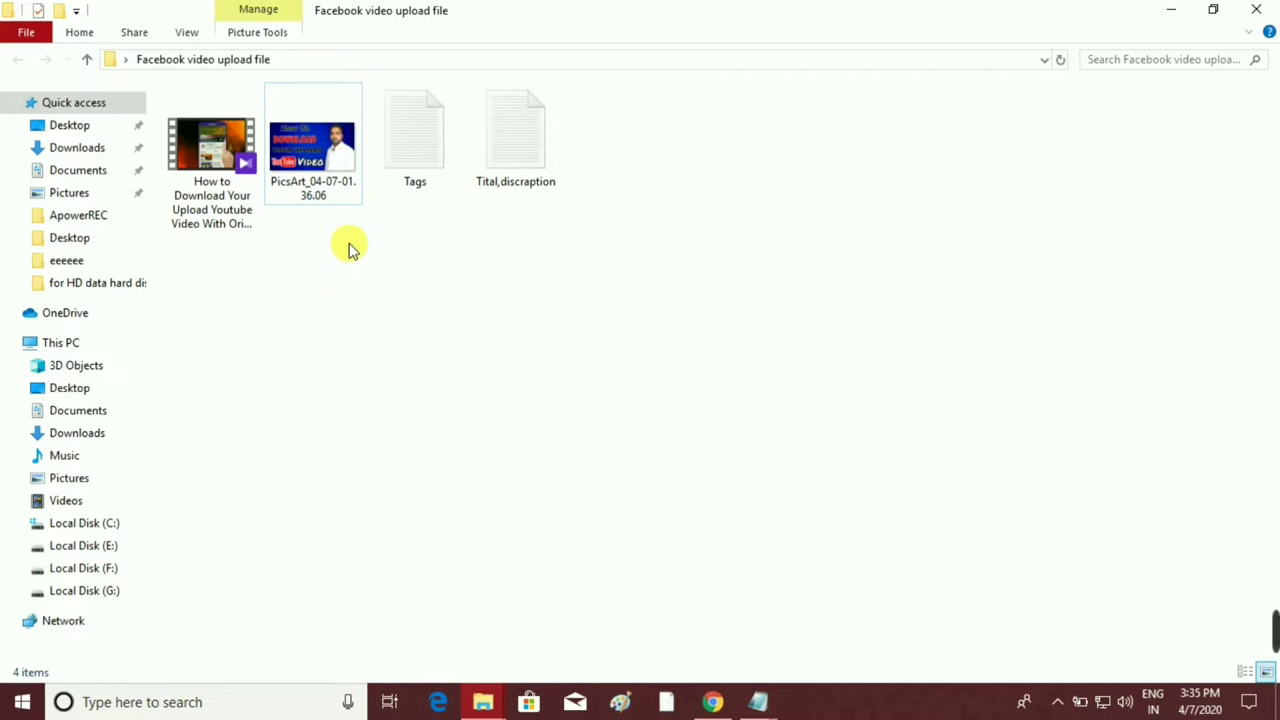
{"action": "left_click", "coordinate": [445, 188]}
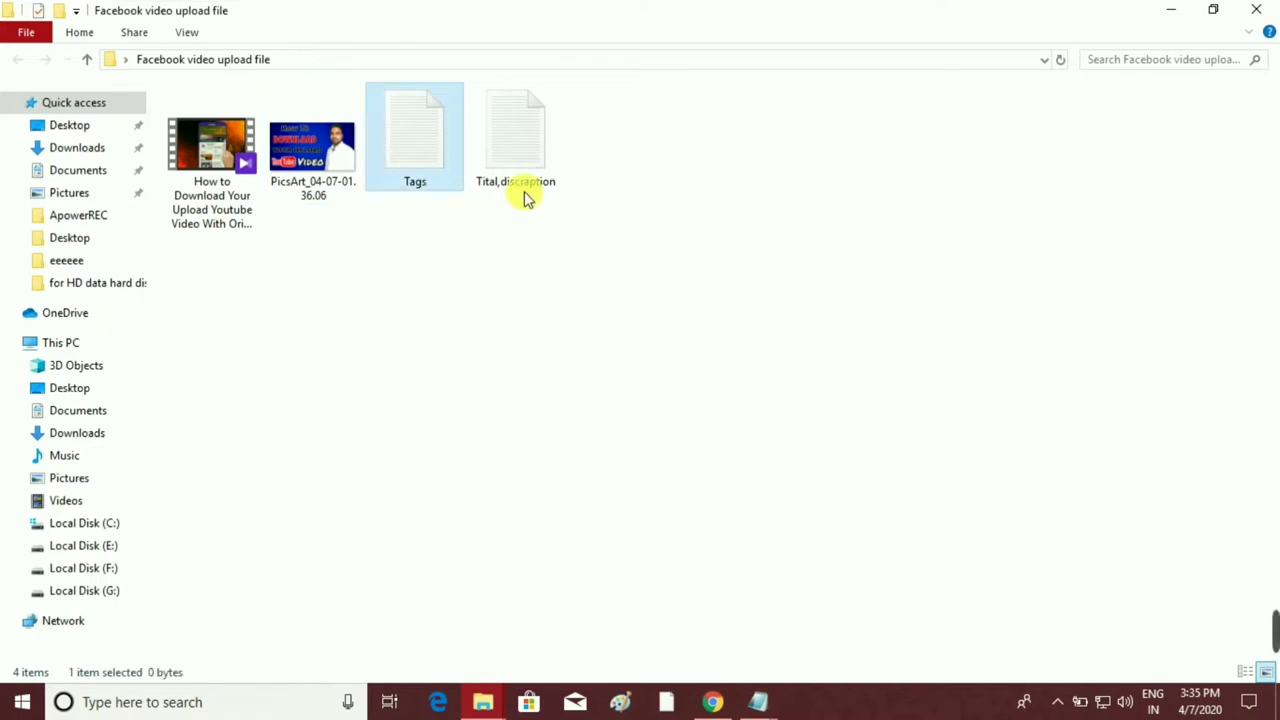
{"action": "right_click", "coordinate": [514, 200]}
{"action": "left_click", "coordinate": [437, 220]}
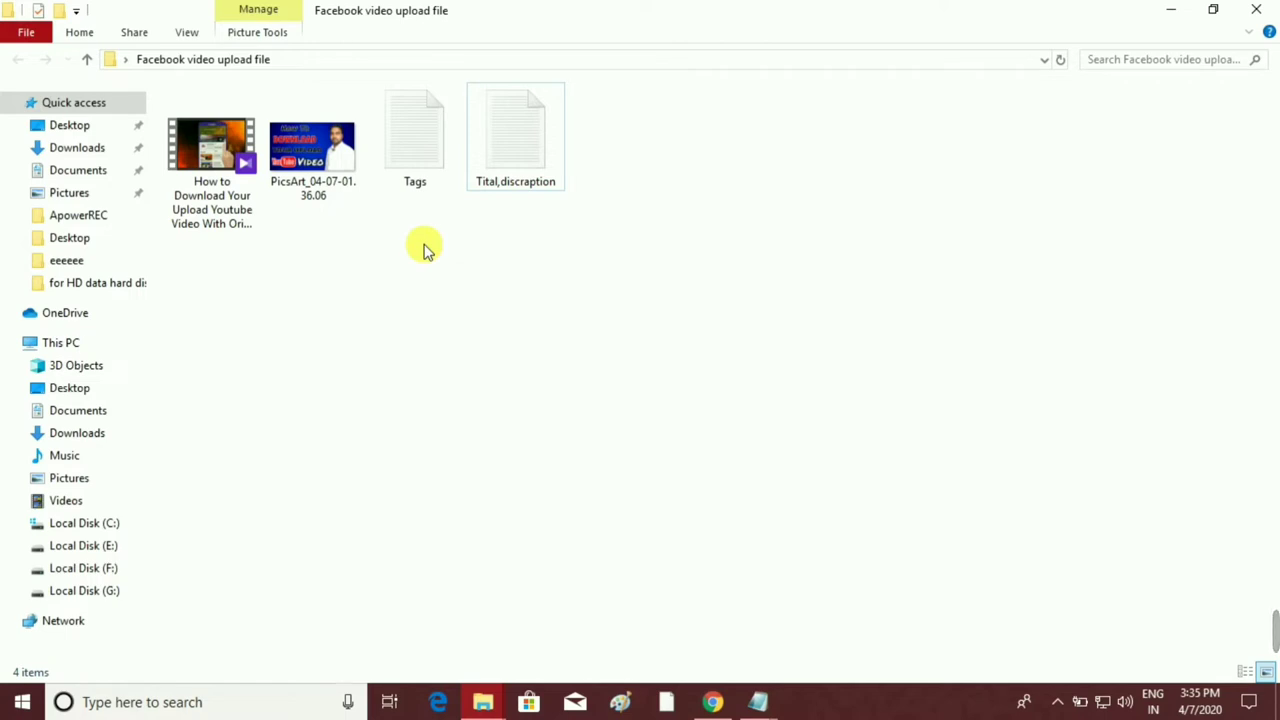
- Return to Google Chrome and search Google for "facebook studio"
{"action": "left_click", "coordinate": [713, 703]}
{"action": "left_click", "coordinate": [595, 382]}
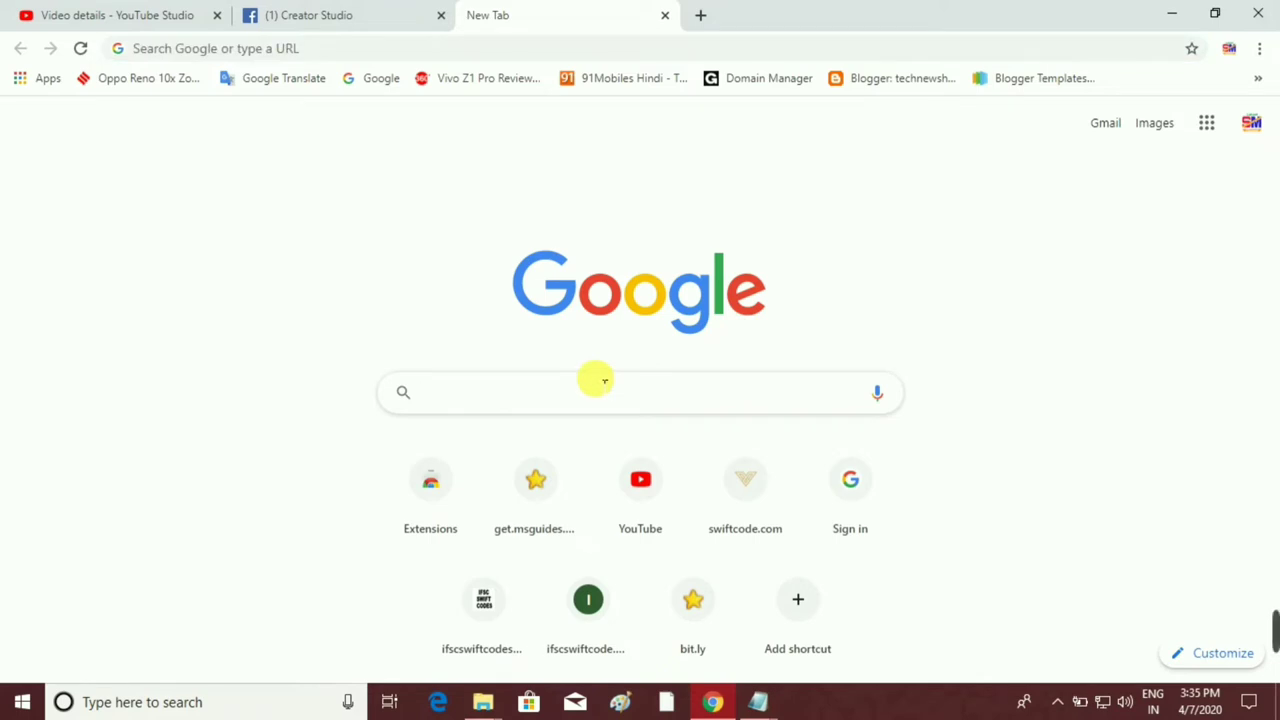
{"action": "type", "text": "fa"}
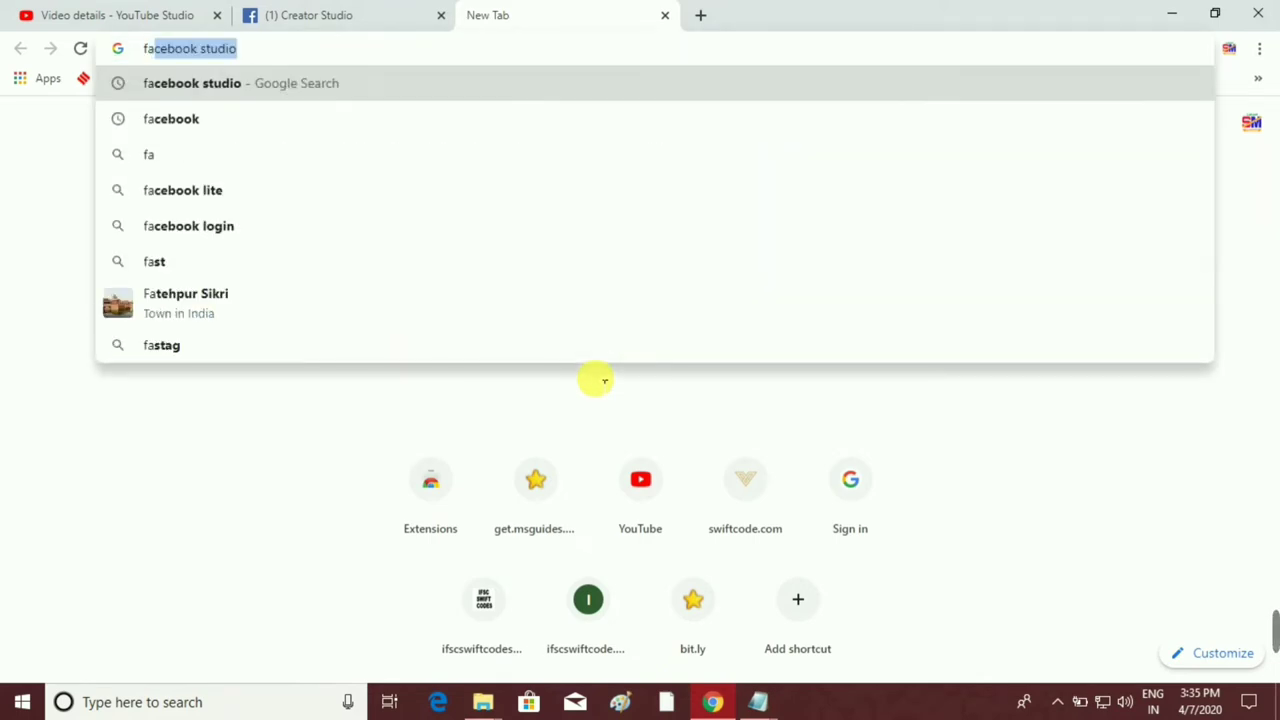
{"action": "type", "text": "ceb"}
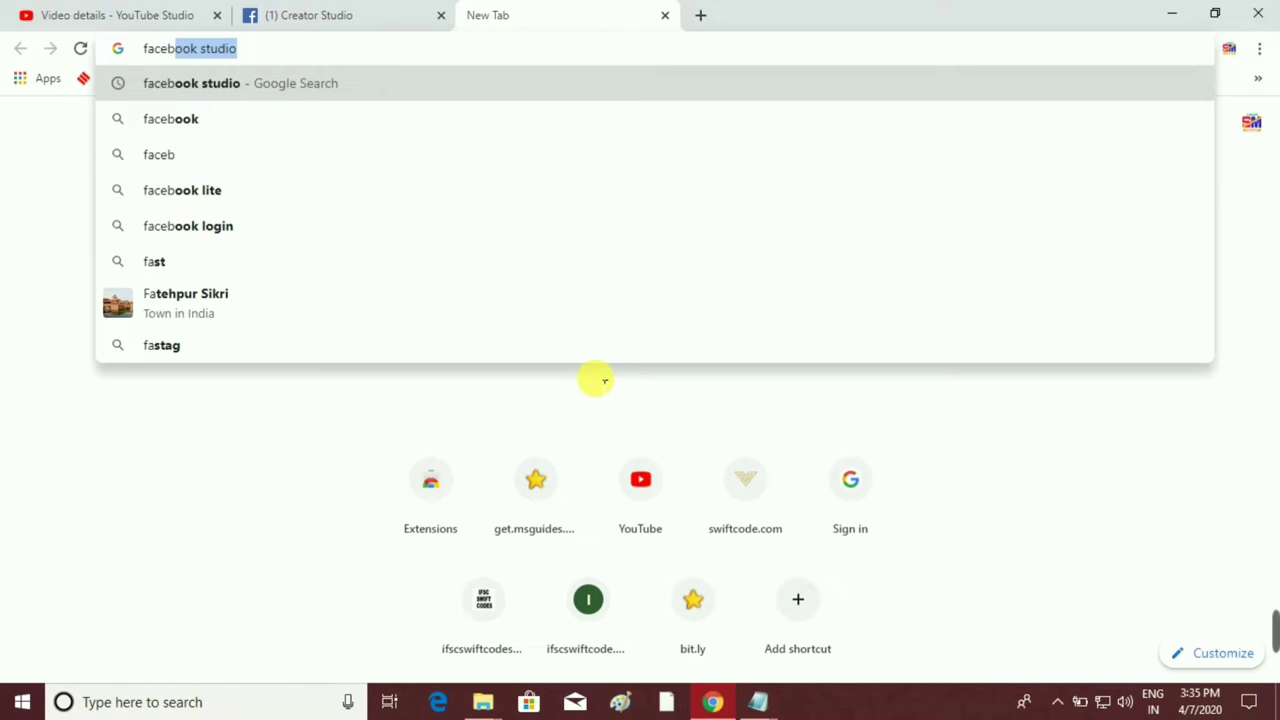
{"action": "type", "text": "ook studi"}
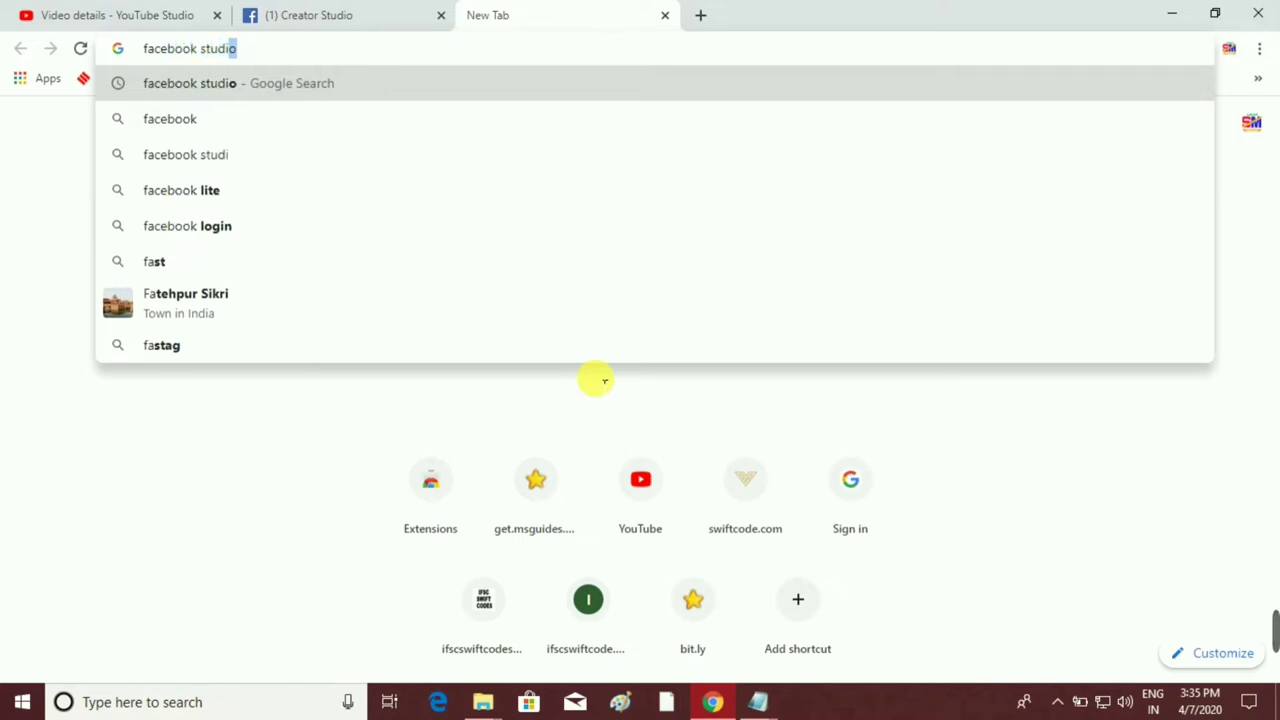
{"action": "type", "text": "o"}
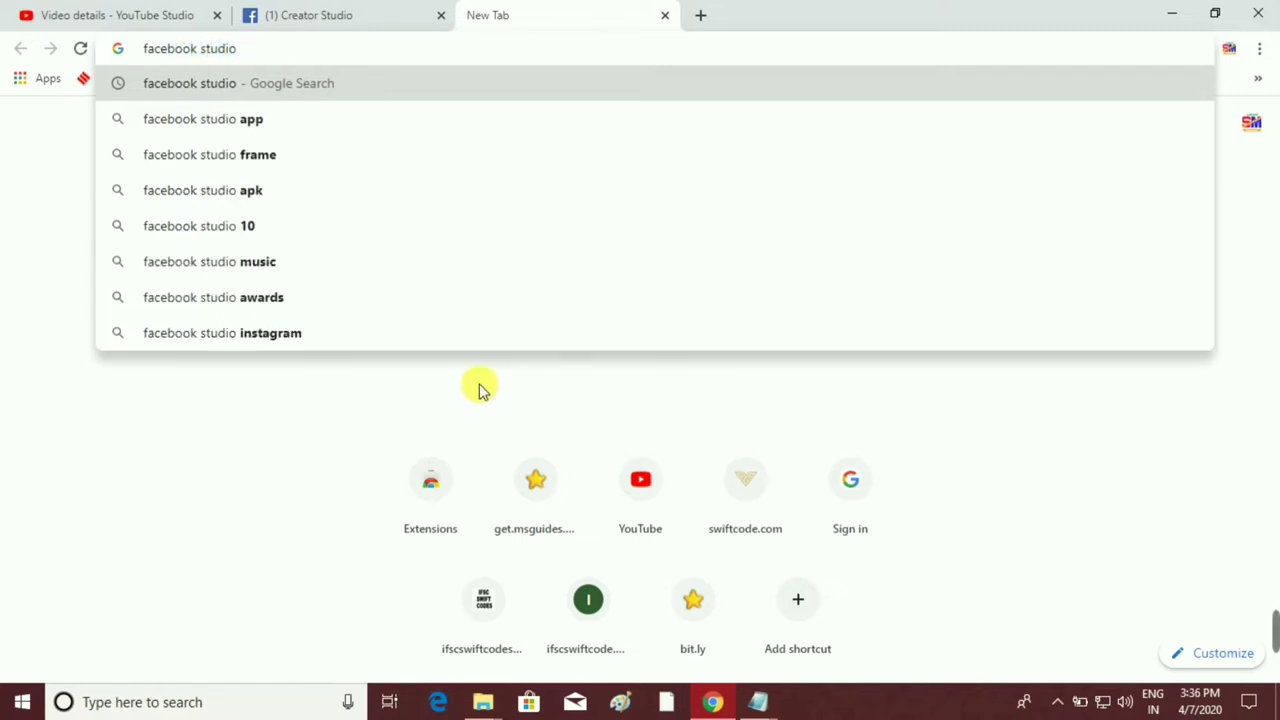
{"action": "key", "text": "Return"}
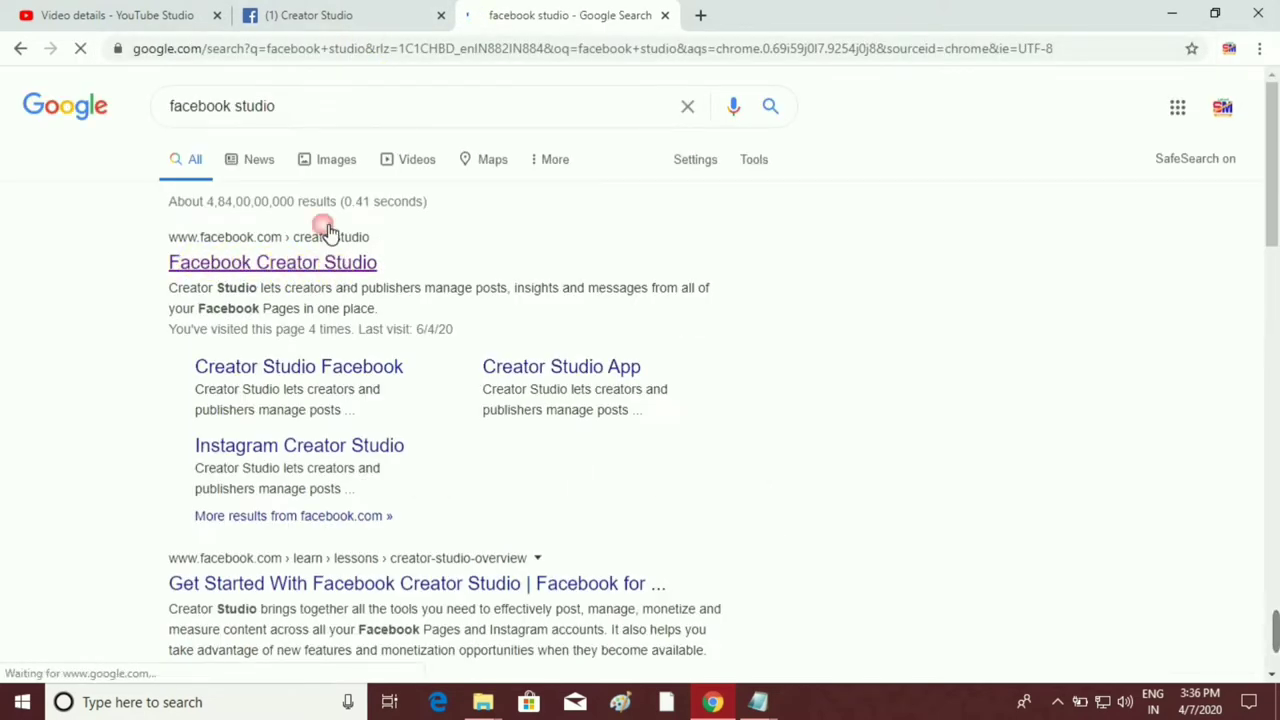
- Switch to the already open Creator Studio page, closing the search results, and look over its home page
{"action": "left_click", "coordinate": [317, 20]}
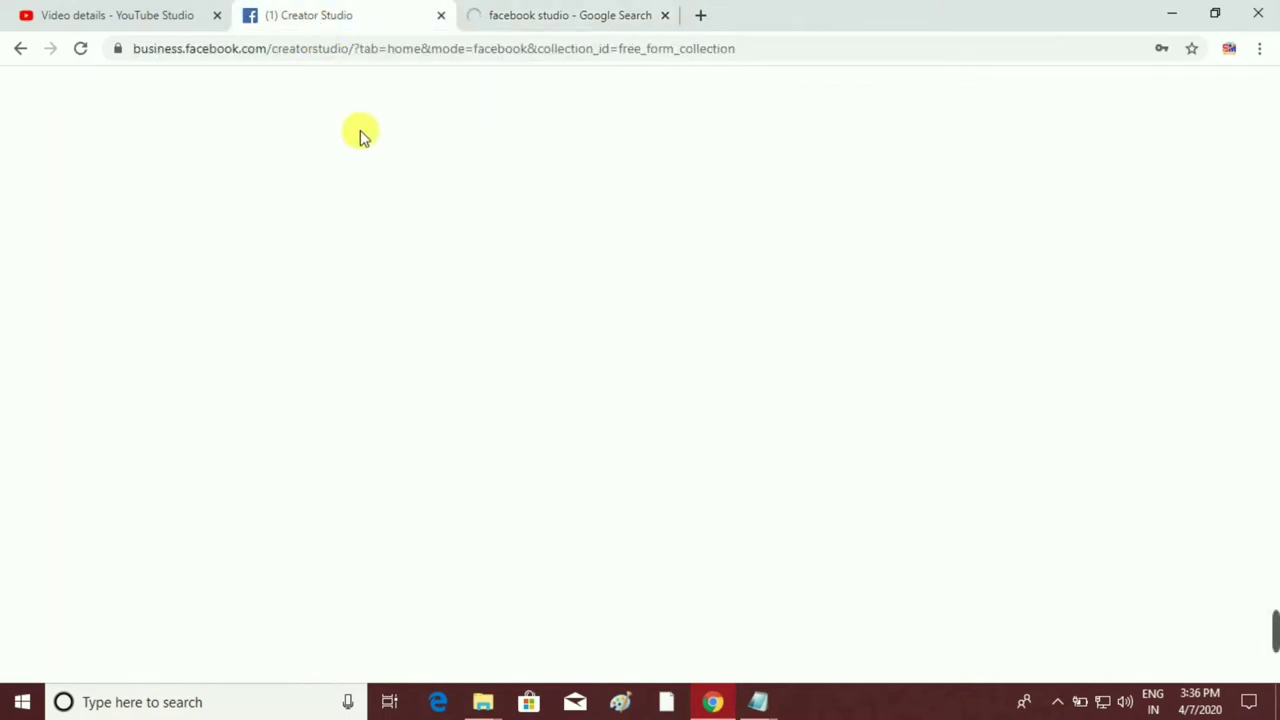
{"action": "left_click", "coordinate": [667, 15]}
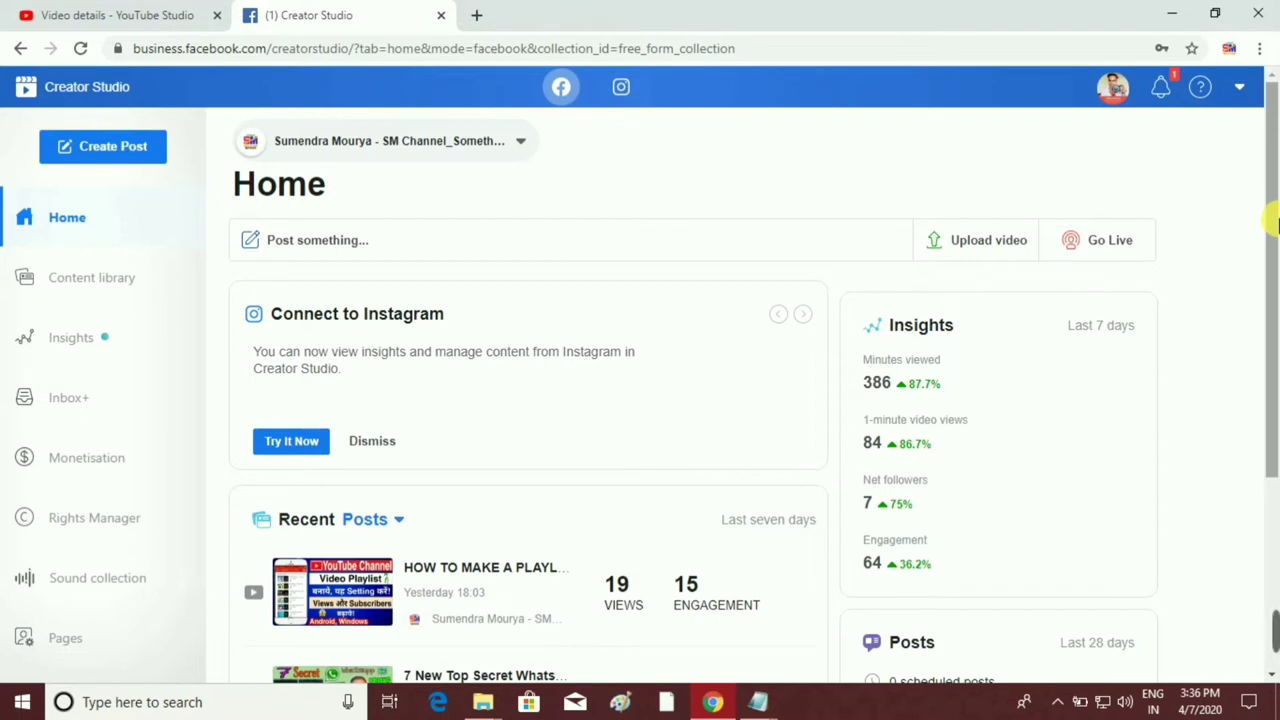
{"action": "left_click_drag", "start_coordinate": [1276, 217], "coordinate": [1277, 414]}
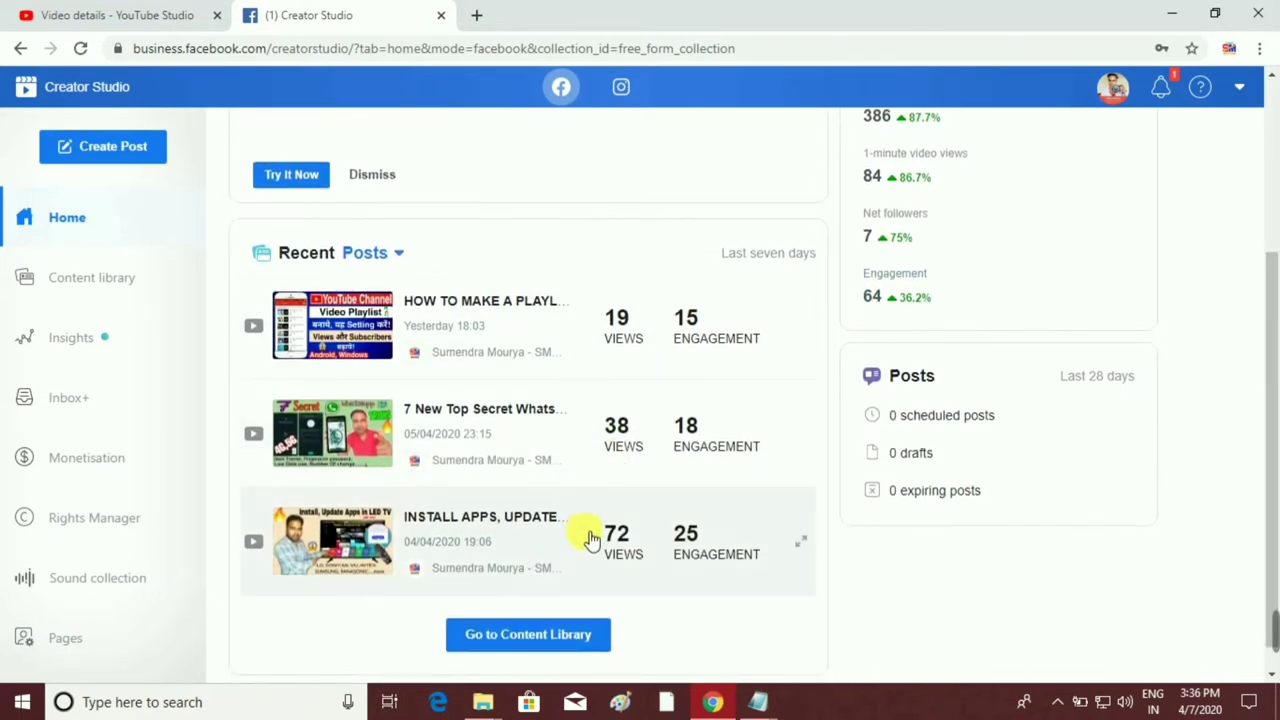
{"action": "scroll", "coordinate": [1222, 306], "scroll_direction": "down", "scroll_amount": 1}
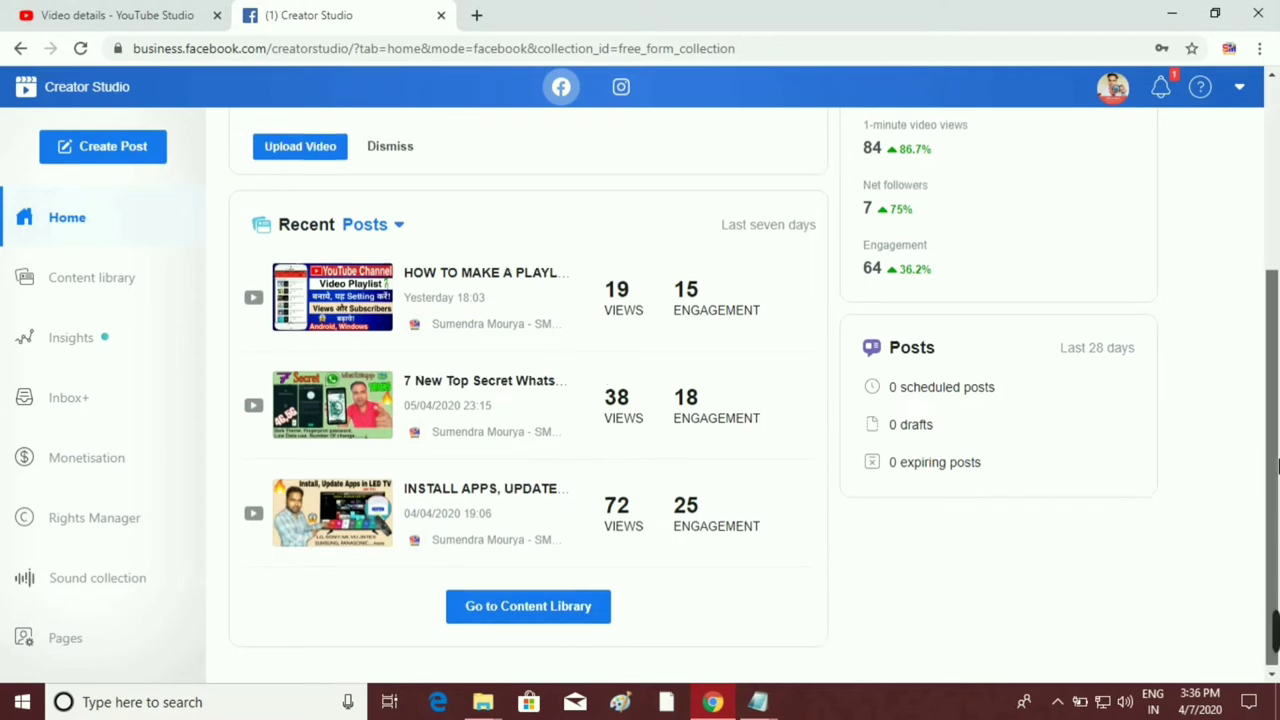
{"action": "left_click_drag", "start_coordinate": [1277, 465], "coordinate": [1270, 262]}
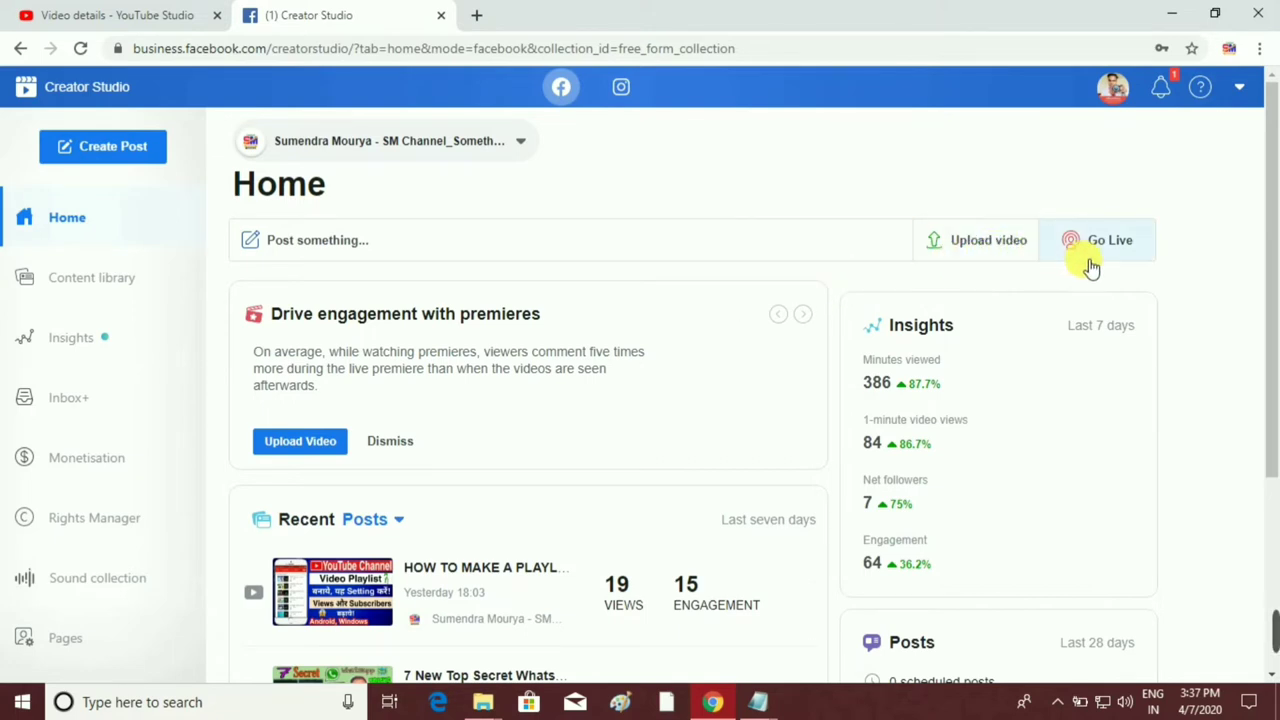
- Upload a single video, choosing the "How to Download Your Upload Youtube Video" file from the Facebook video upload file folder on the Desktop
{"action": "left_click", "coordinate": [1013, 253]}
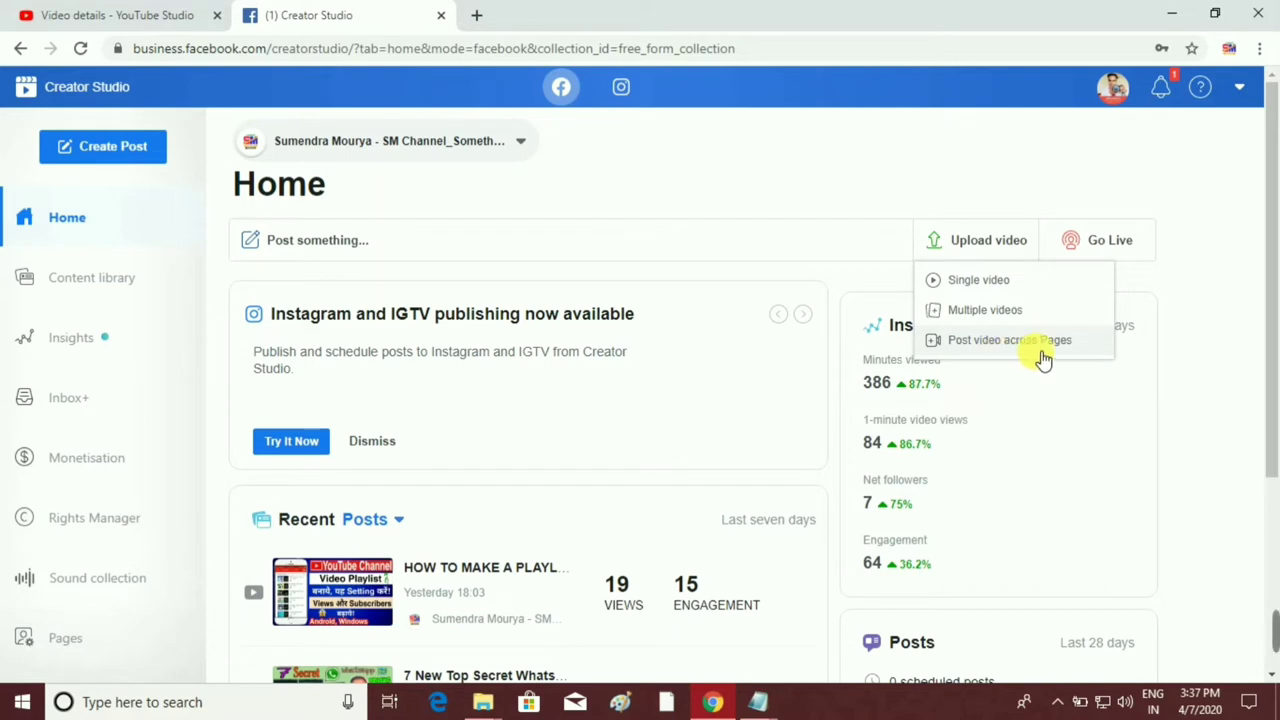
{"action": "left_click", "coordinate": [982, 283]}
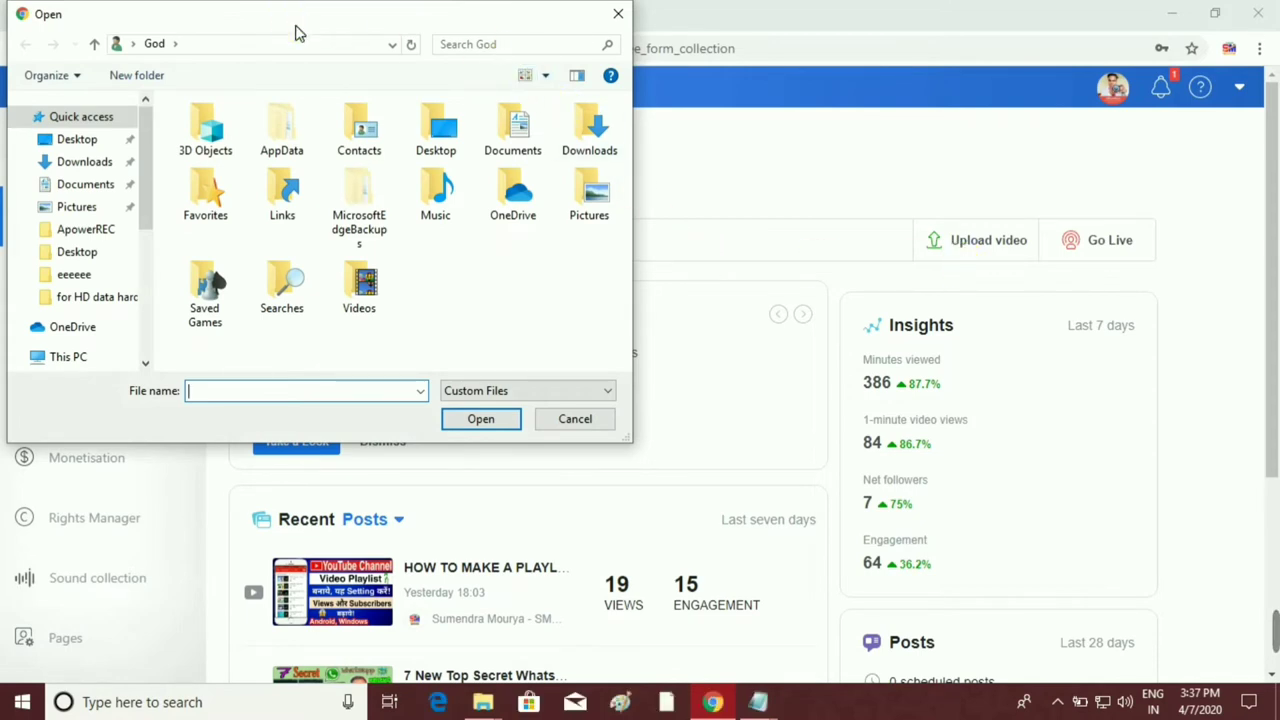
{"action": "left_click_drag", "start_coordinate": [297, 31], "coordinate": [318, 56]}
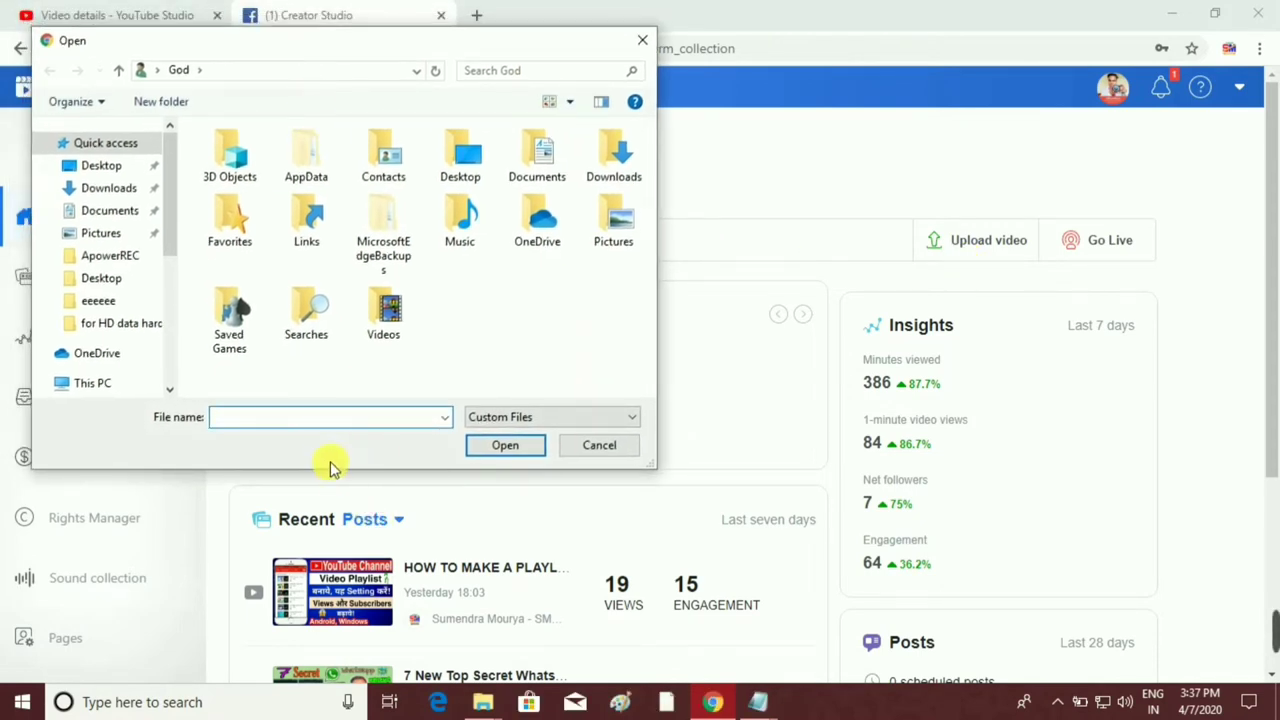
{"action": "left_click", "coordinate": [116, 169]}
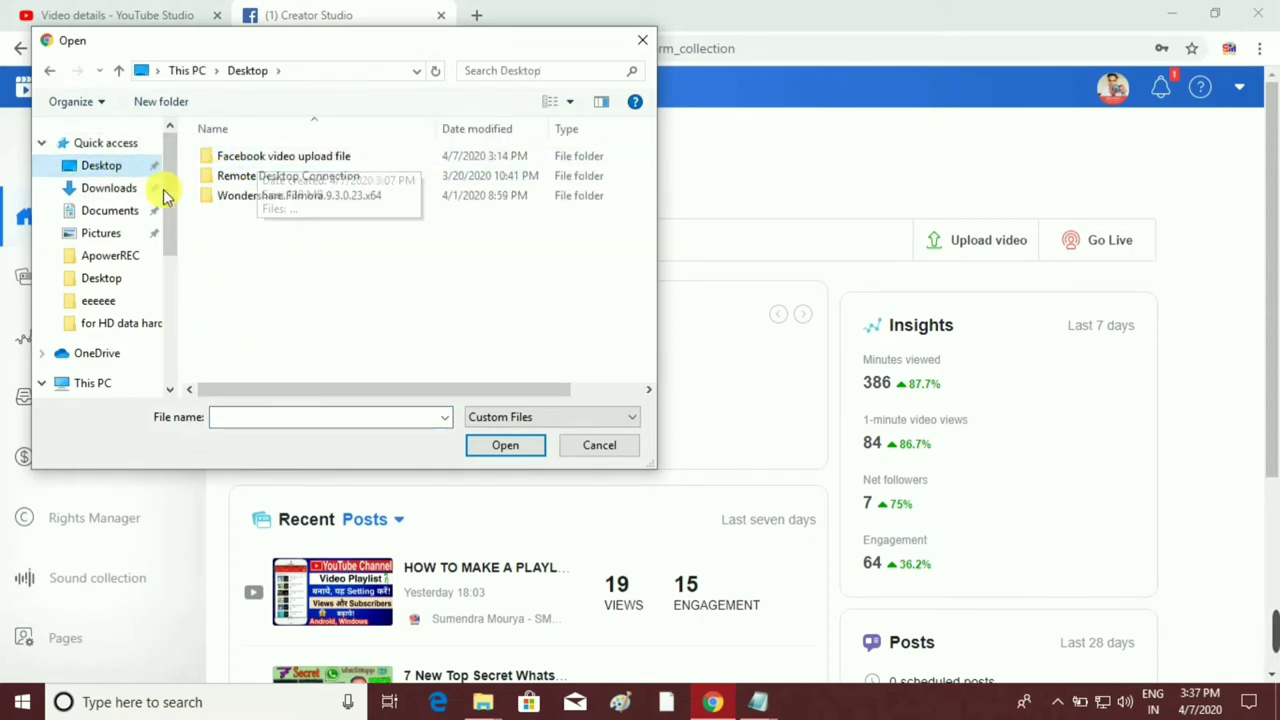
{"action": "double_click", "coordinate": [253, 163]}
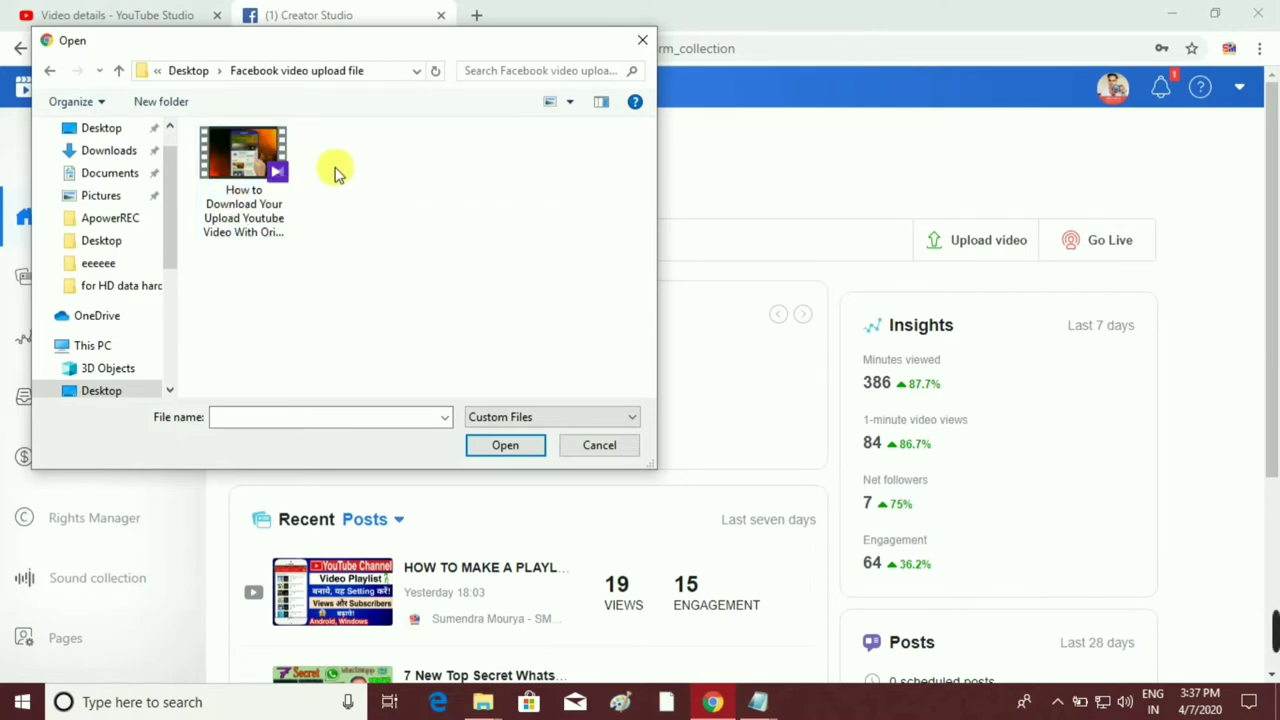
{"action": "left_click", "coordinate": [263, 164]}
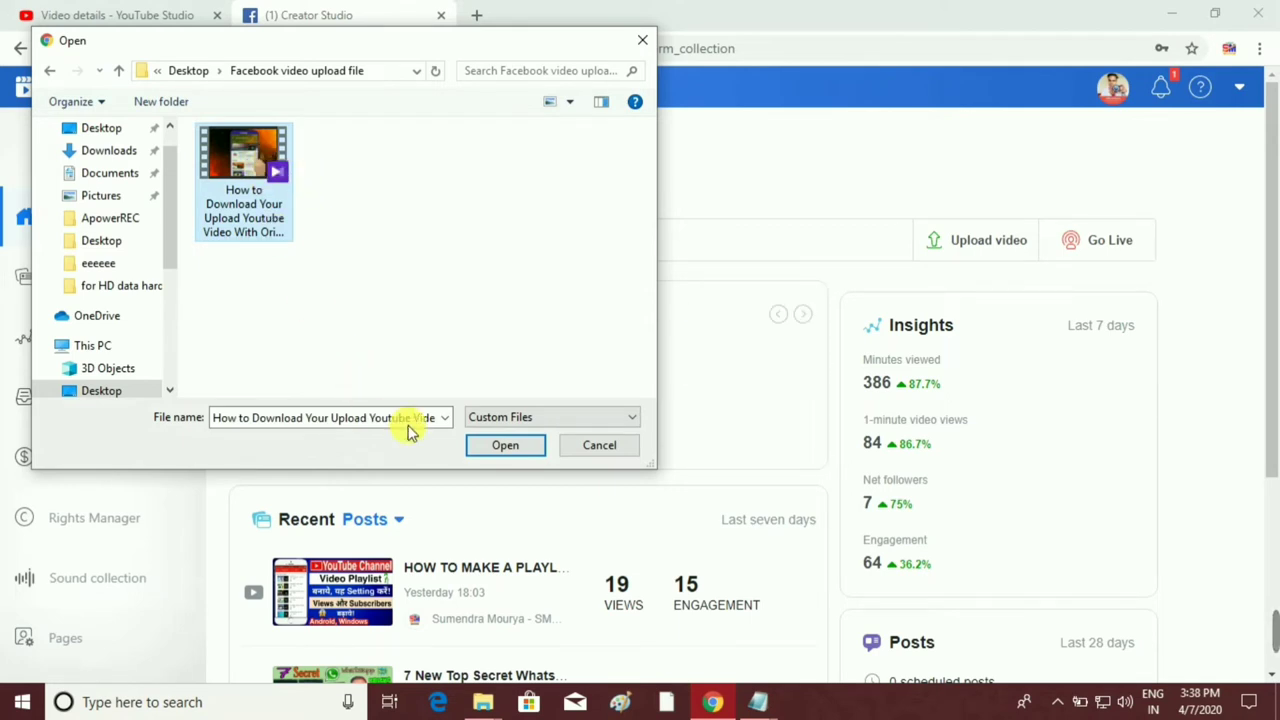
{"action": "left_click", "coordinate": [531, 452]}
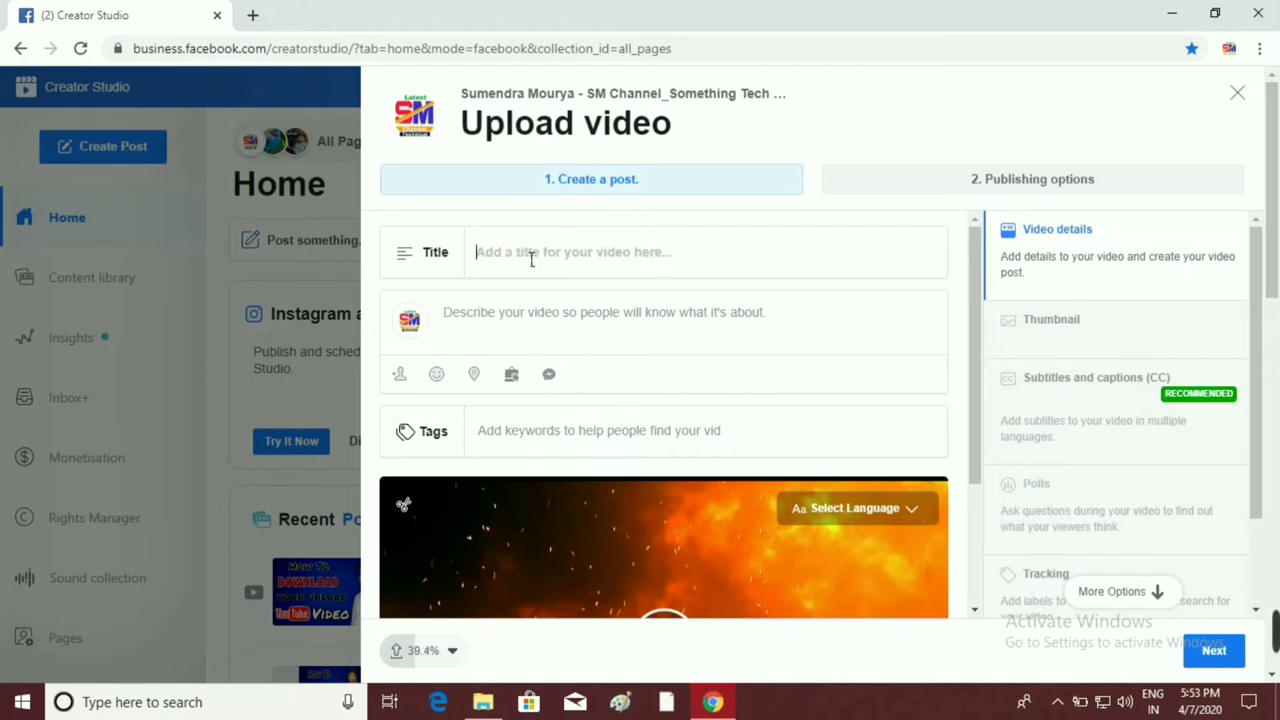
{"action": "right_click", "coordinate": [508, 331]}
{"action": "left_click", "coordinate": [480, 434]}
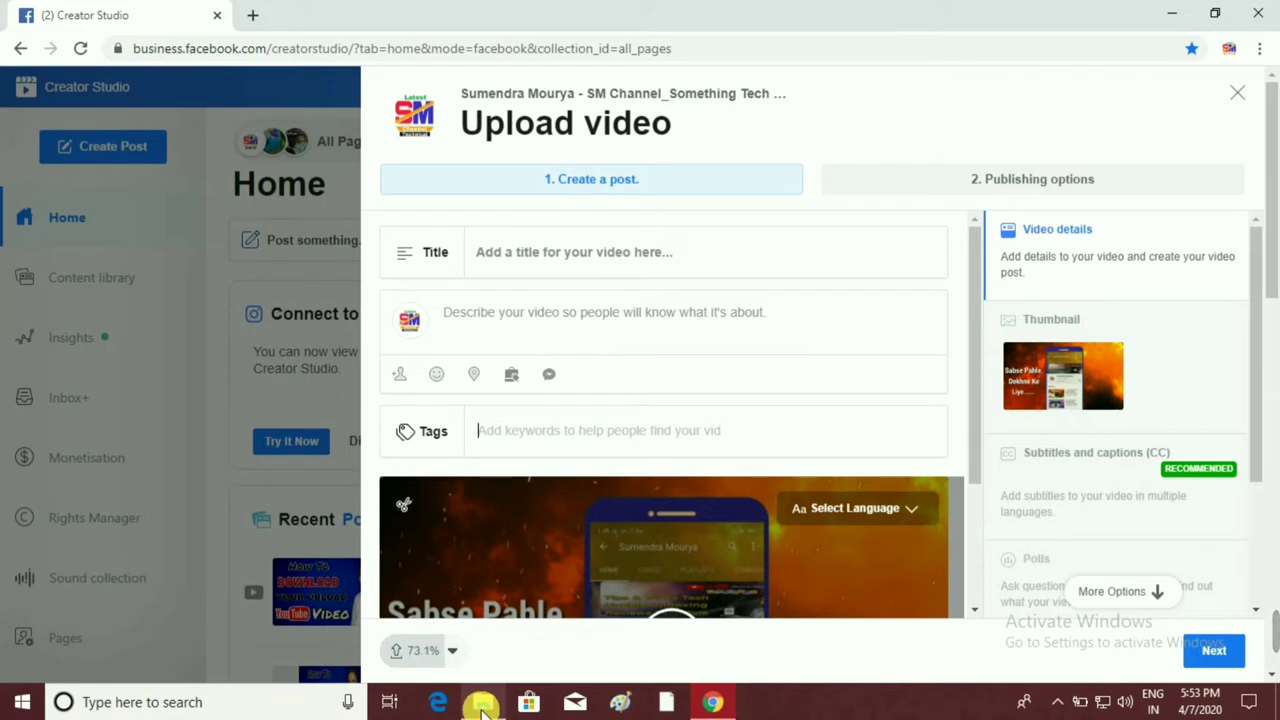
- Copy the title "How to Download Your Upload Youtube Video With Original Quality Size | Download Youtube Video" from the Tital,discraption text file
{"action": "mouse_move", "coordinate": [482, 705]}
{"action": "left_click", "coordinate": [486, 634]}
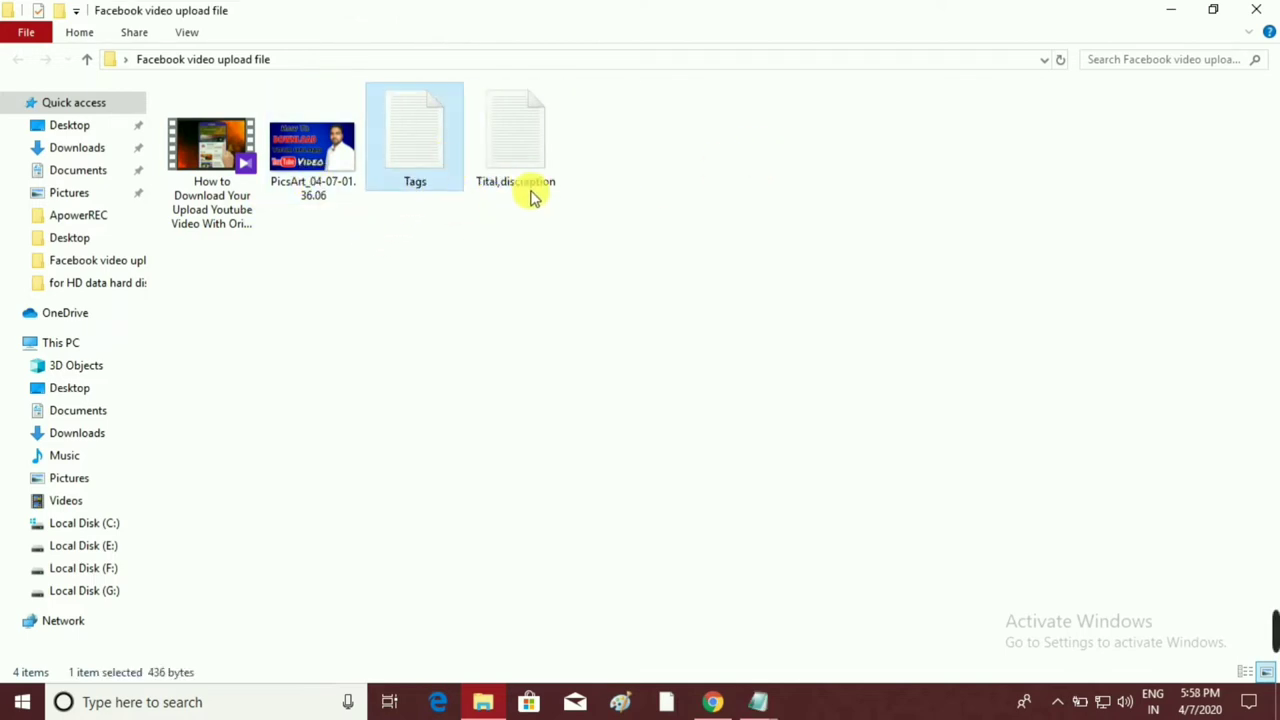
{"action": "mouse_move", "coordinate": [760, 700]}
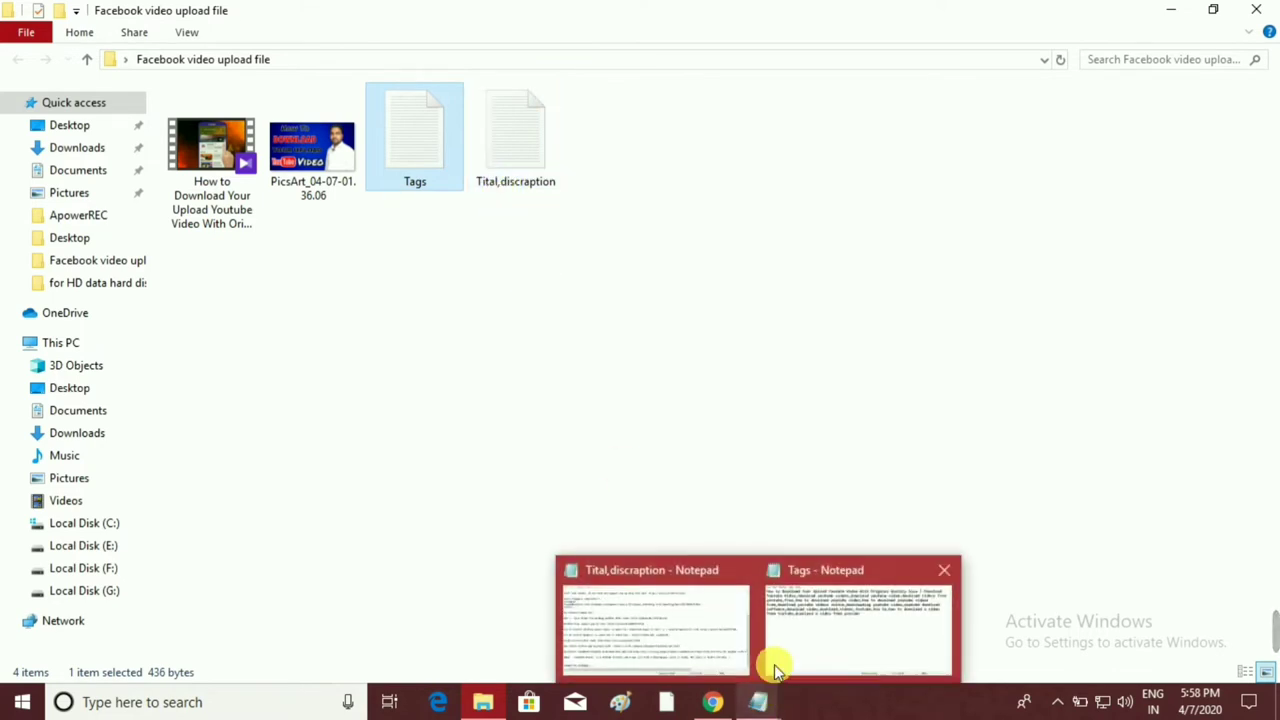
{"action": "left_click", "coordinate": [688, 605]}
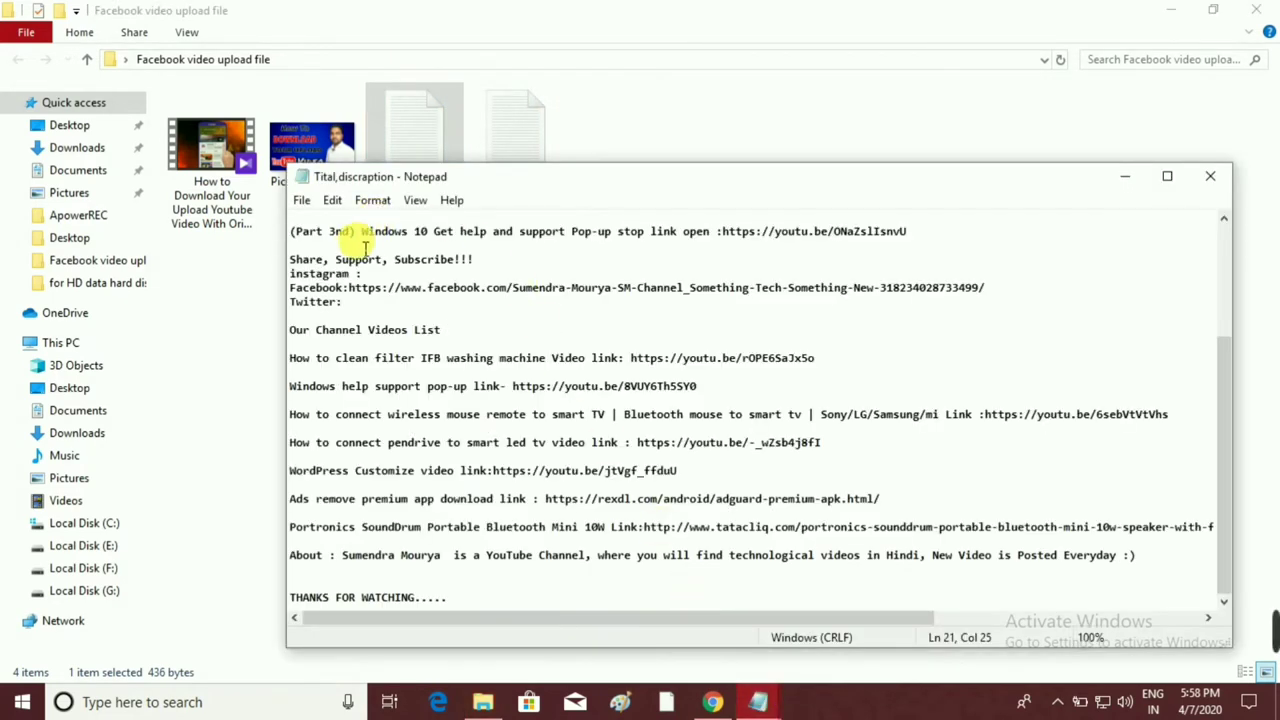
{"action": "left_click_drag", "start_coordinate": [1214, 391], "coordinate": [1210, 258]}
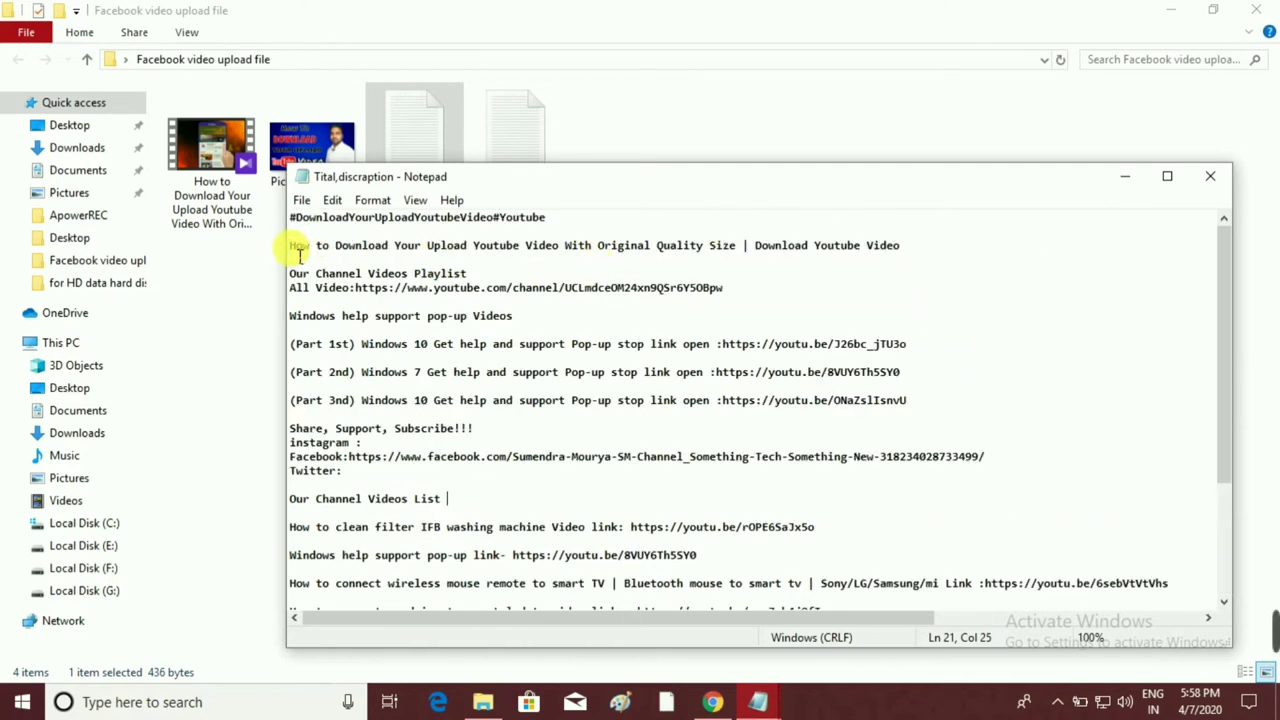
{"action": "left_click_drag", "start_coordinate": [296, 249], "coordinate": [932, 260]}
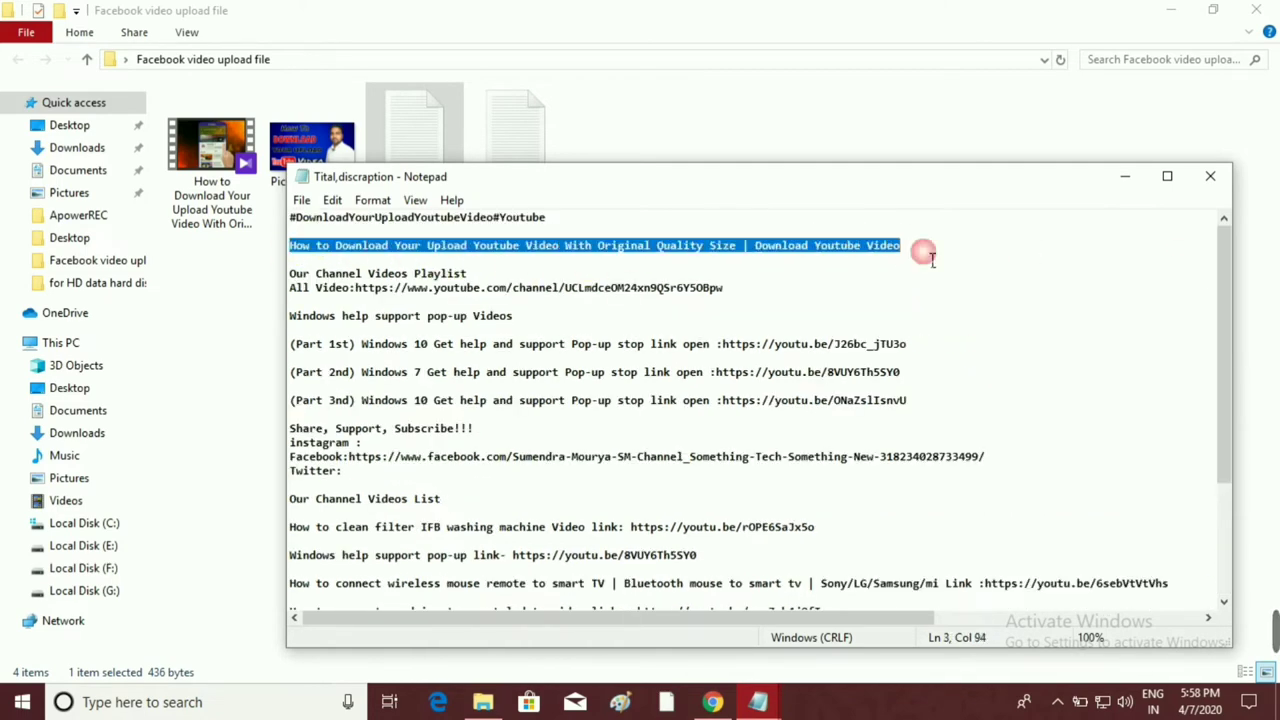
{"action": "right_click", "coordinate": [806, 244]}
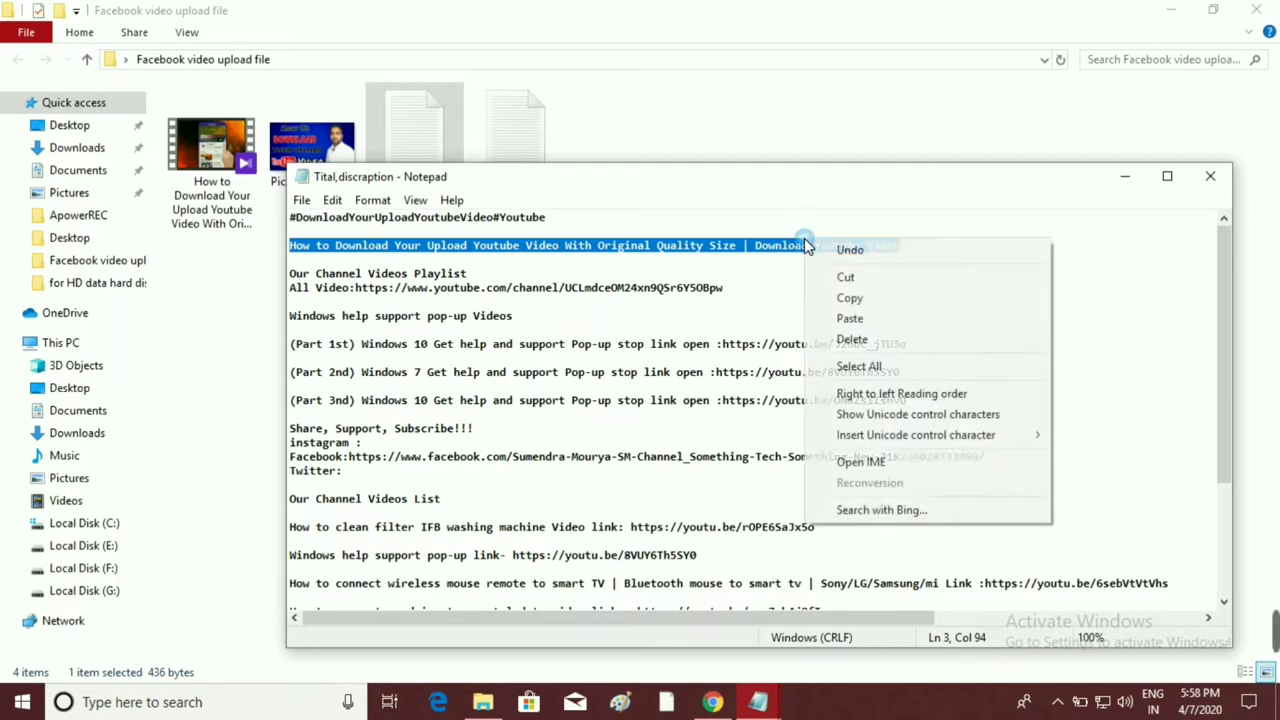
{"action": "left_click", "coordinate": [848, 301]}
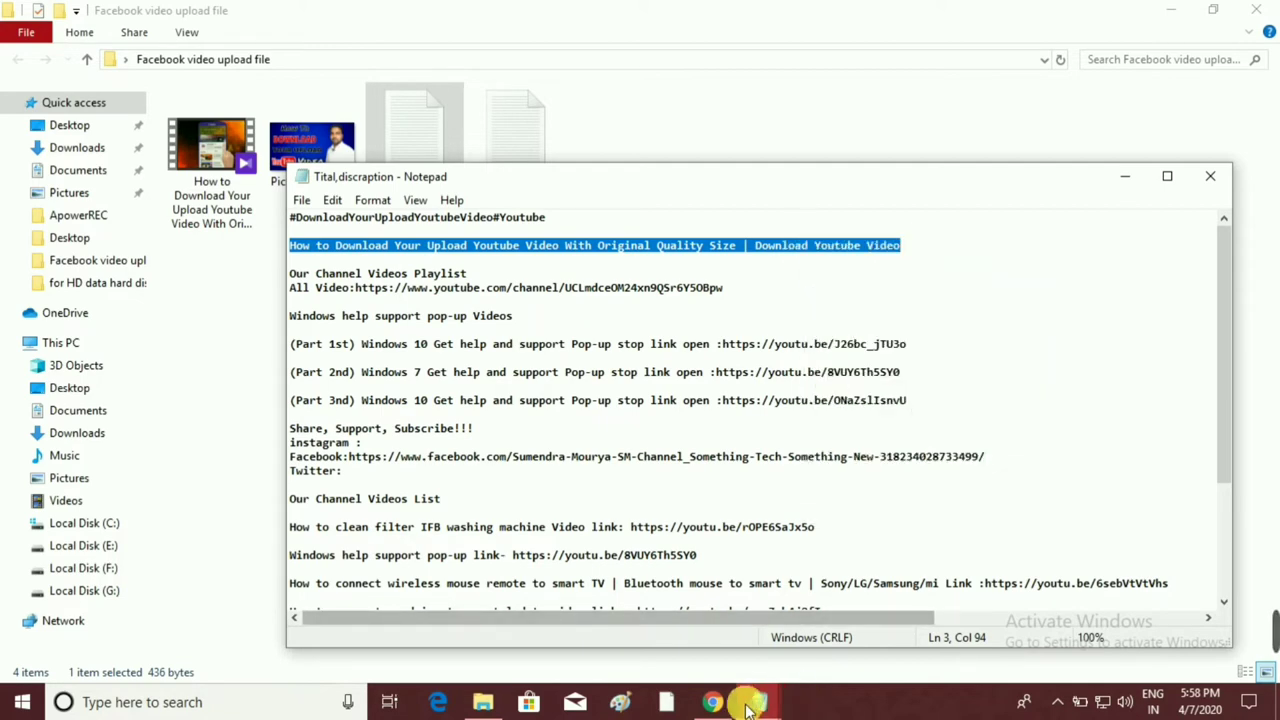
- Return to the Creator Studio upload form and paste the copied title into the video's Title field
{"action": "mouse_move", "coordinate": [712, 700]}
{"action": "left_click", "coordinate": [720, 675]}
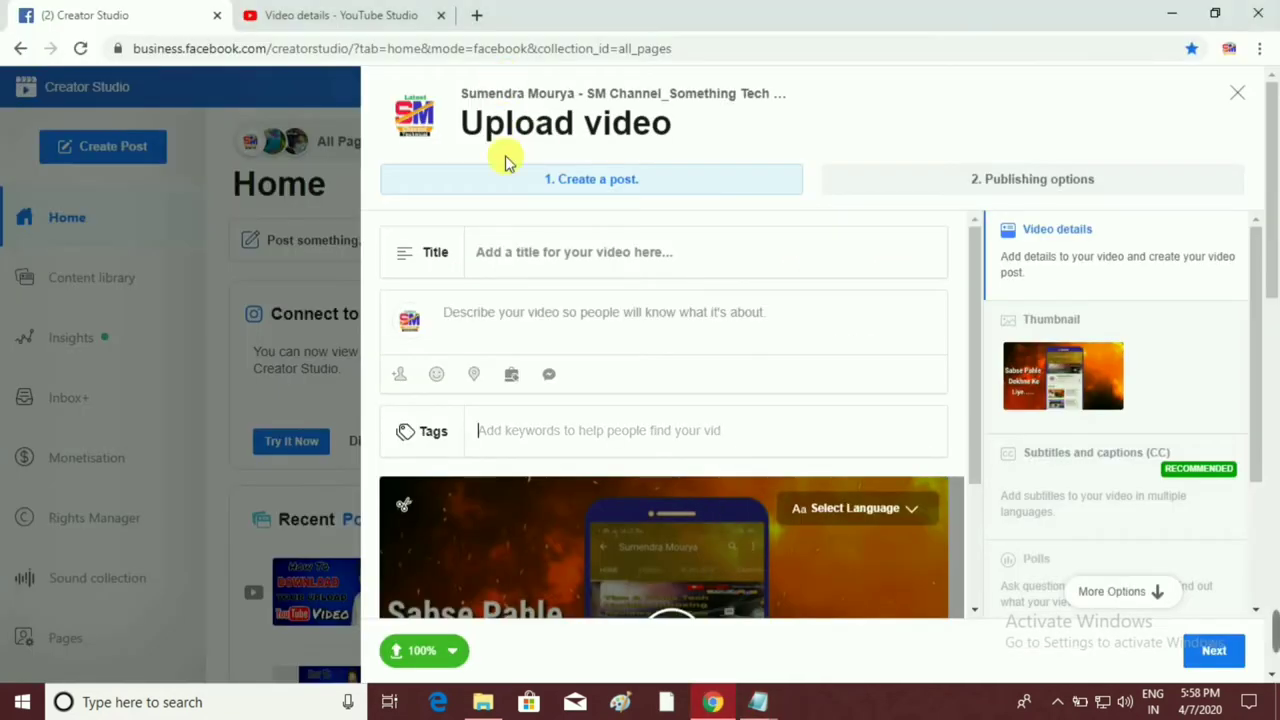
{"action": "left_click", "coordinate": [548, 250]}
{"action": "right_click", "coordinate": [548, 250]}
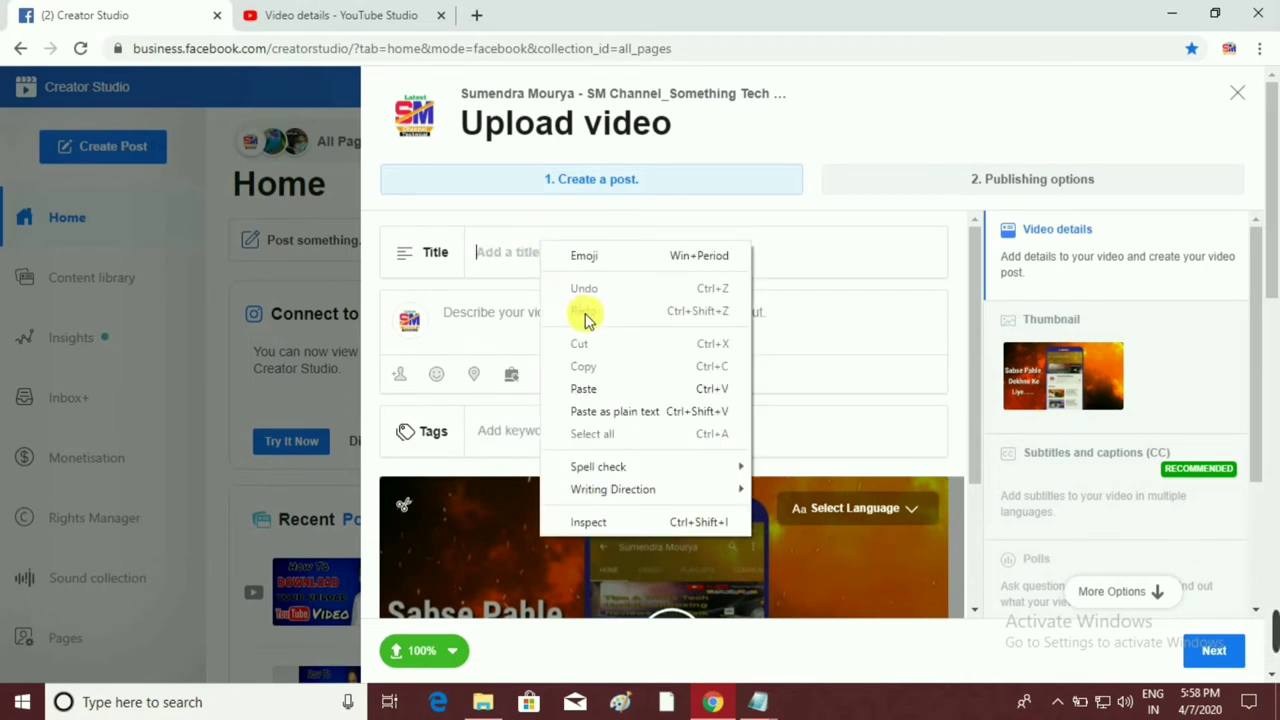
{"action": "left_click", "coordinate": [600, 393]}
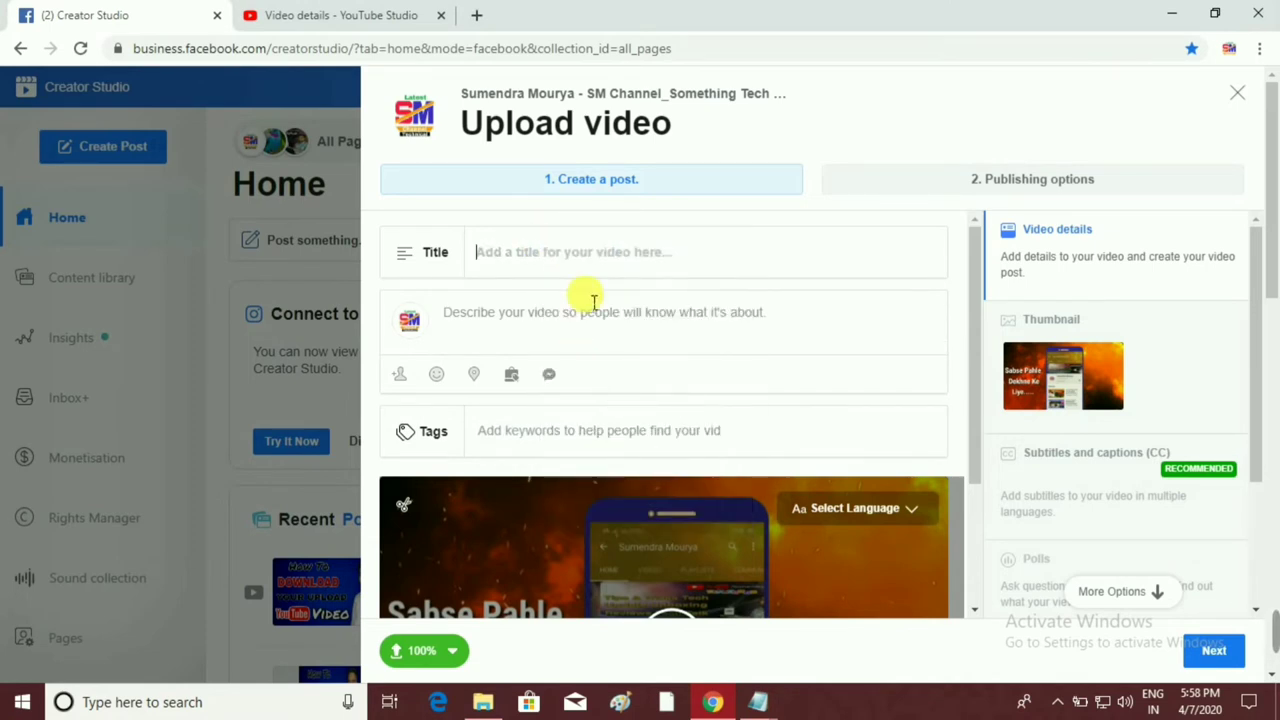
- Copy the entire text of the Tital,discraption file for the video description
{"action": "left_click", "coordinate": [487, 326]}
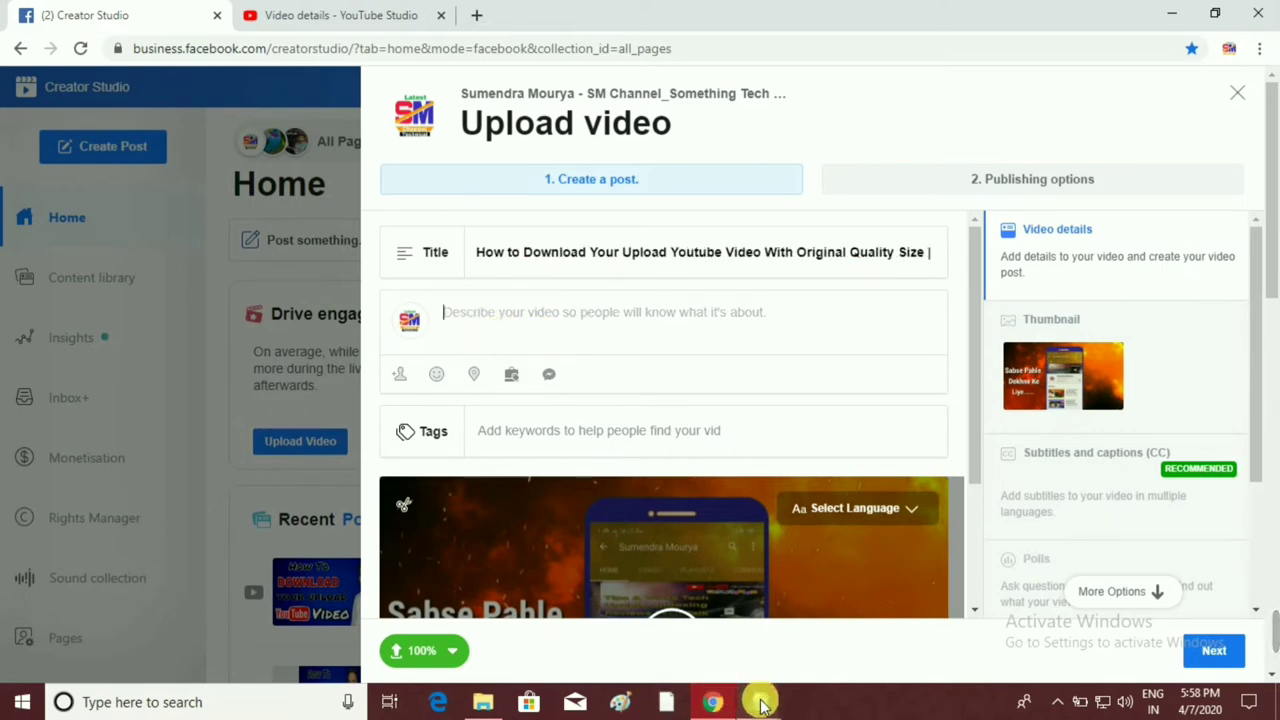
{"action": "mouse_move", "coordinate": [757, 700]}
{"action": "left_click", "coordinate": [608, 655]}
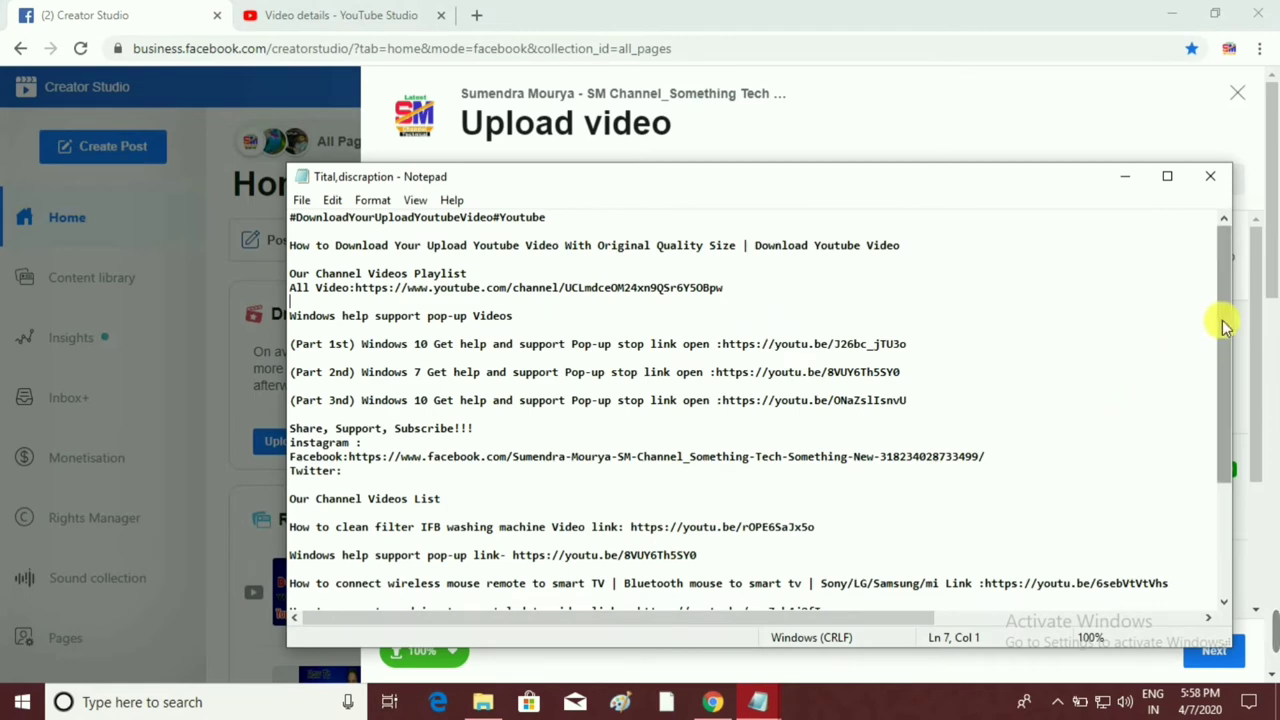
{"action": "left_click_drag", "start_coordinate": [1222, 320], "coordinate": [1165, 271]}
{"action": "left_click", "coordinate": [1020, 315]}
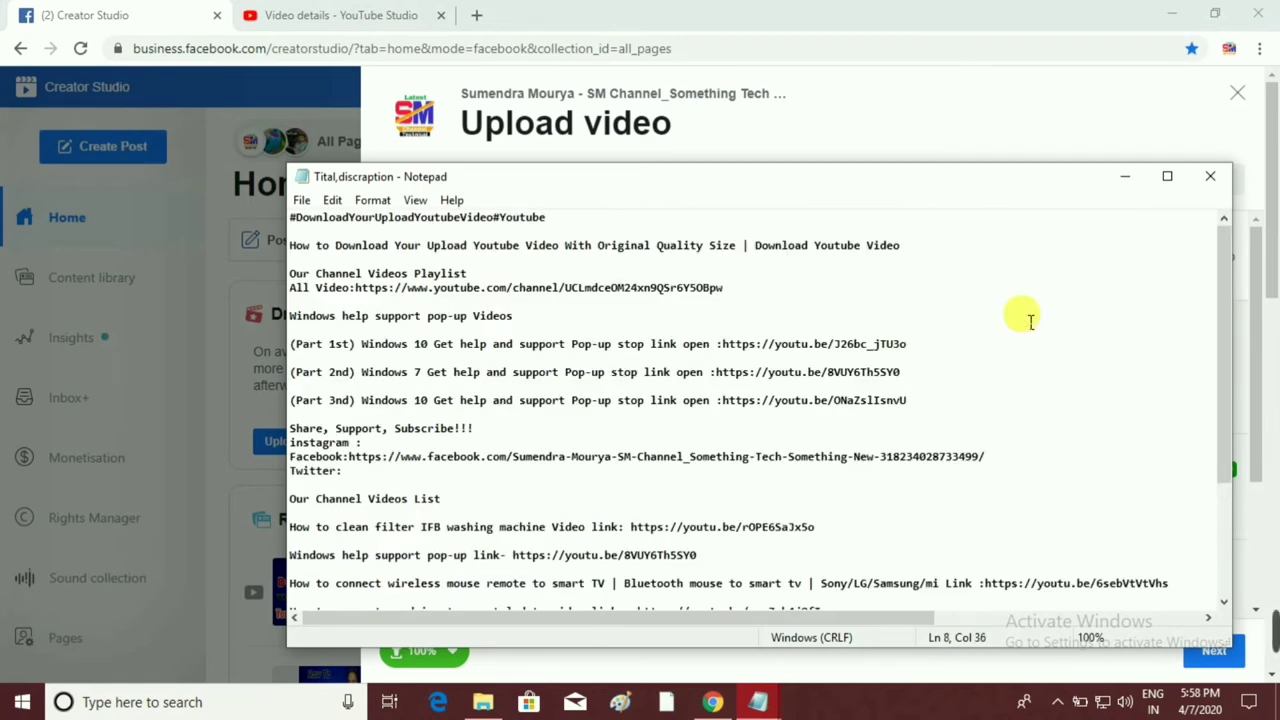
{"action": "key", "text": "ctrl+shift+End"}
{"action": "right_click", "coordinate": [784, 293]}
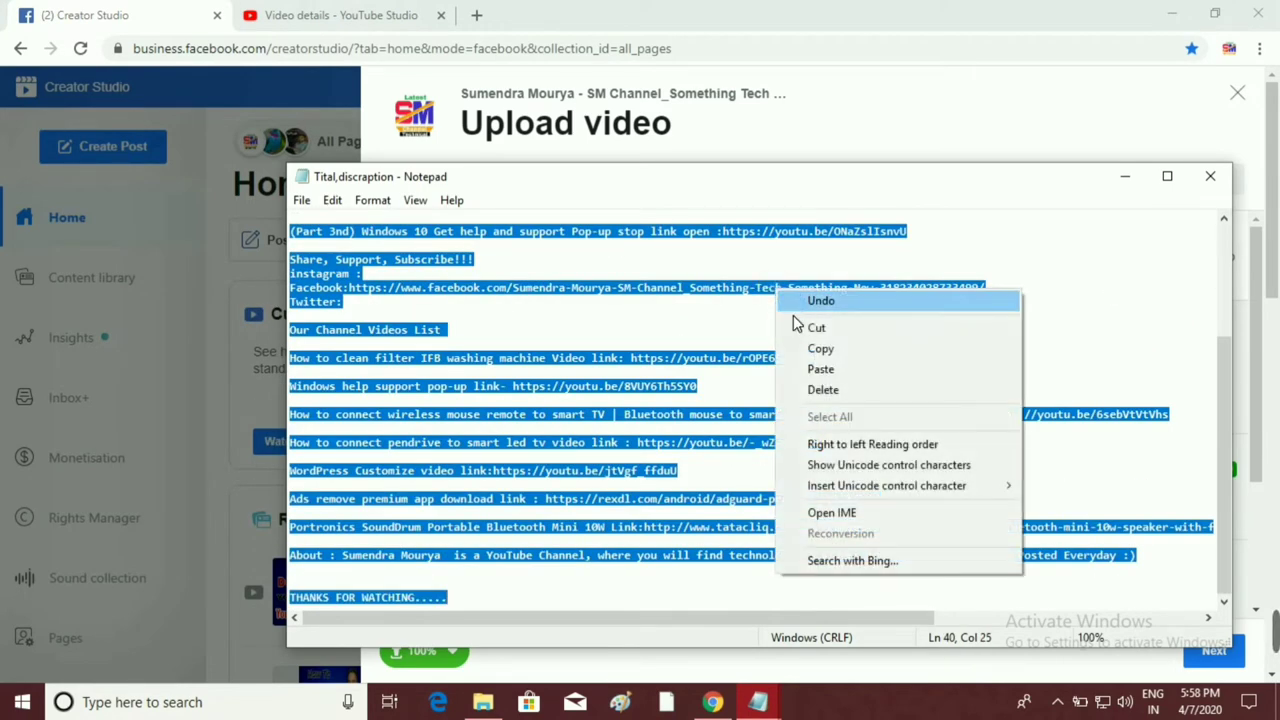
{"action": "left_click", "coordinate": [815, 357]}
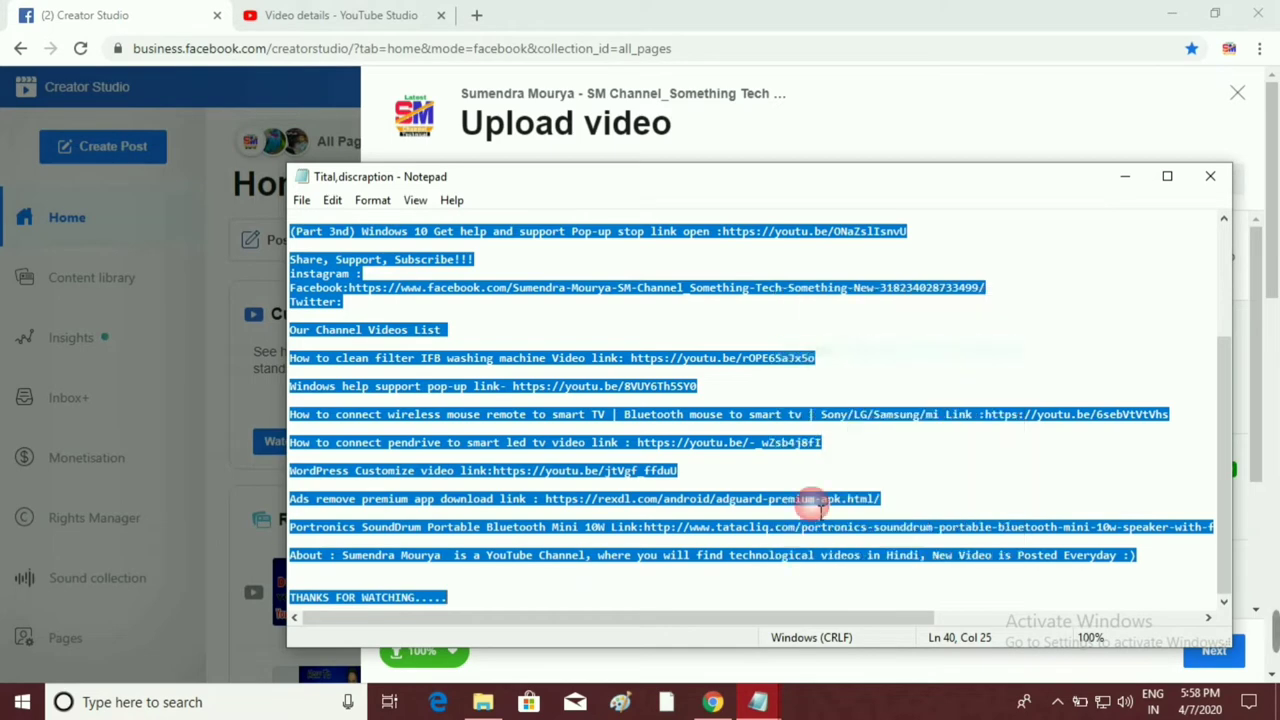
- Paste the copied text into the video's description in Creator Studio and review it from start to end
{"action": "left_click", "coordinate": [706, 682]}
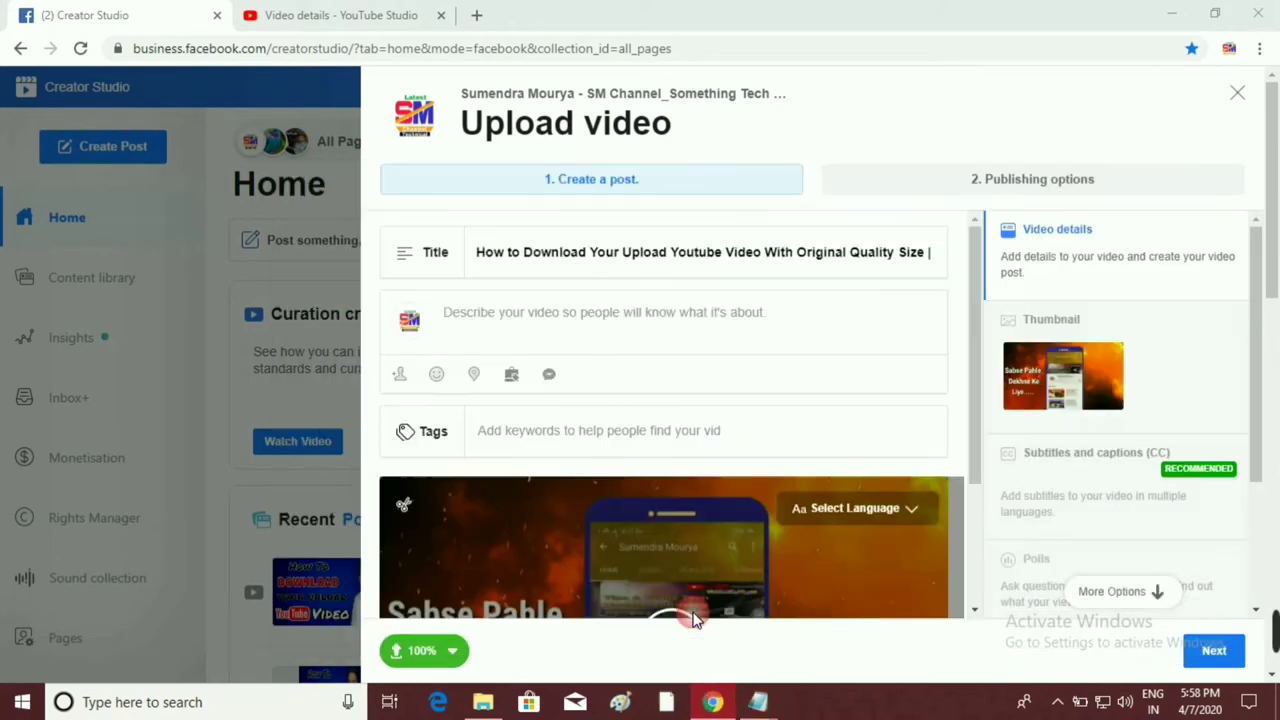
{"action": "left_click", "coordinate": [523, 328]}
{"action": "right_click", "coordinate": [523, 328]}
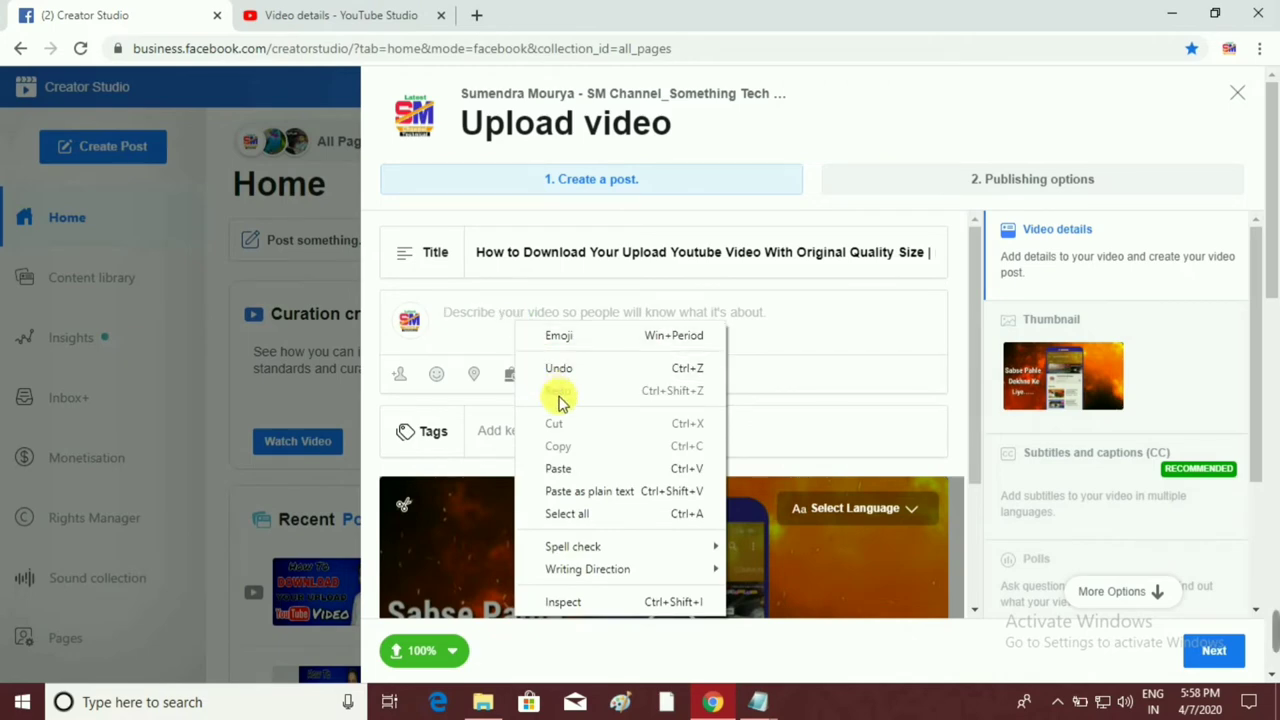
{"action": "left_click", "coordinate": [580, 466]}
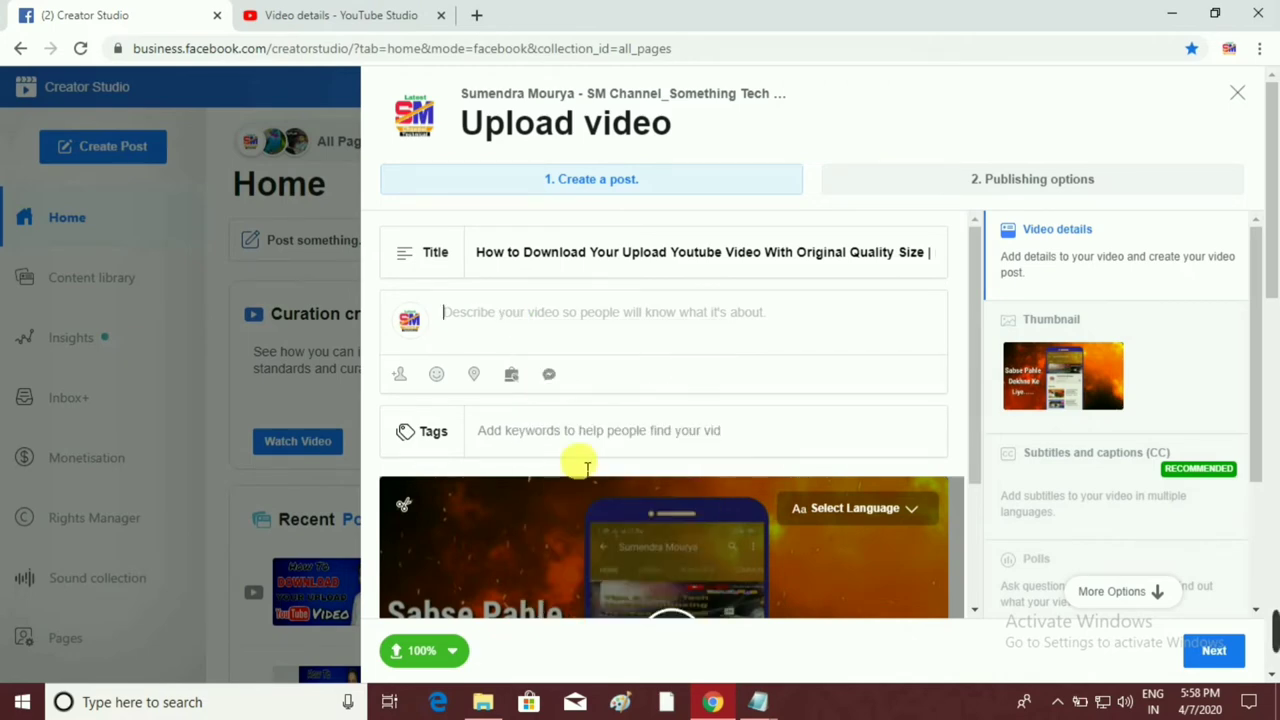
{"action": "left_click_drag", "start_coordinate": [983, 354], "coordinate": [978, 252]}
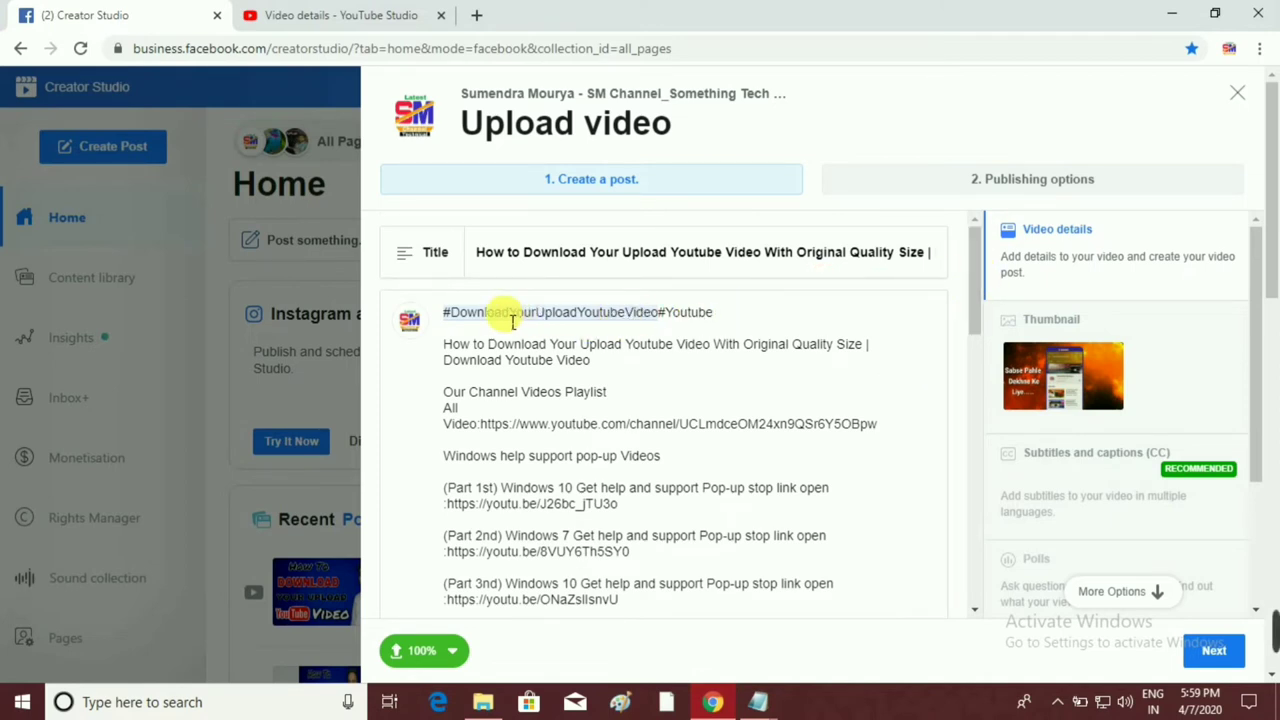
{"action": "left_click_drag", "start_coordinate": [973, 268], "coordinate": [955, 480]}
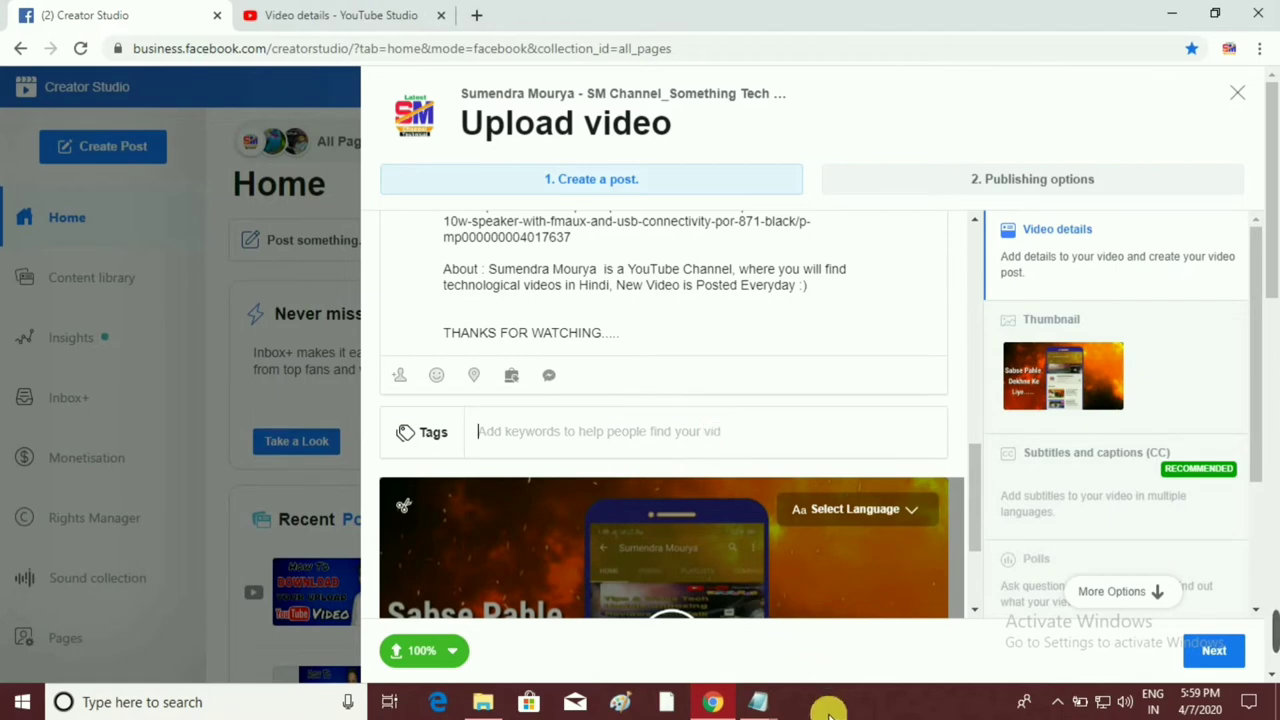
- Copy the full comma-separated keyword list from the Tags text file
{"action": "mouse_move", "coordinate": [749, 700]}
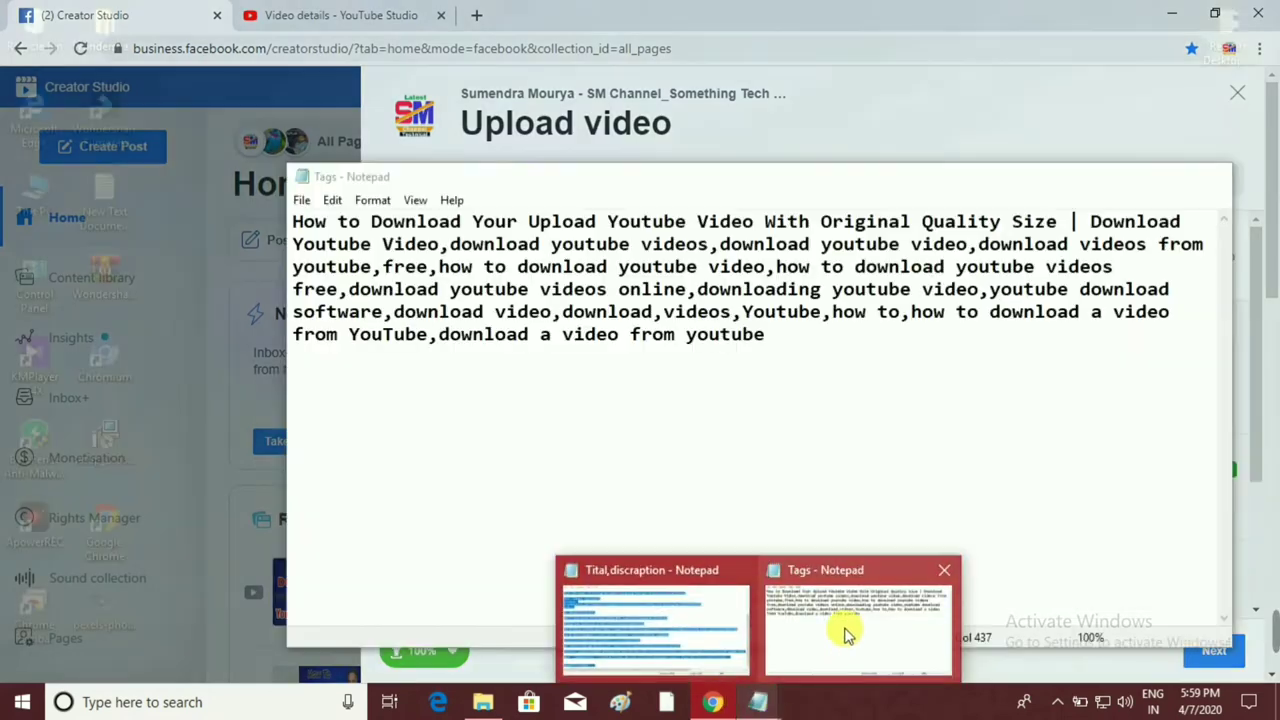
{"action": "left_click", "coordinate": [843, 634]}
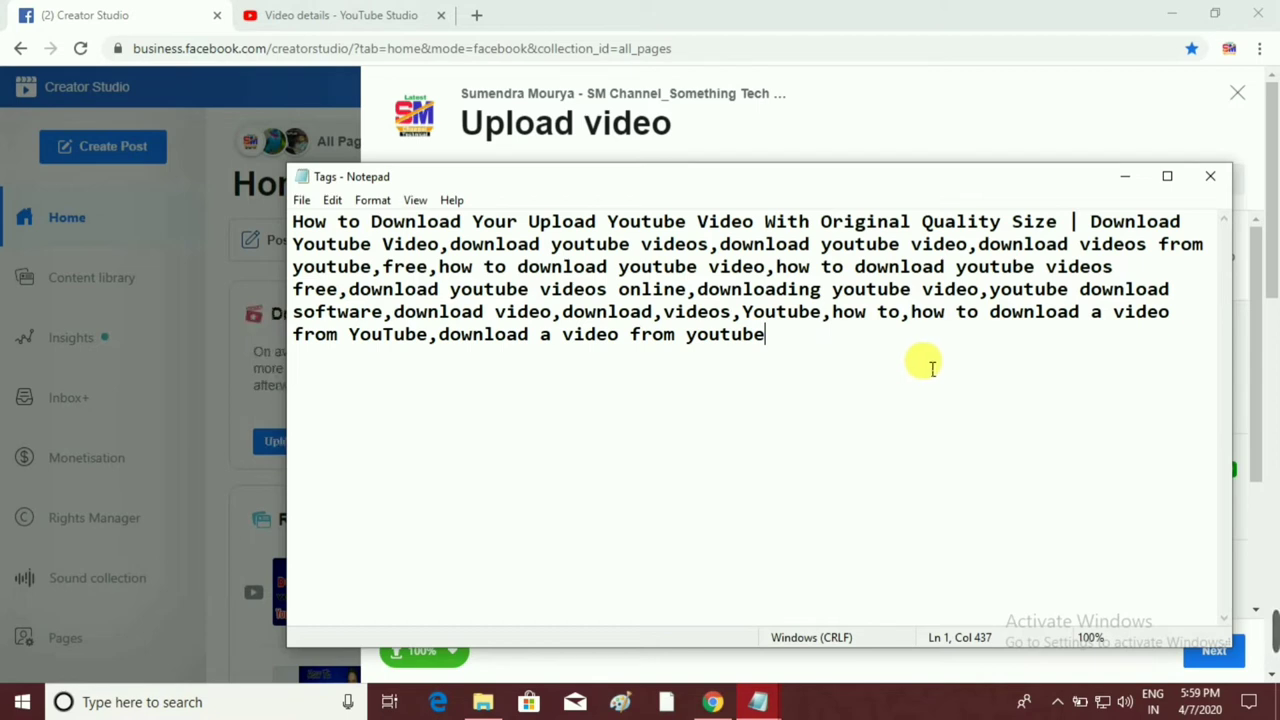
{"action": "left_click_drag", "start_coordinate": [909, 409], "coordinate": [252, 196]}
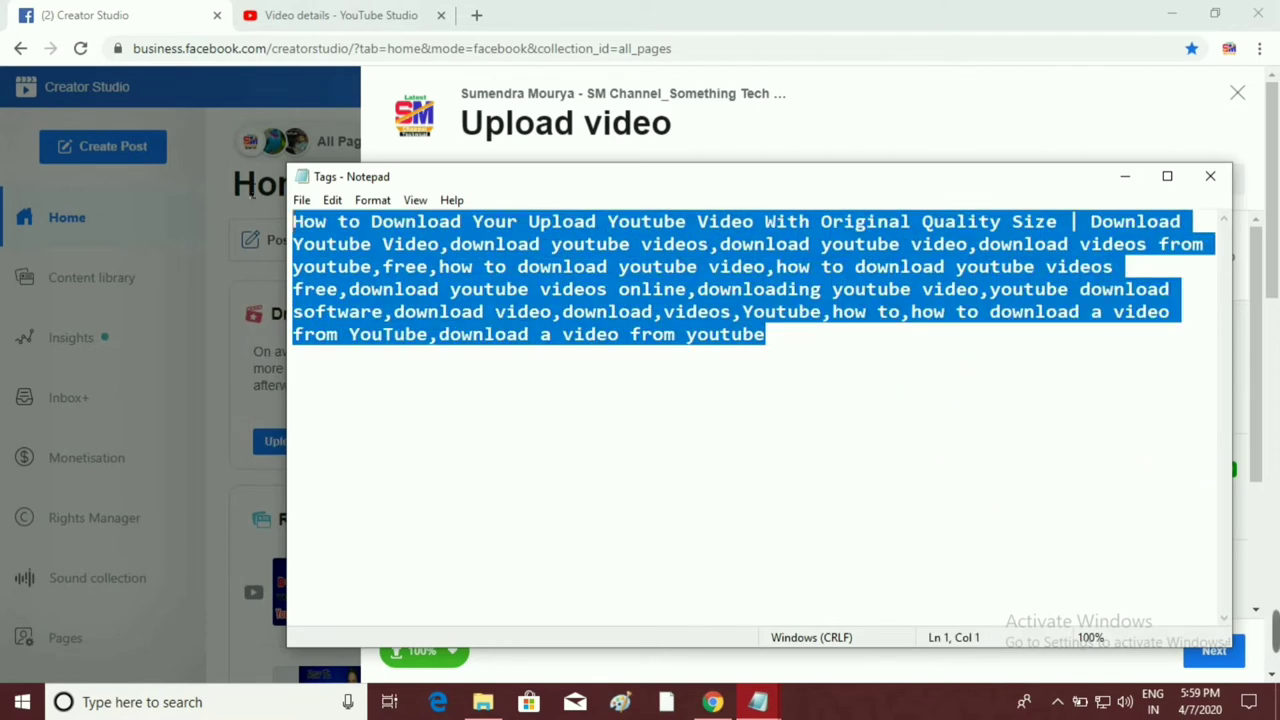
{"action": "right_click", "coordinate": [391, 257]}
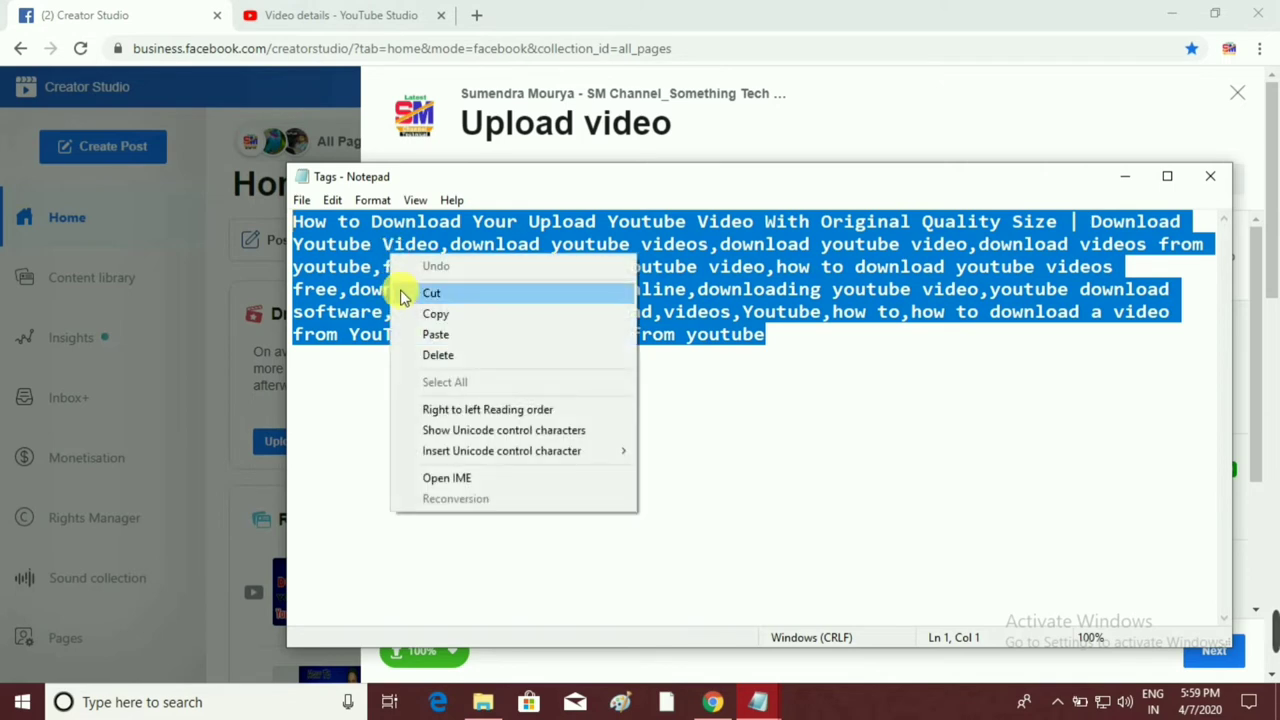
{"action": "left_click", "coordinate": [435, 314]}
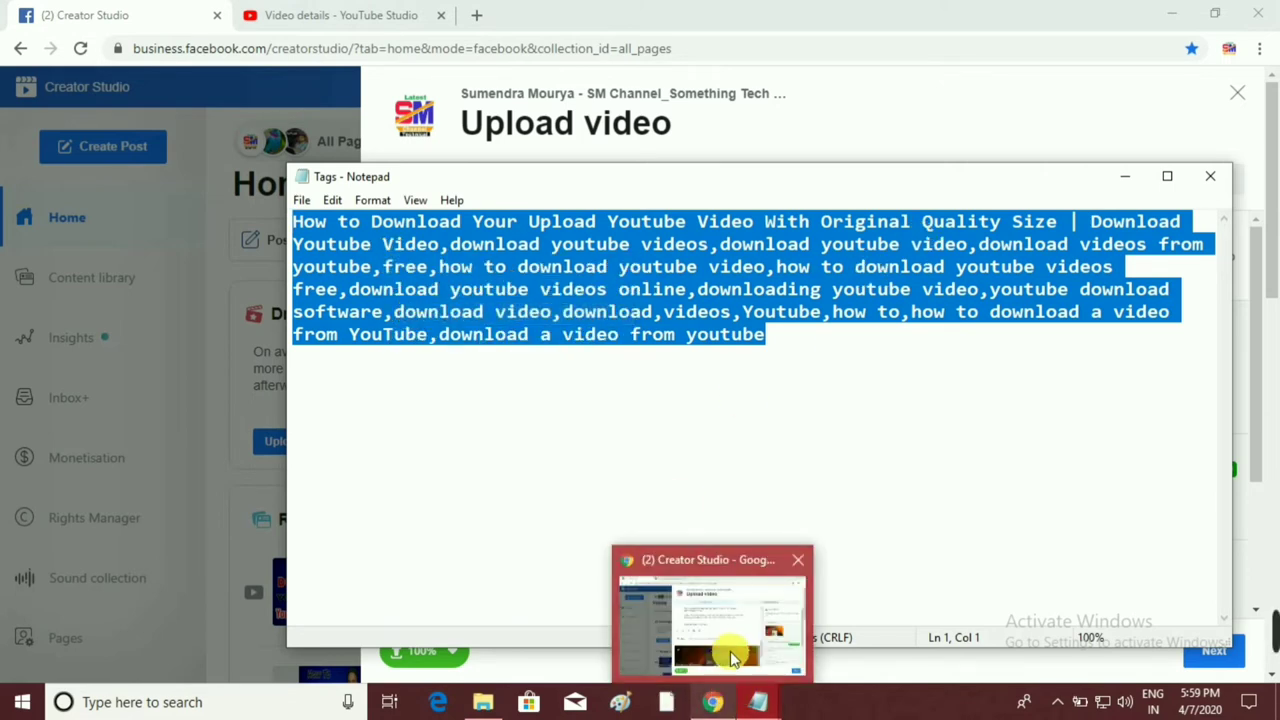
- Paste the copied keywords into the video's Tags field in Creator Studio, review the filled-in details and dismiss the new-tag suggestion
{"action": "left_click", "coordinate": [730, 655]}
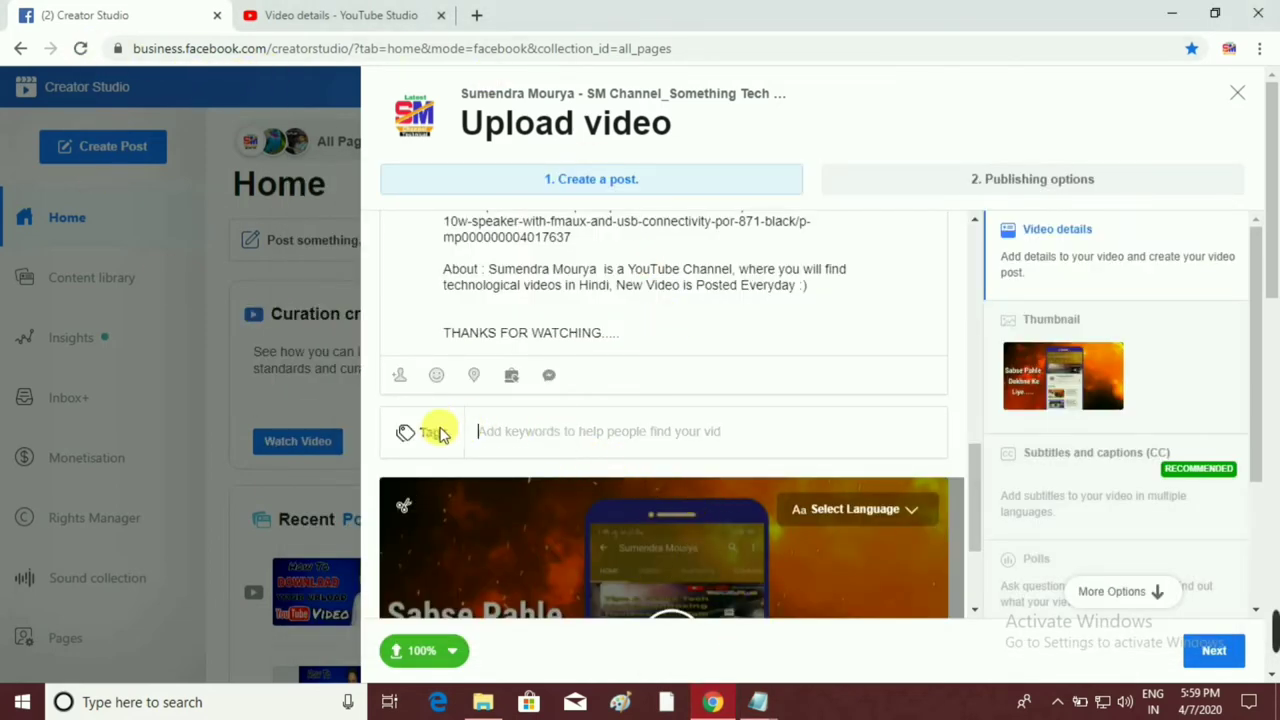
{"action": "right_click", "coordinate": [514, 434]}
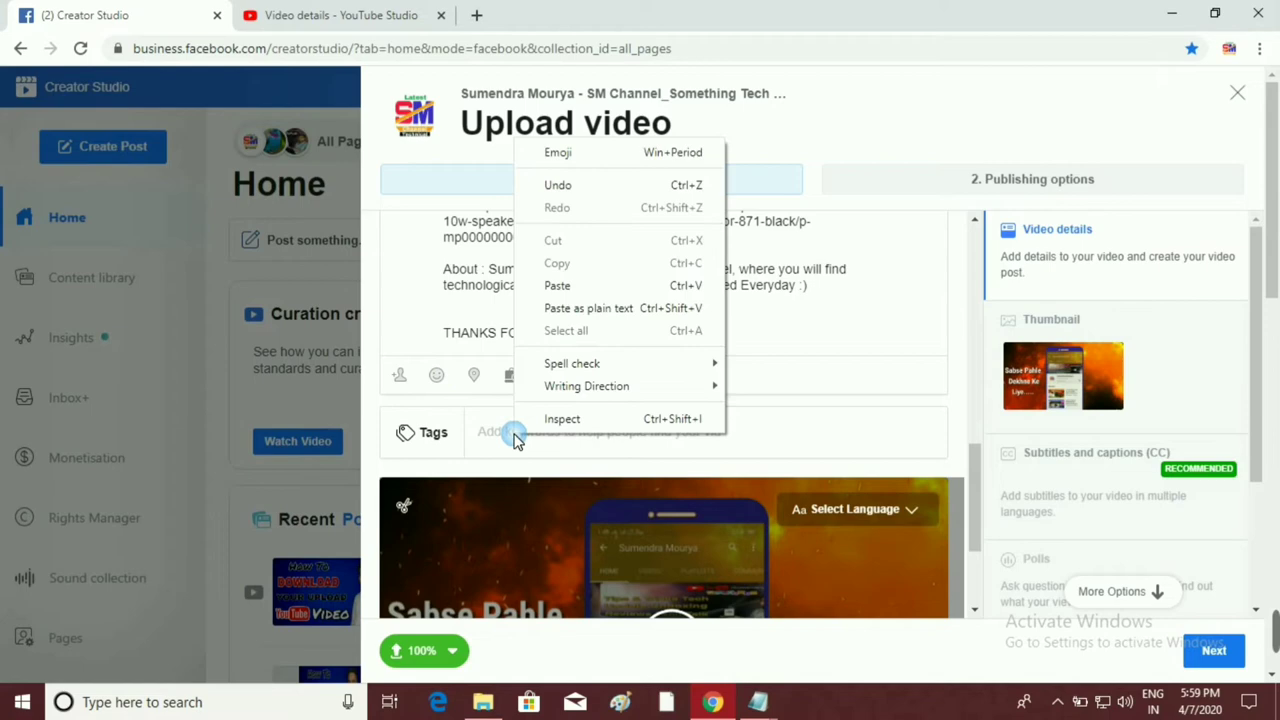
{"action": "left_click", "coordinate": [556, 287]}
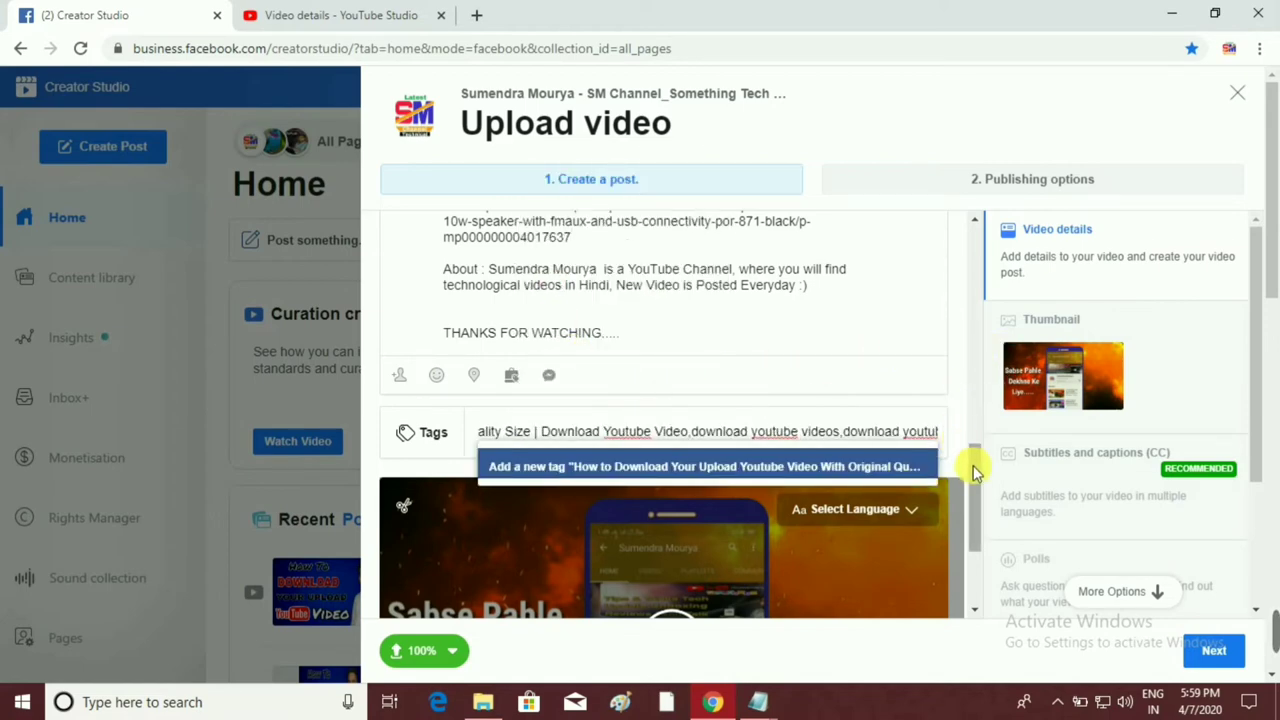
{"action": "scroll", "coordinate": [966, 428], "scroll_direction": "up", "scroll_amount": 4}
{"action": "scroll", "coordinate": [966, 243], "scroll_direction": "up", "scroll_amount": 4}
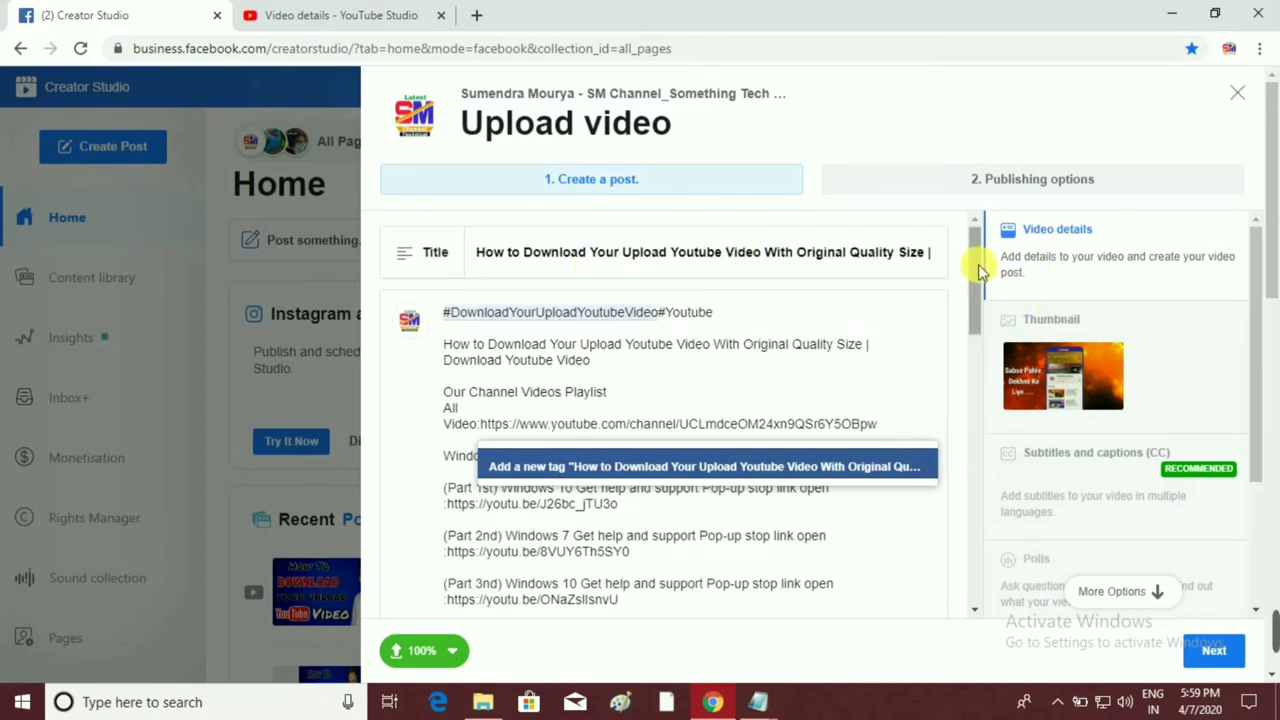
{"action": "left_click_drag", "start_coordinate": [980, 266], "coordinate": [976, 462]}
{"action": "left_click", "coordinate": [634, 628]}
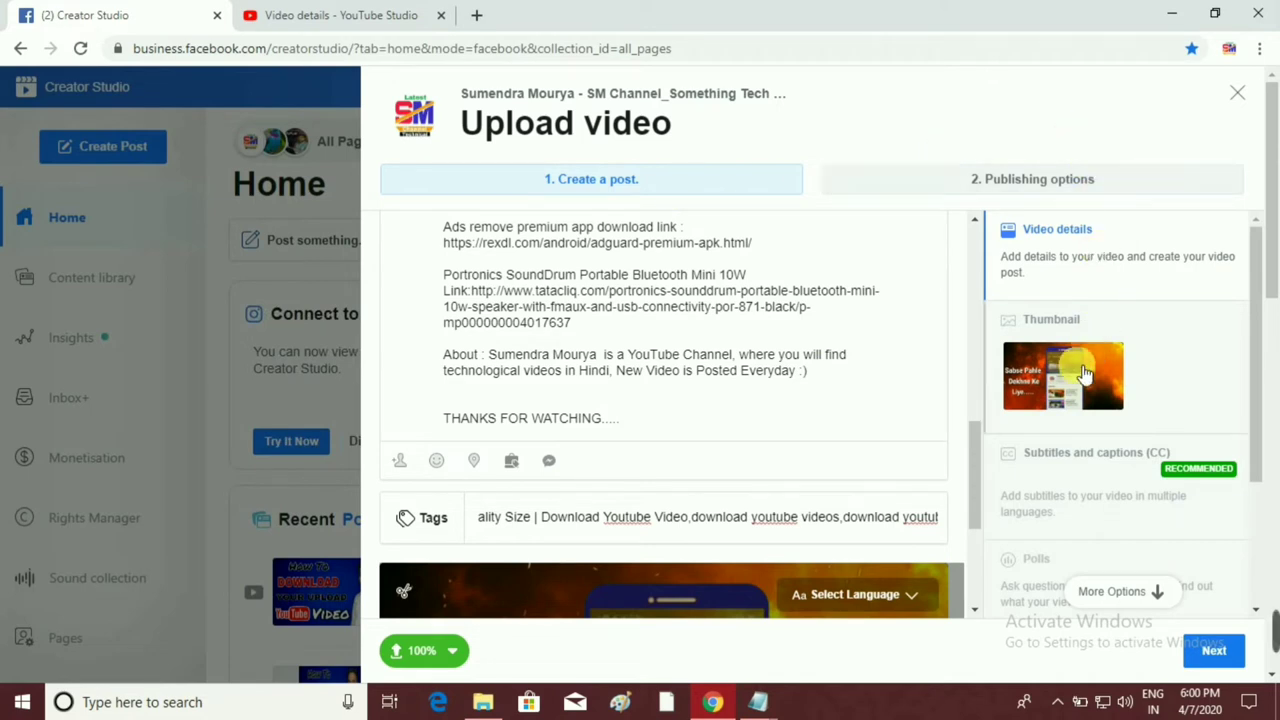
- Set a custom thumbnail using the PicsArt_04-07-01.36.06 image from the Facebook video upload file folder on the Desktop
{"action": "left_click", "coordinate": [1166, 395]}
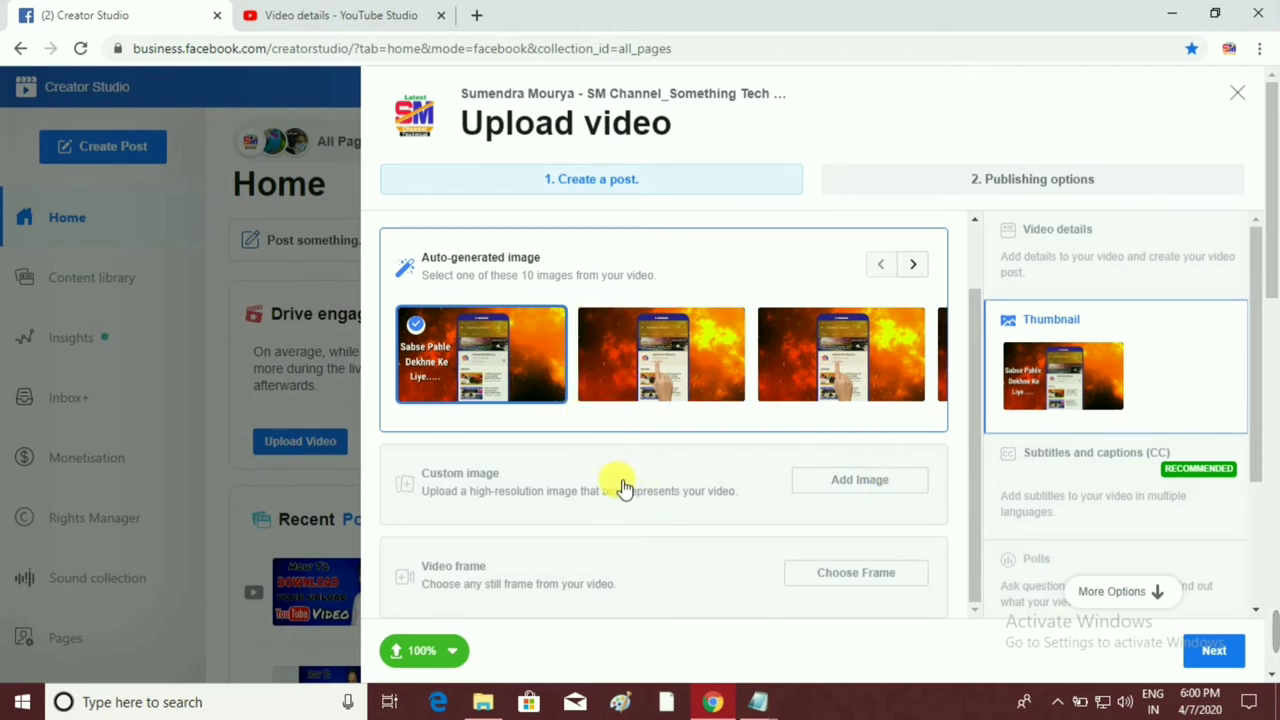
{"action": "left_click", "coordinate": [857, 487]}
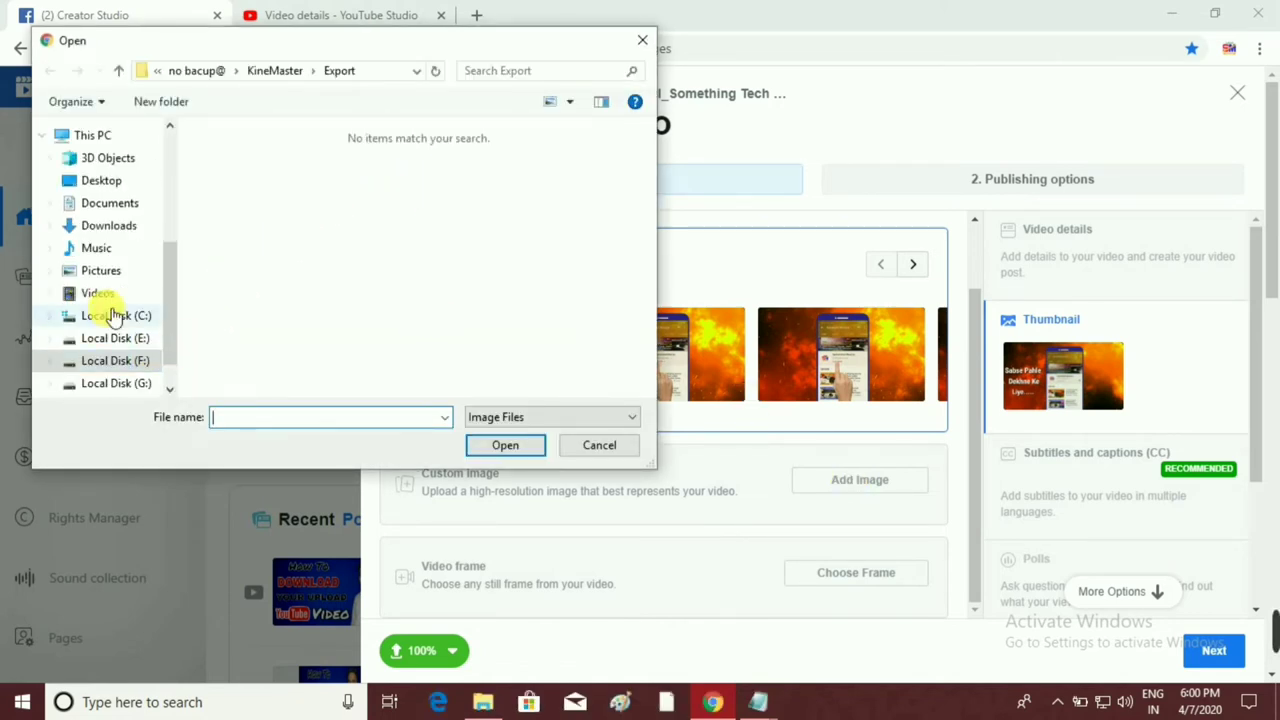
{"action": "left_click", "coordinate": [110, 181]}
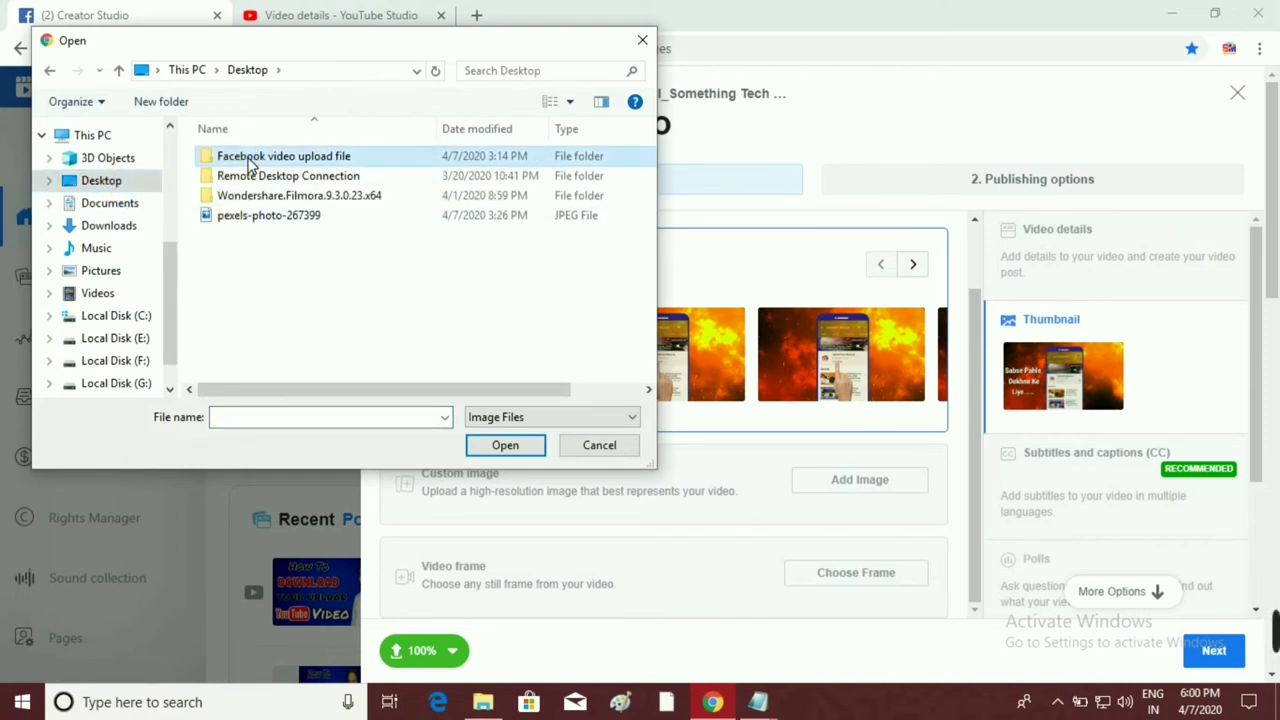
{"action": "double_click", "coordinate": [250, 163]}
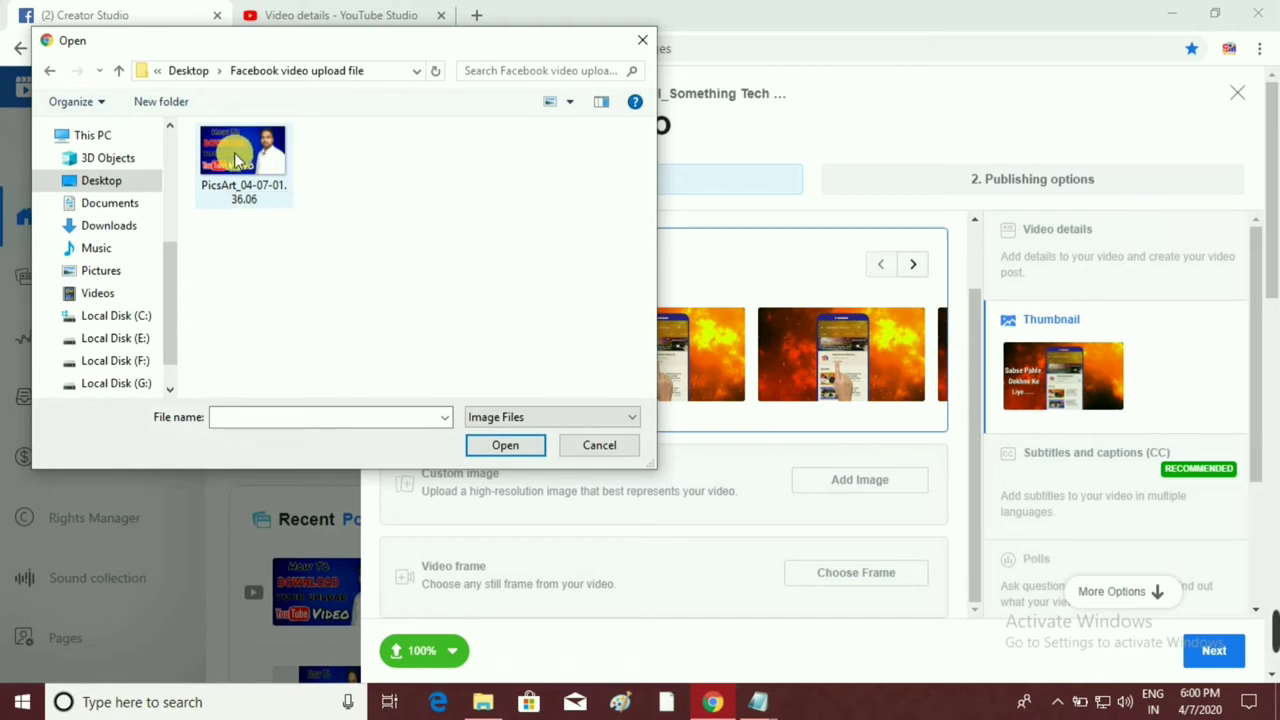
{"action": "left_click", "coordinate": [238, 163]}
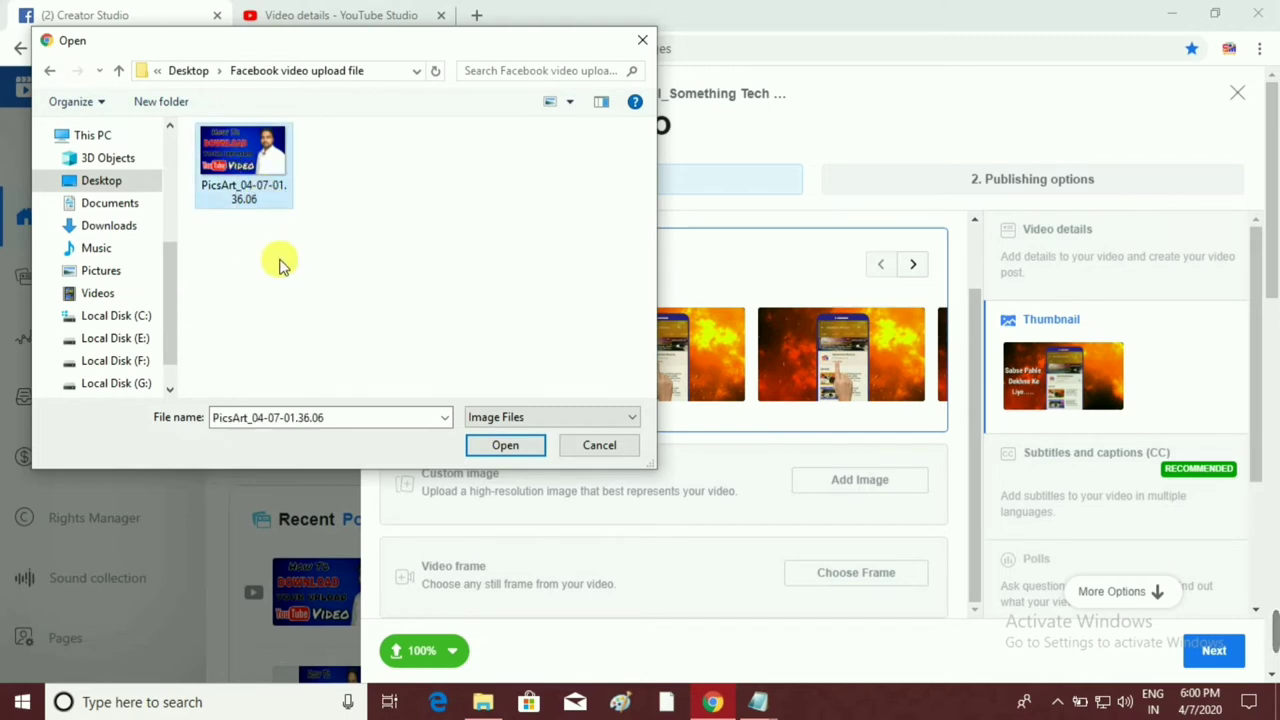
{"action": "left_click", "coordinate": [503, 445]}
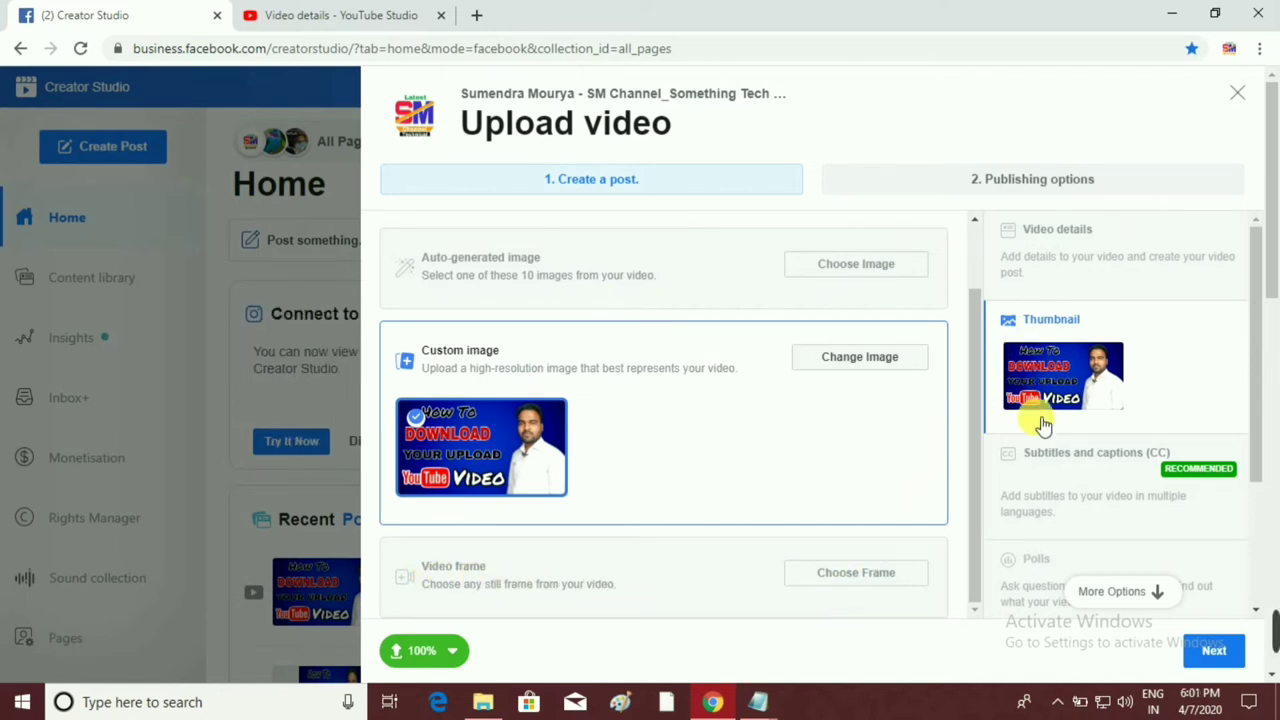
- Look over the subtitles and captions options, switching auto-generated captions for future uploads off and back on
{"action": "left_click", "coordinate": [1059, 477]}
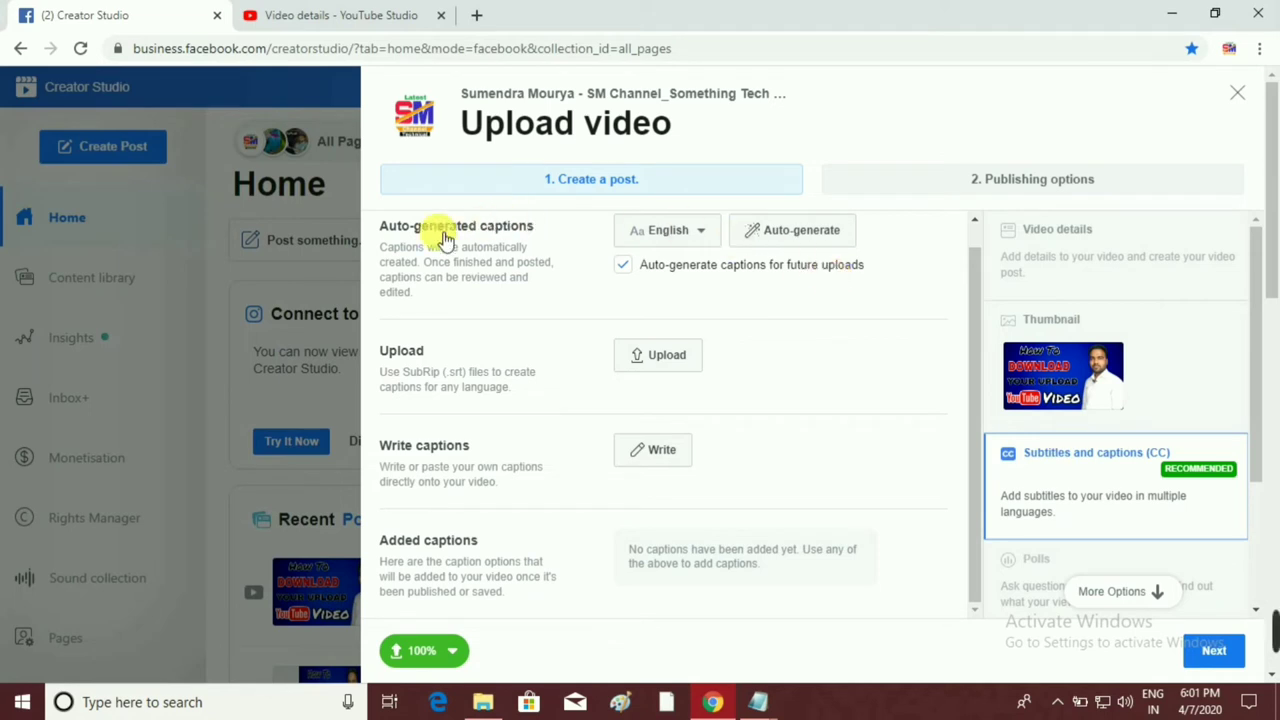
{"action": "left_click", "coordinate": [624, 268]}
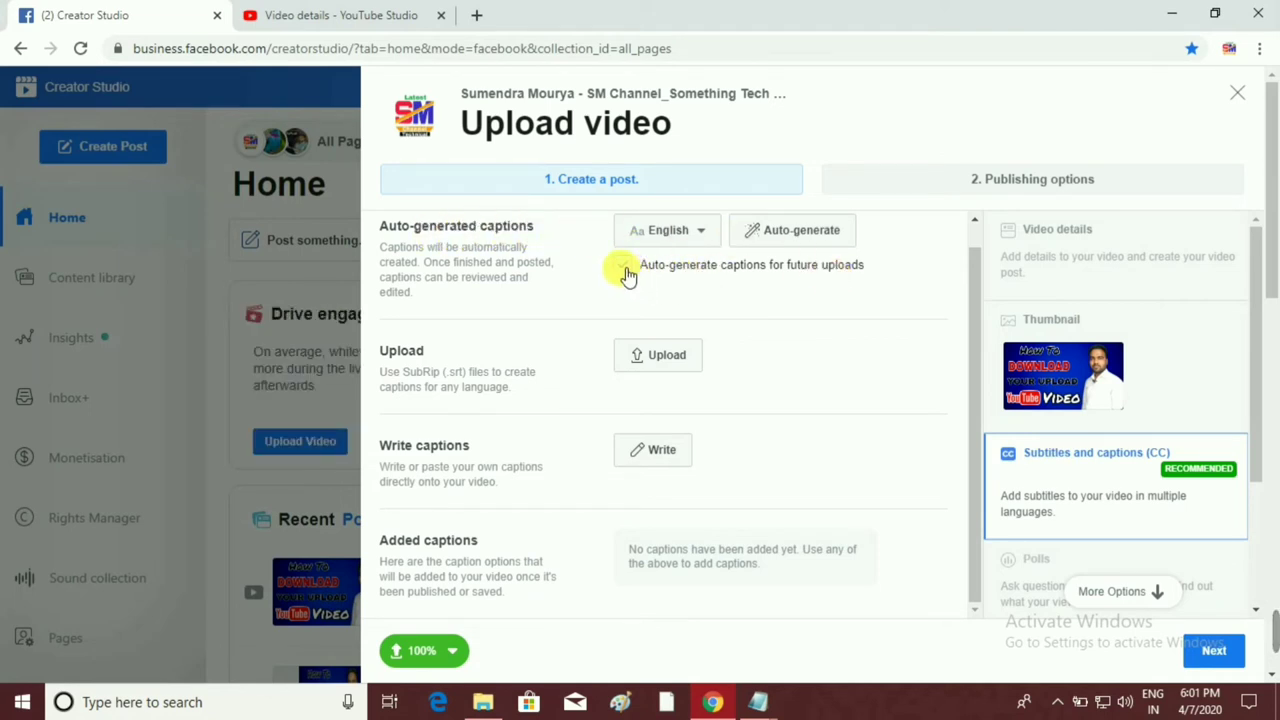
{"action": "left_click", "coordinate": [624, 268]}
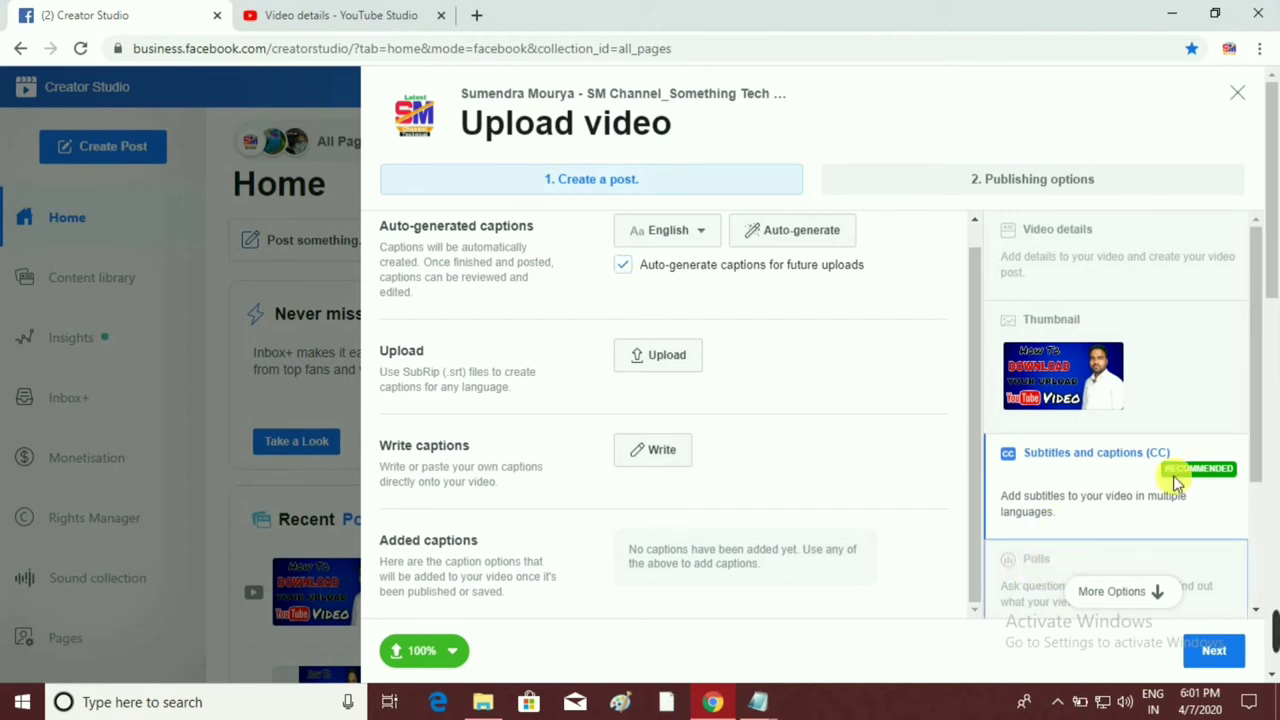
- Create a poll for the video with the question "download your upload youtube video kaisa laga"
{"action": "left_click", "coordinate": [1150, 591]}
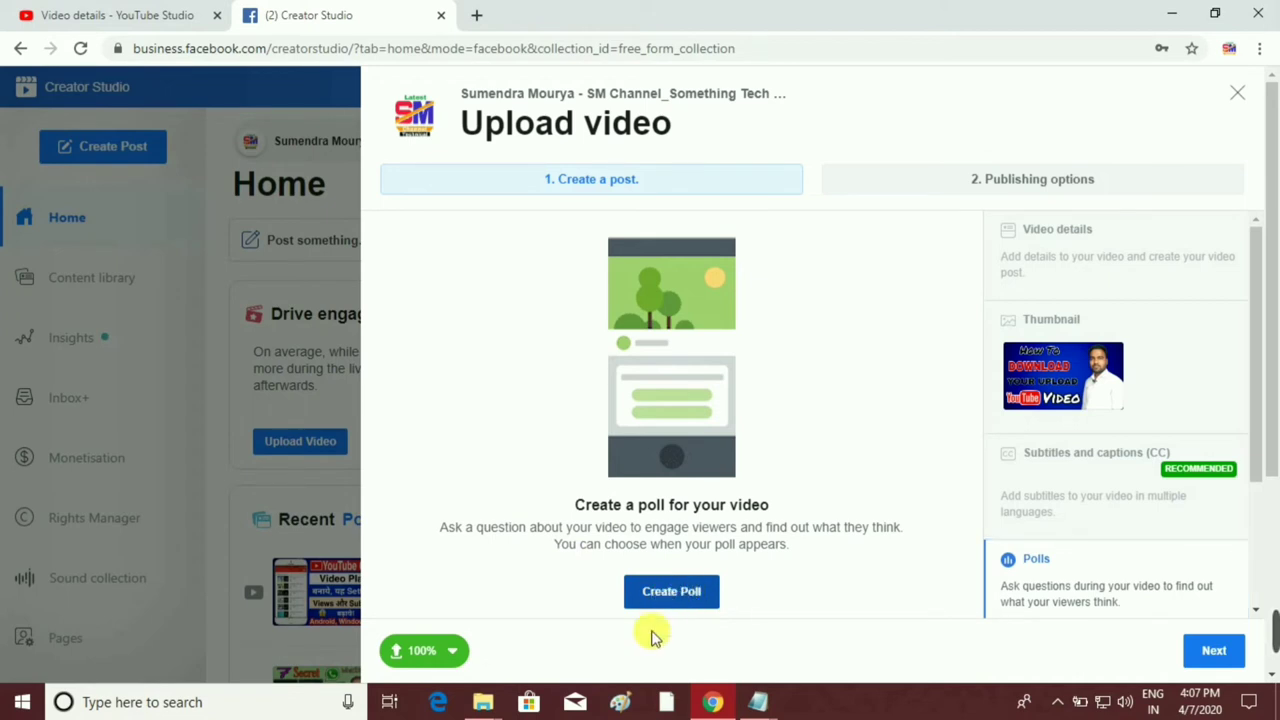
{"action": "left_click", "coordinate": [645, 592]}
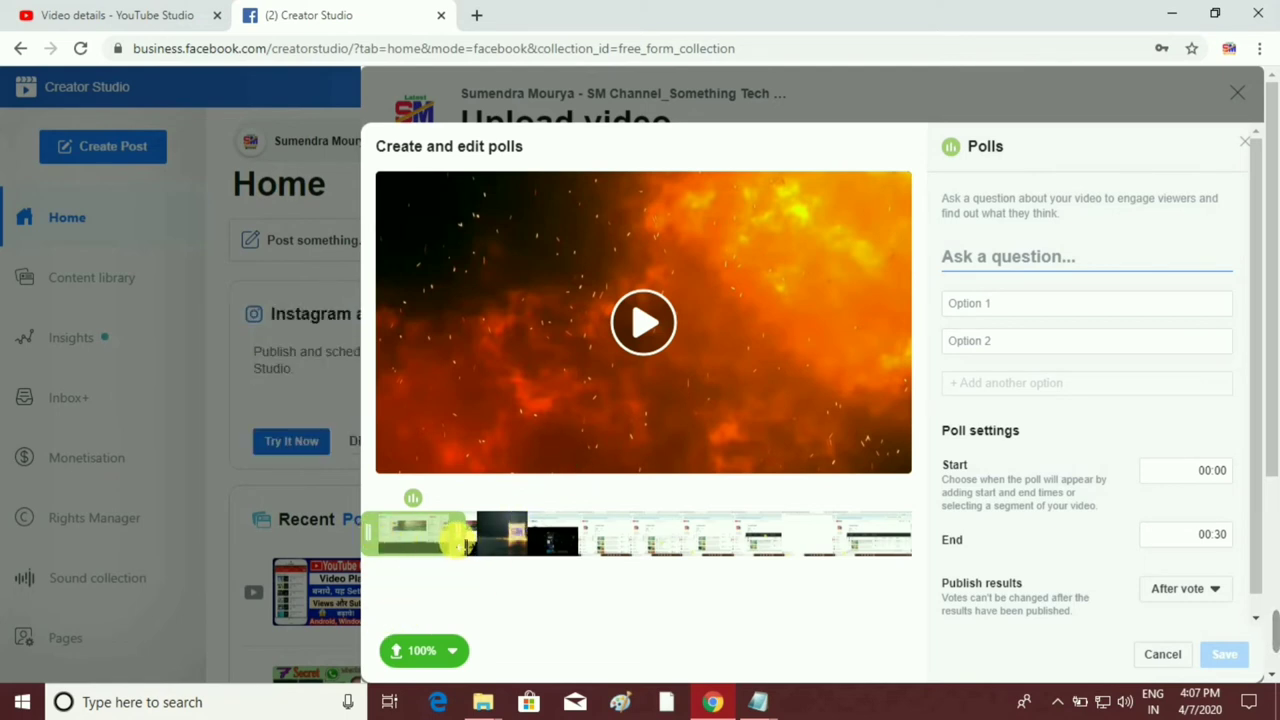
{"action": "left_click", "coordinate": [977, 306]}
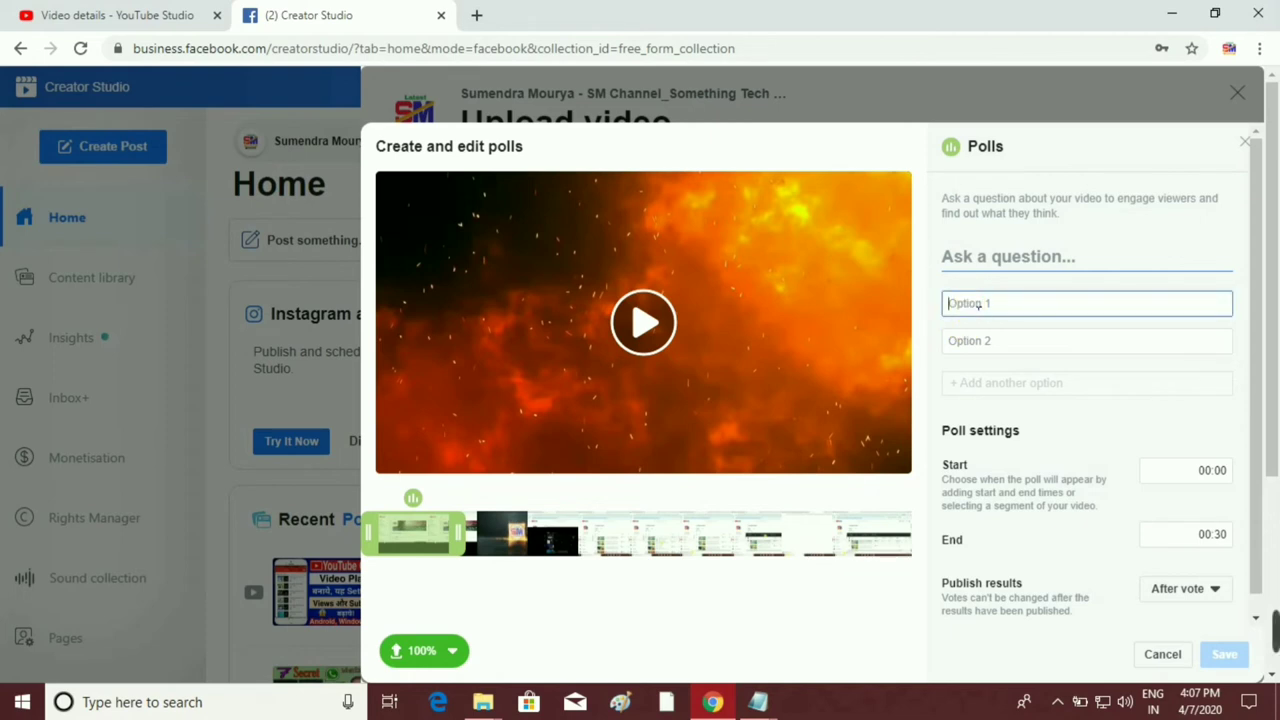
{"action": "left_click", "coordinate": [1015, 259]}
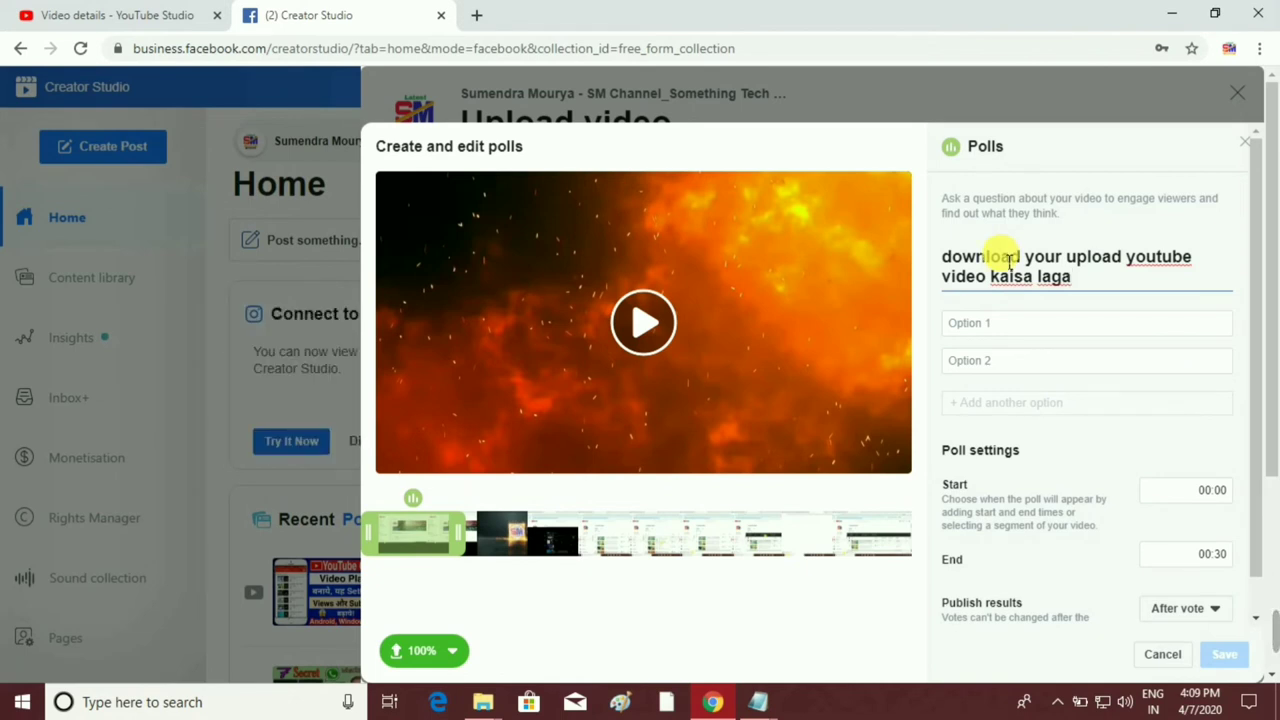
- Give the poll the answer options "Good", "Very good" and "Not good", save it and finish poll editing
{"action": "left_click", "coordinate": [1007, 328]}
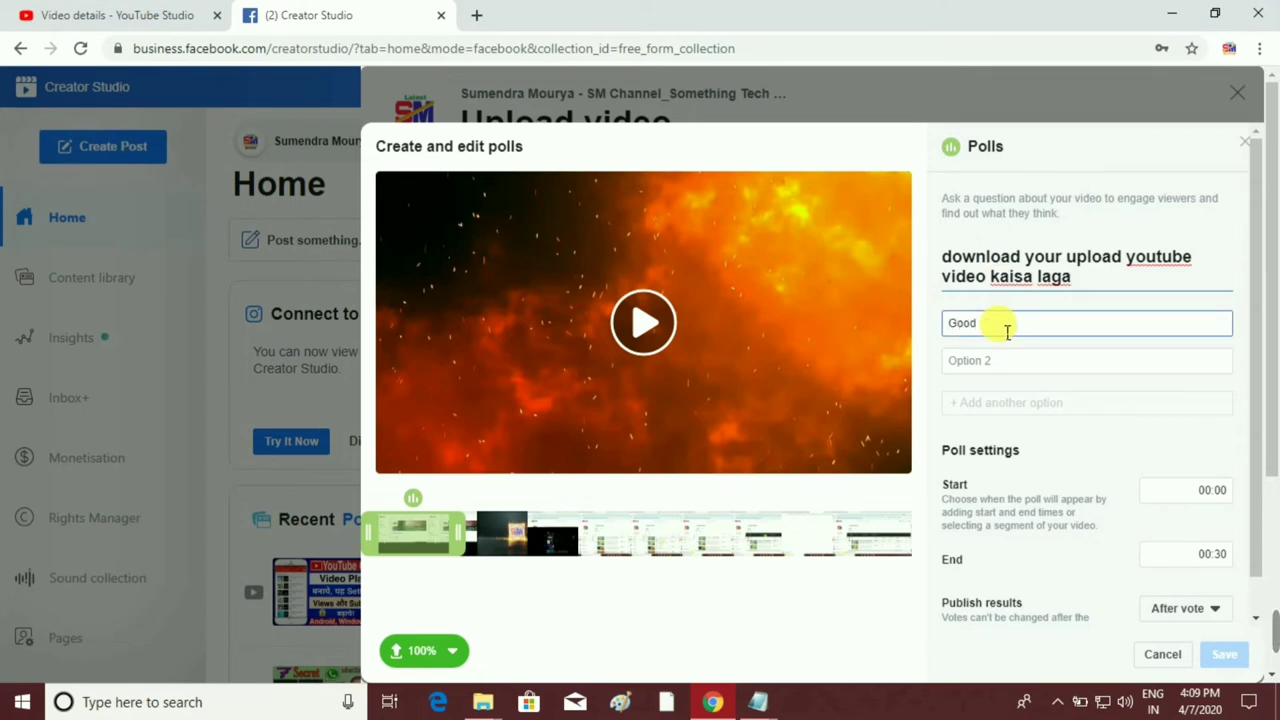
{"action": "left_click", "coordinate": [1015, 361]}
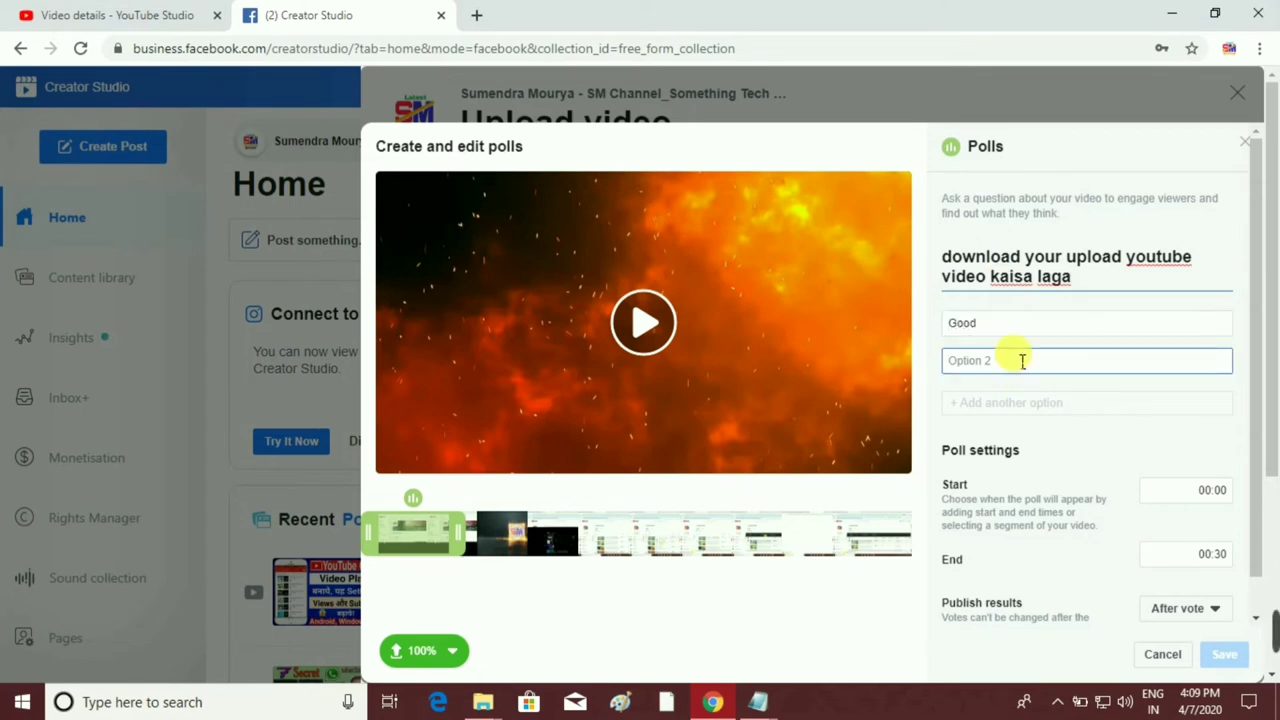
{"action": "type", "text": "Very good"}
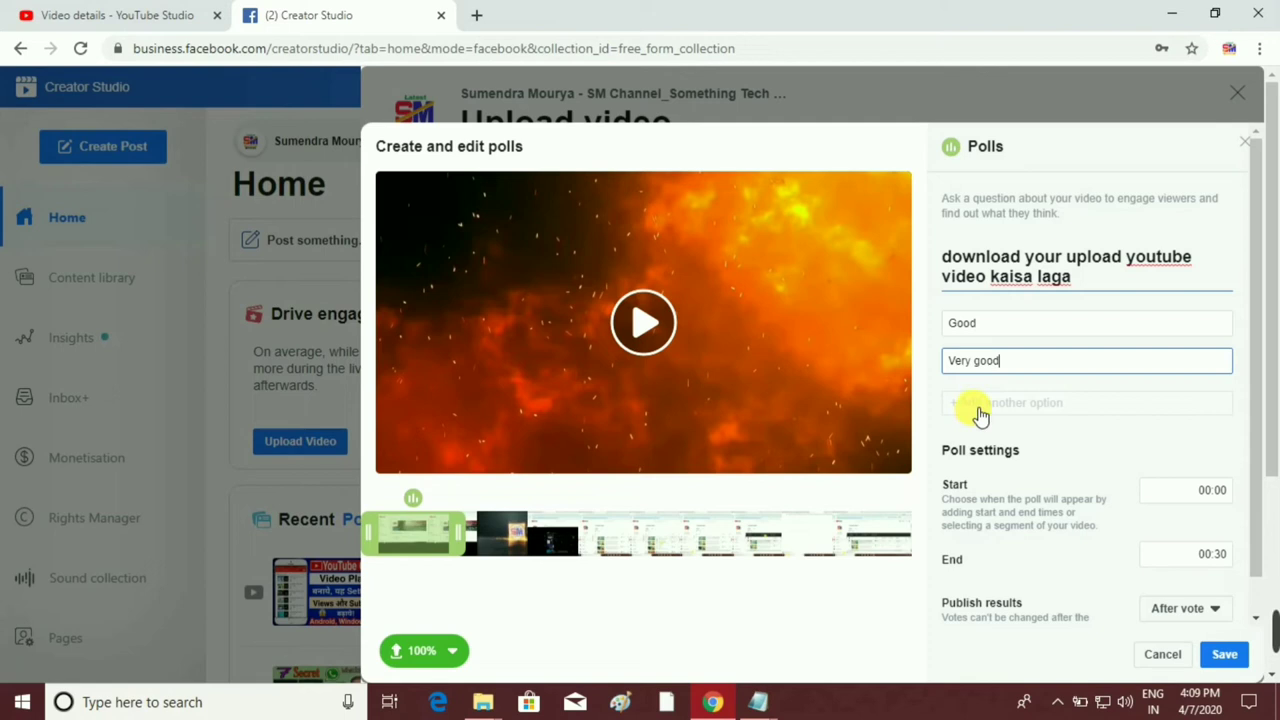
{"action": "left_click", "coordinate": [979, 404]}
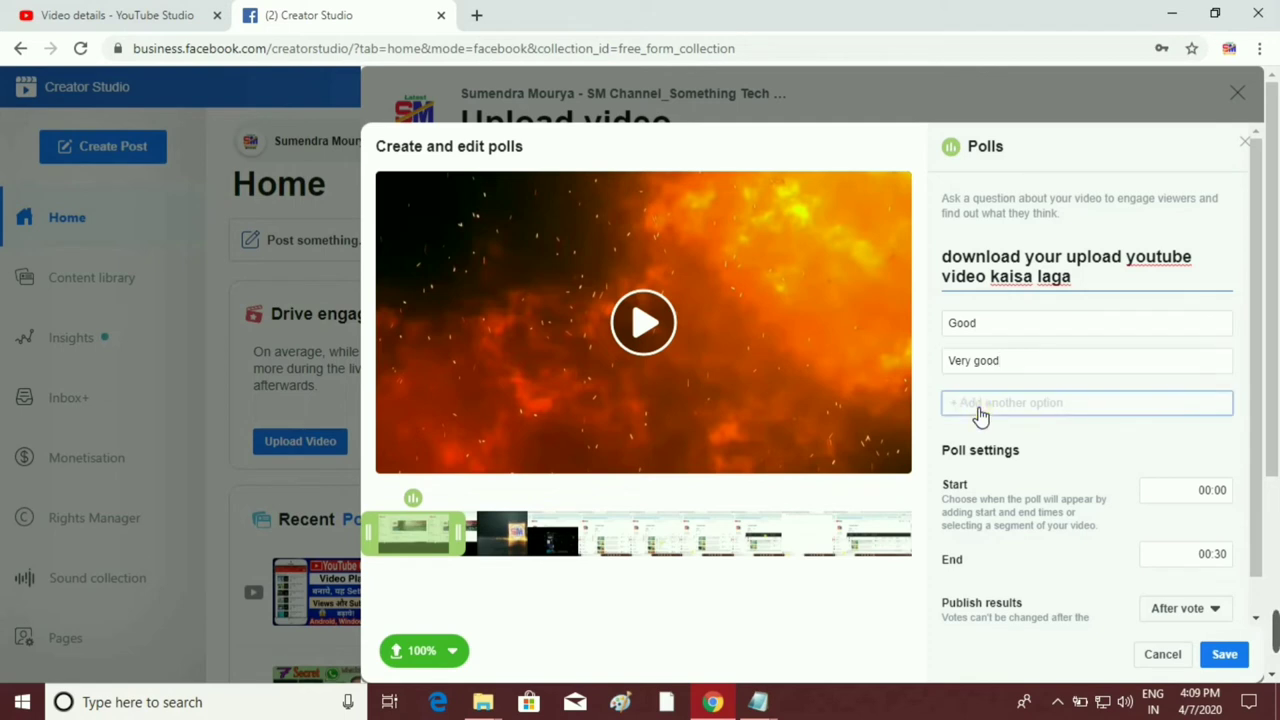
{"action": "left_click", "coordinate": [978, 399]}
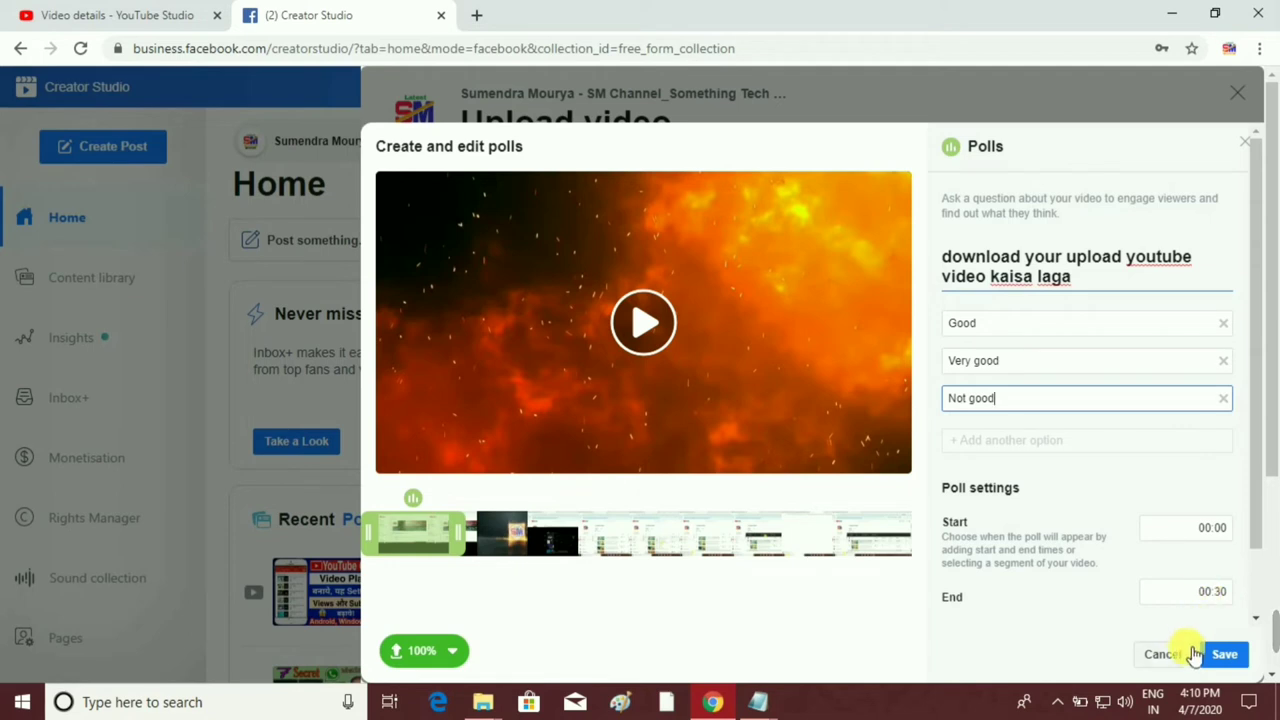
{"action": "left_click", "coordinate": [1225, 660]}
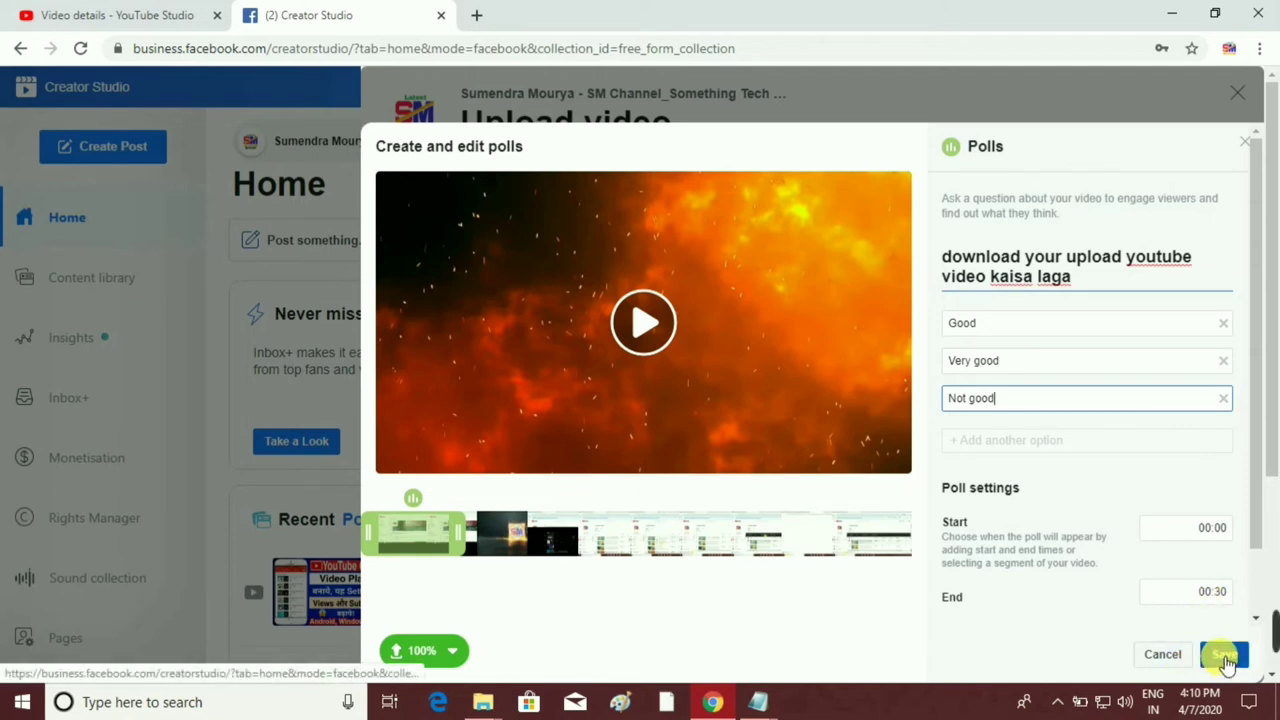
{"action": "left_click", "coordinate": [1226, 656]}
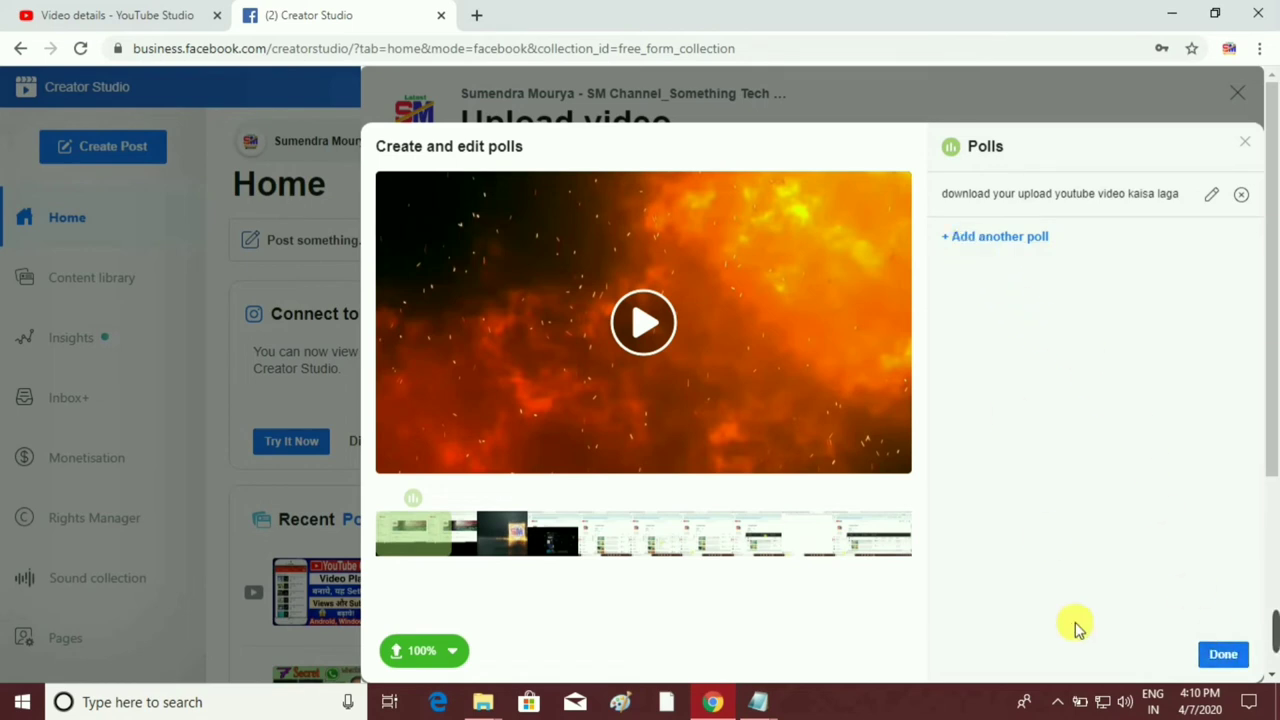
{"action": "left_click", "coordinate": [1224, 656]}
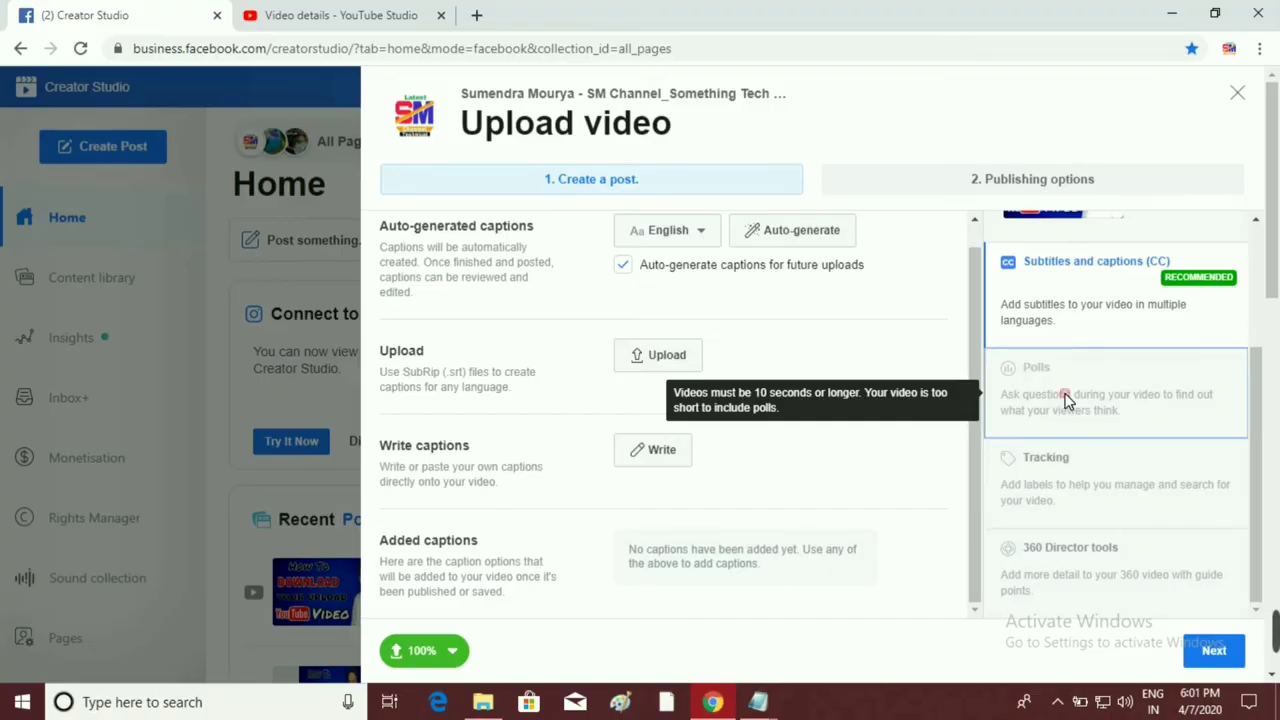
- Look over the Tracking label fields and the 360 Director tools, switching 360° mode on and back off
{"action": "left_click", "coordinate": [1090, 480]}
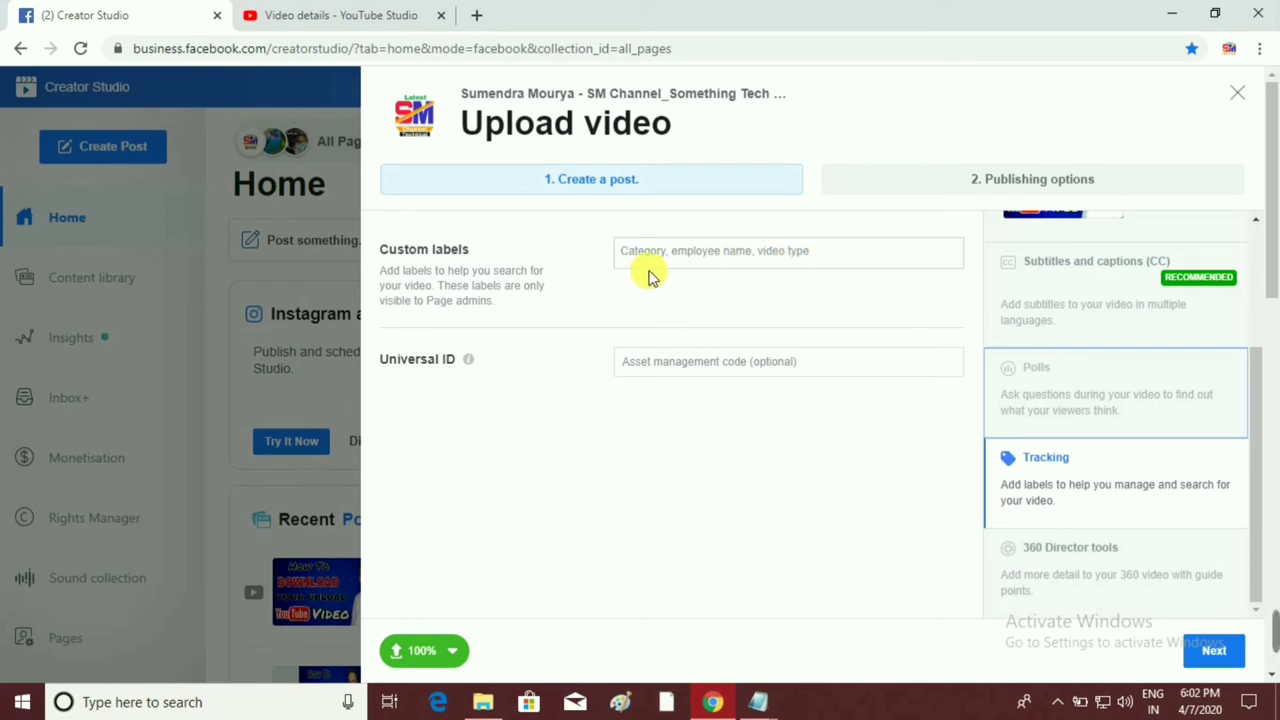
{"action": "left_click", "coordinate": [1078, 578]}
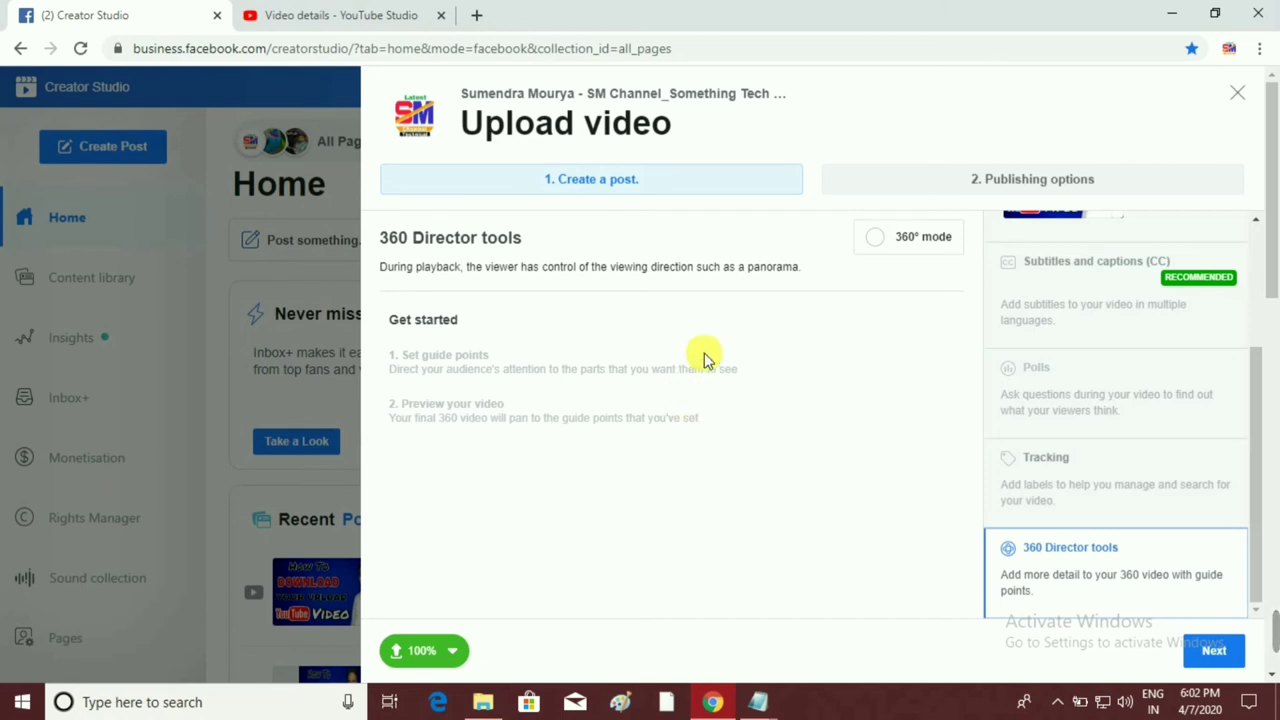
{"action": "left_click", "coordinate": [876, 244]}
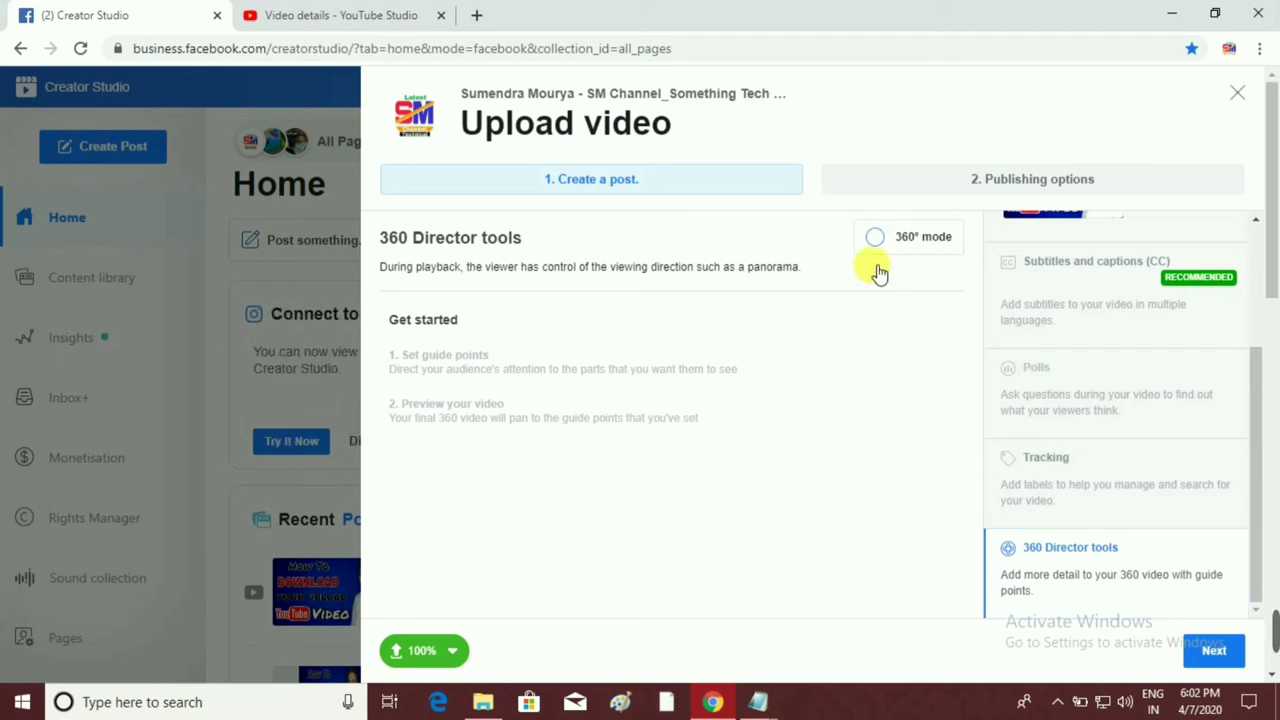
{"action": "left_click", "coordinate": [922, 242]}
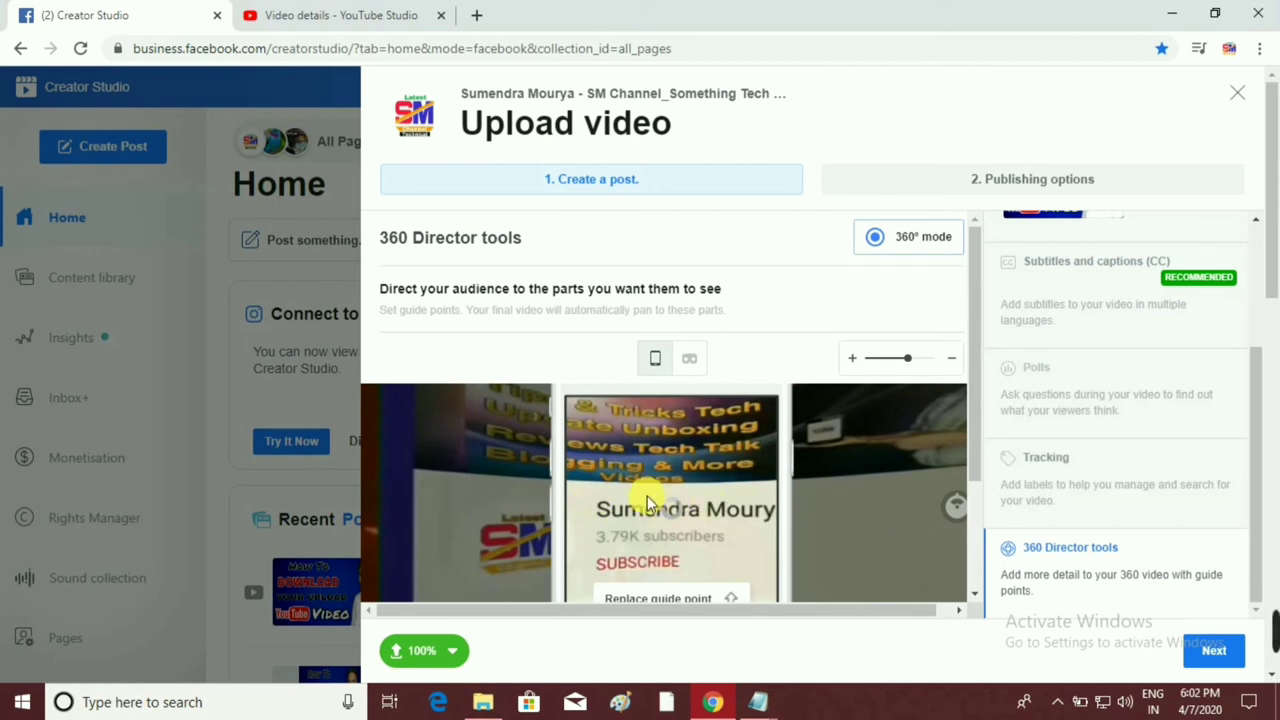
{"action": "left_click", "coordinate": [878, 240]}
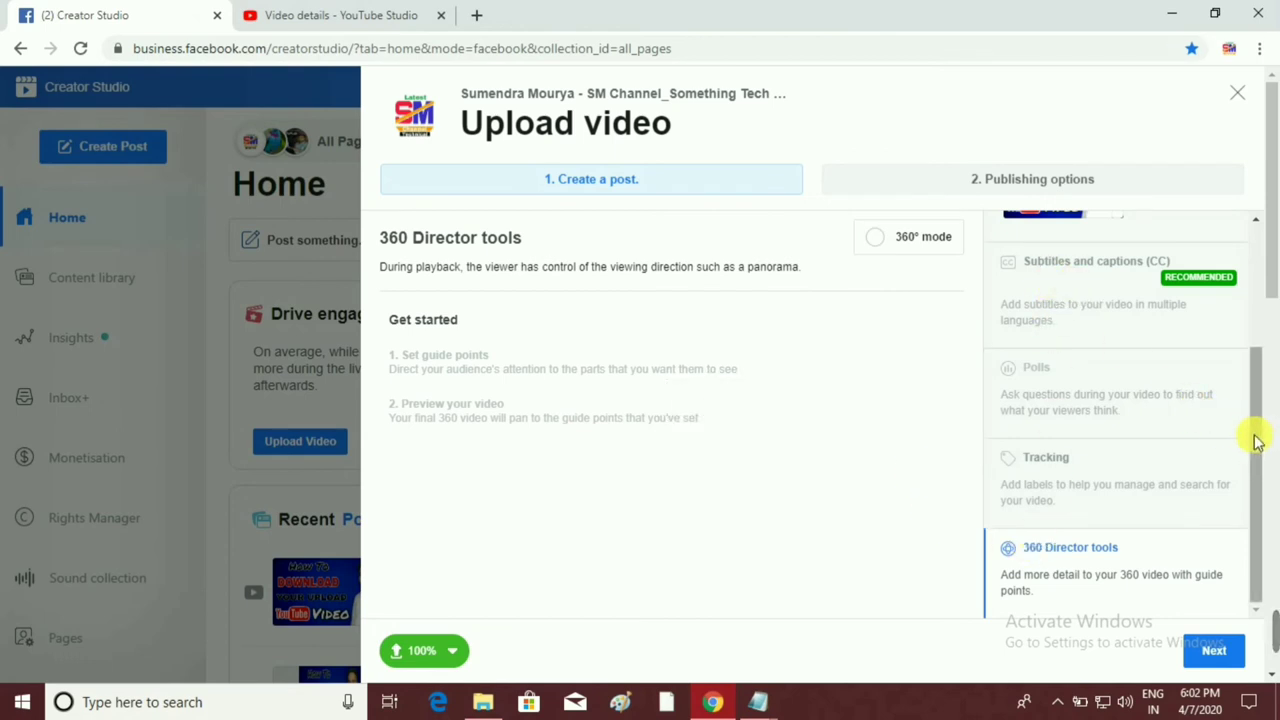
- Recheck the video's title and description in Video details and proceed to the publishing options
{"action": "left_click_drag", "start_coordinate": [1251, 434], "coordinate": [1263, 306]}
{"action": "left_click", "coordinate": [1150, 259]}
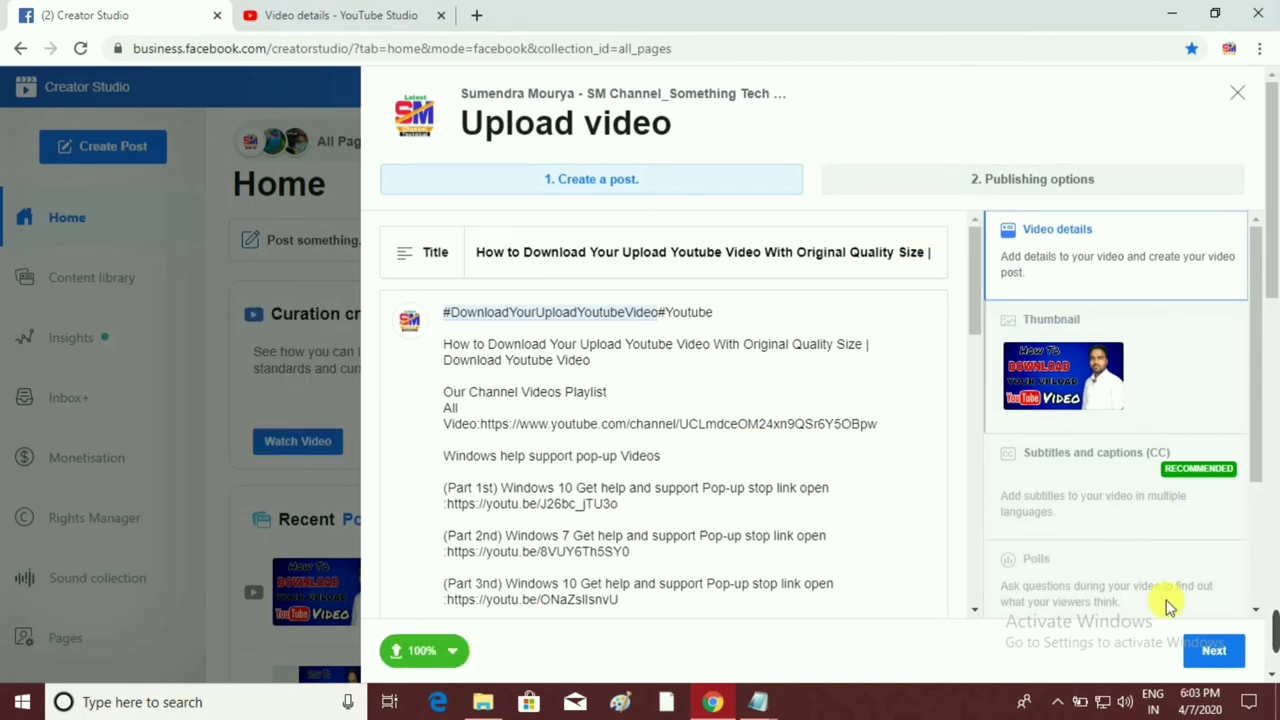
{"action": "left_click", "coordinate": [1214, 650]}
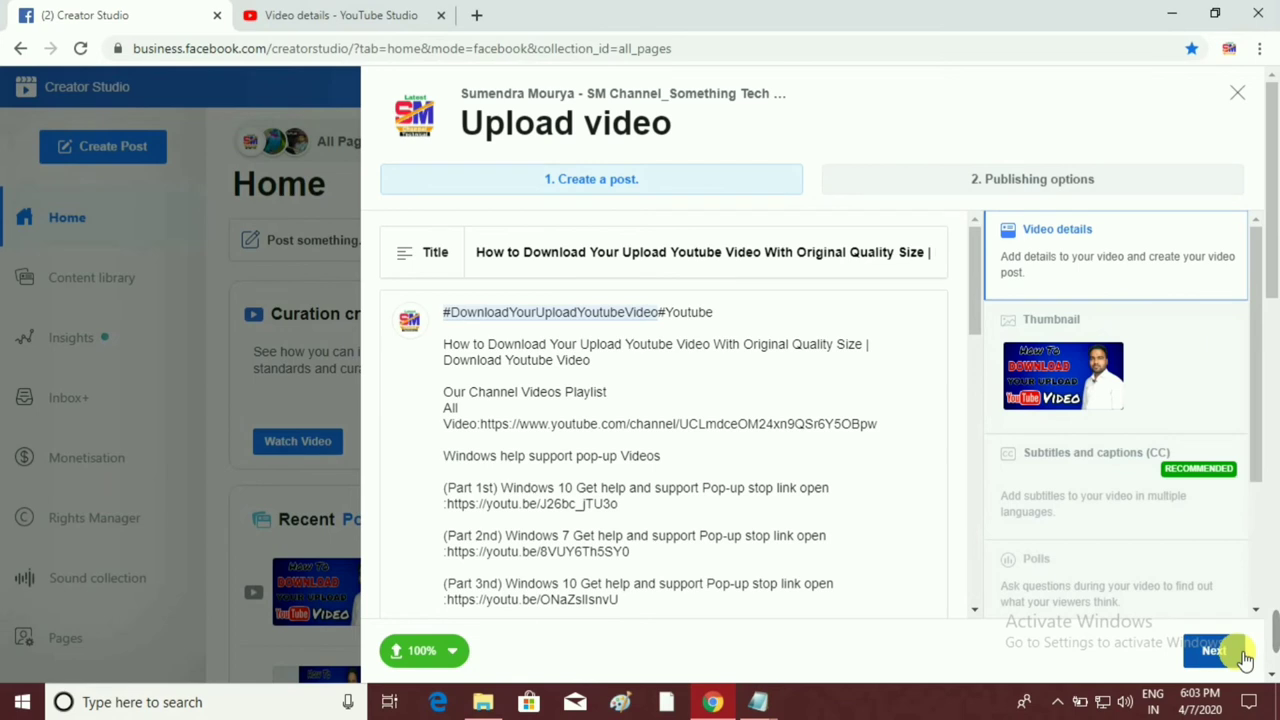
{"action": "left_click", "coordinate": [1118, 179]}
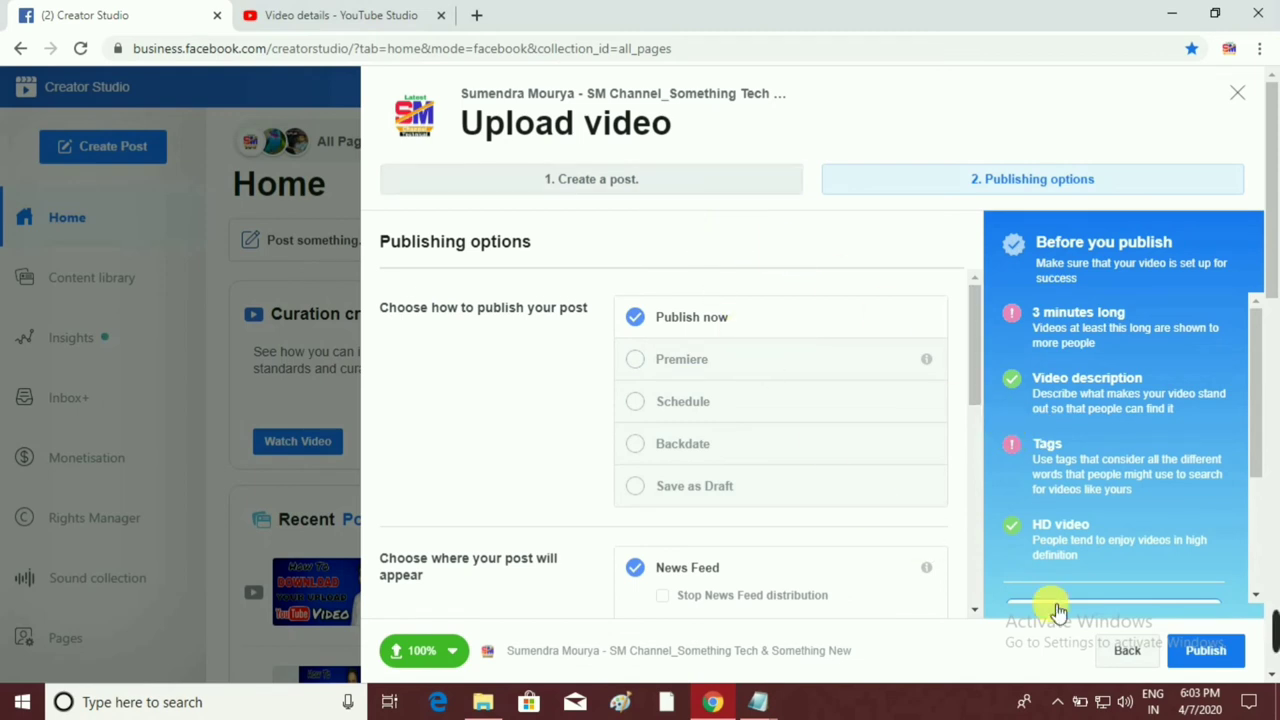
{"action": "left_click", "coordinate": [660, 183]}
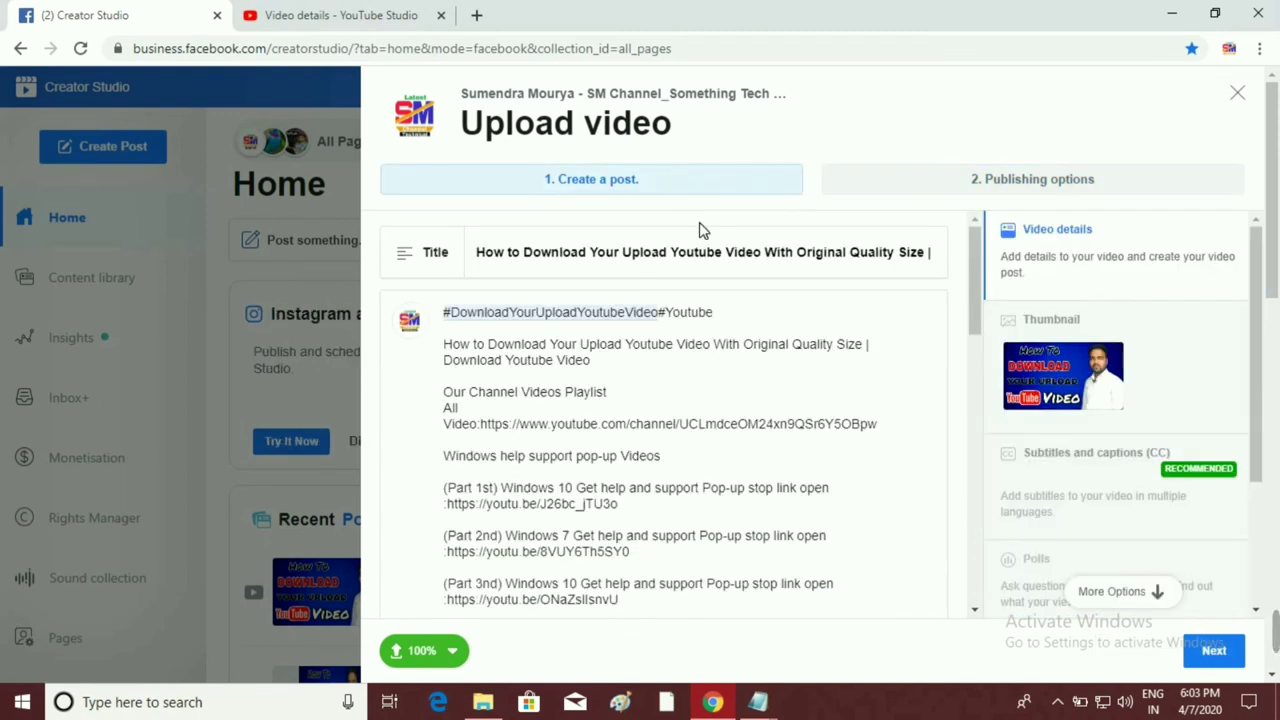
{"action": "left_click", "coordinate": [1212, 651]}
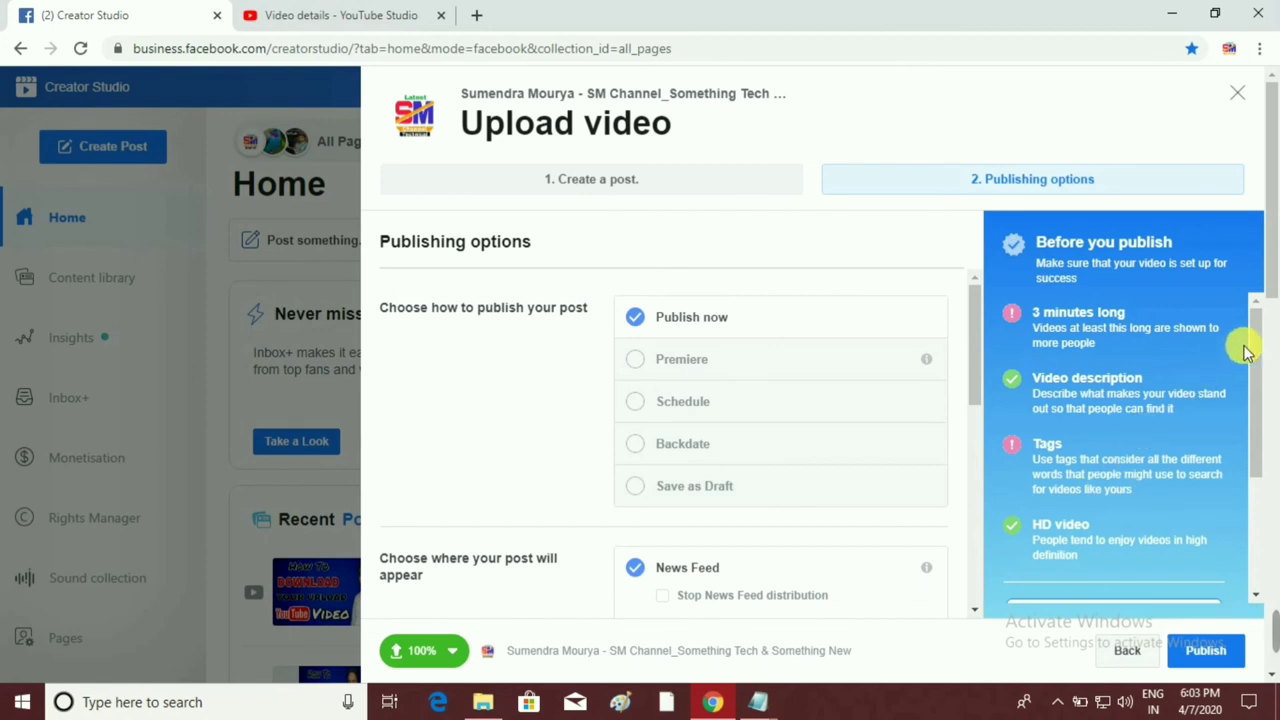
- Review the publishing, placement, playlist, moderation and donation options, switching crossposting to the second listed Page off and back on
{"action": "mouse_move", "coordinate": [1251, 337]}
{"action": "left_mouse_down"}
{"action": "mouse_move", "coordinate": [1265, 392]}
{"action": "mouse_move", "coordinate": [1243, 354]}
{"action": "left_mouse_up"}
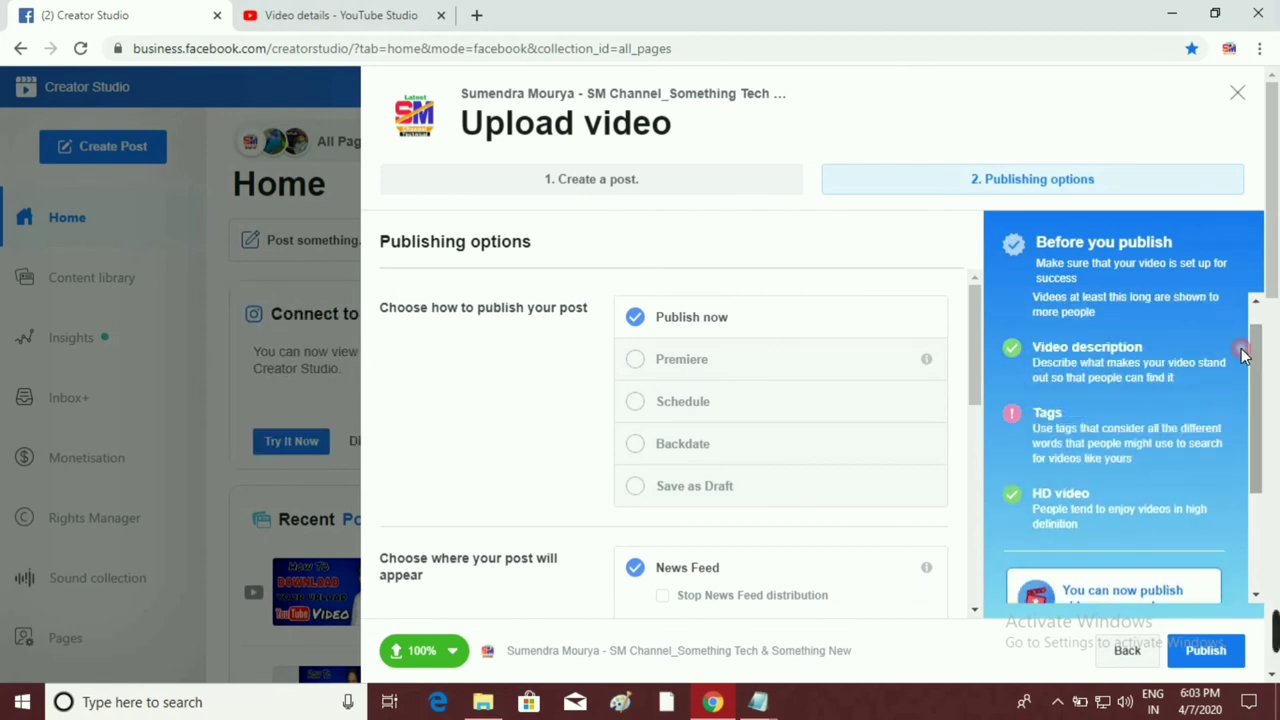
{"action": "scroll", "coordinate": [978, 358], "scroll_direction": "down", "scroll_amount": 2}
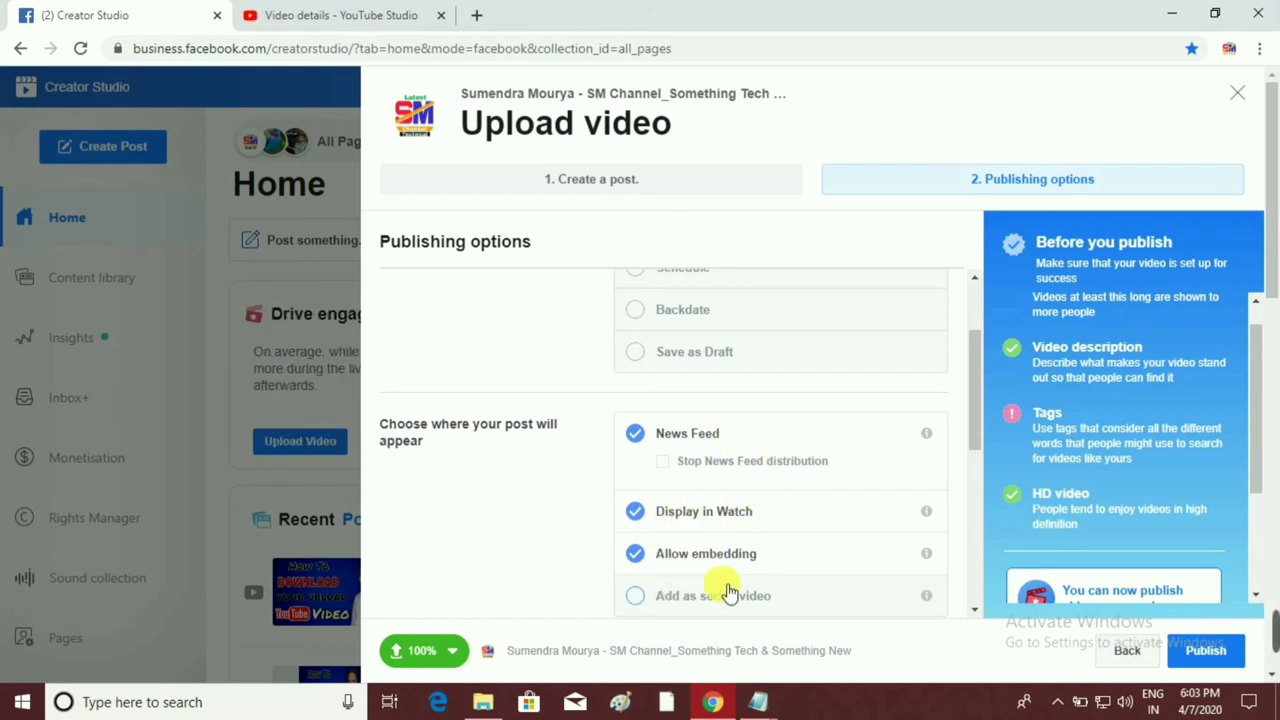
{"action": "left_click_drag", "start_coordinate": [980, 380], "coordinate": [982, 477]}
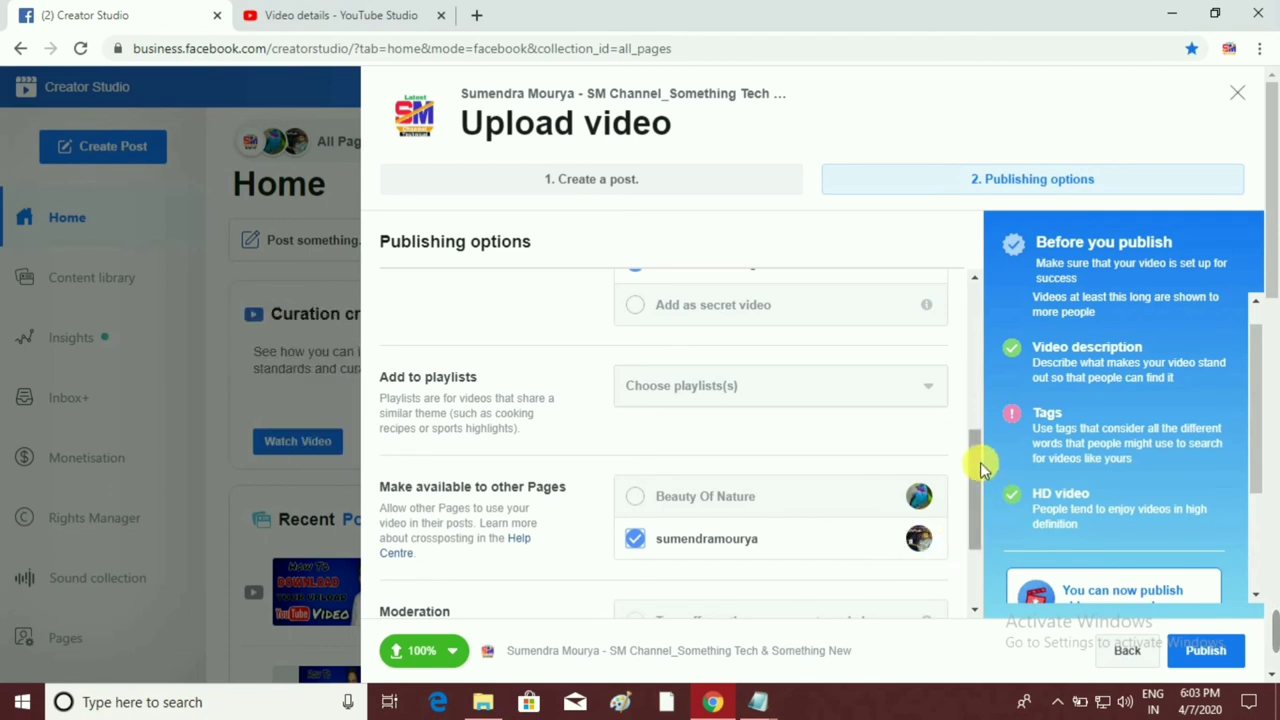
{"action": "double_click", "coordinate": [652, 540]}
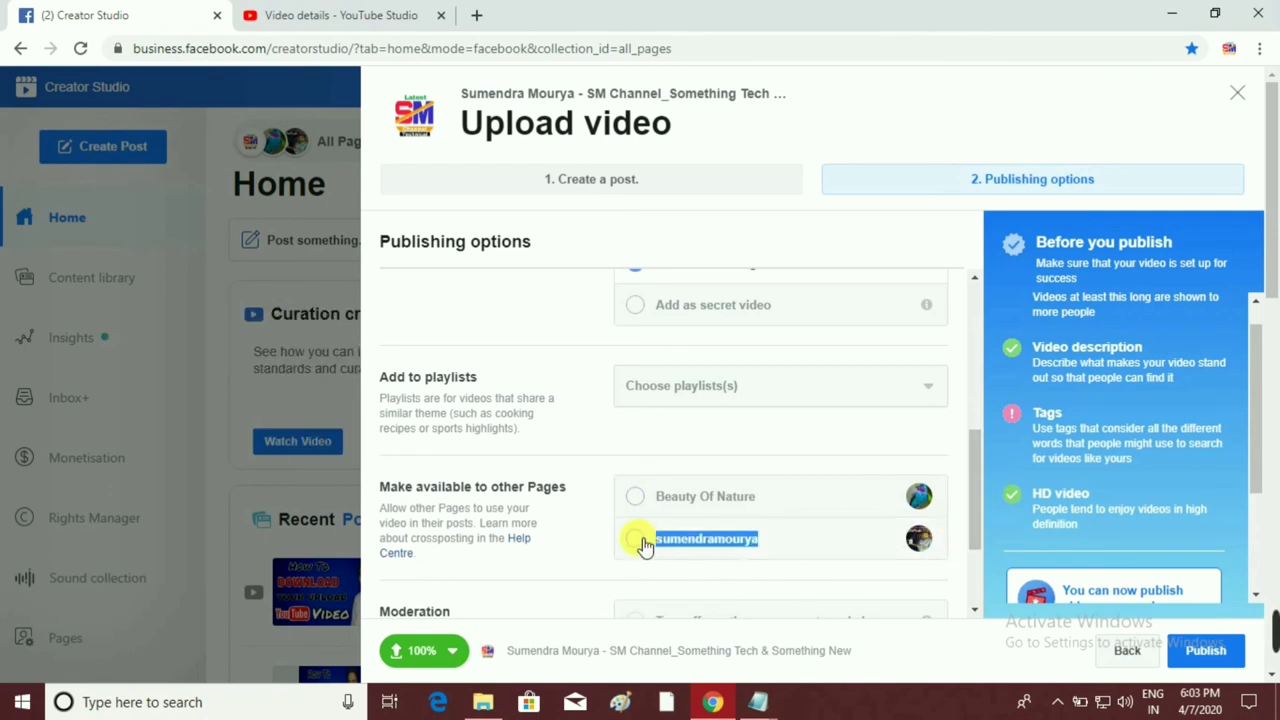
{"action": "left_click", "coordinate": [640, 540]}
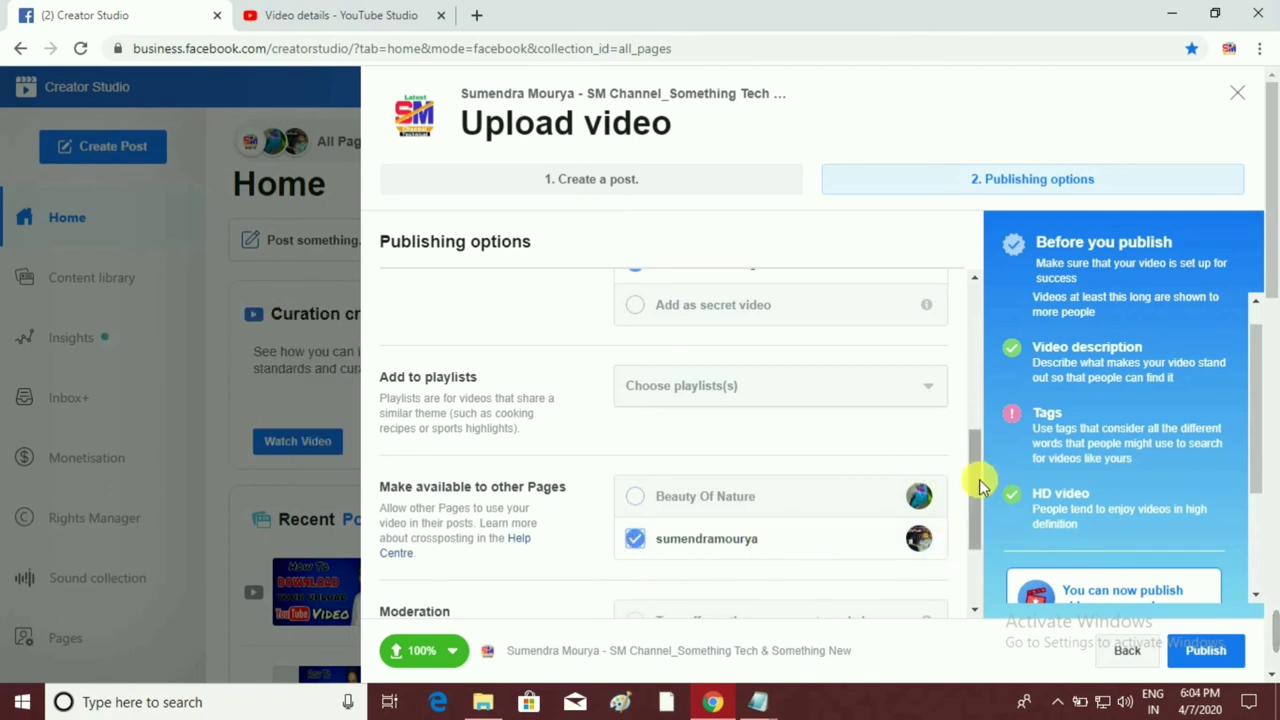
{"action": "left_click_drag", "start_coordinate": [979, 485], "coordinate": [979, 535]}
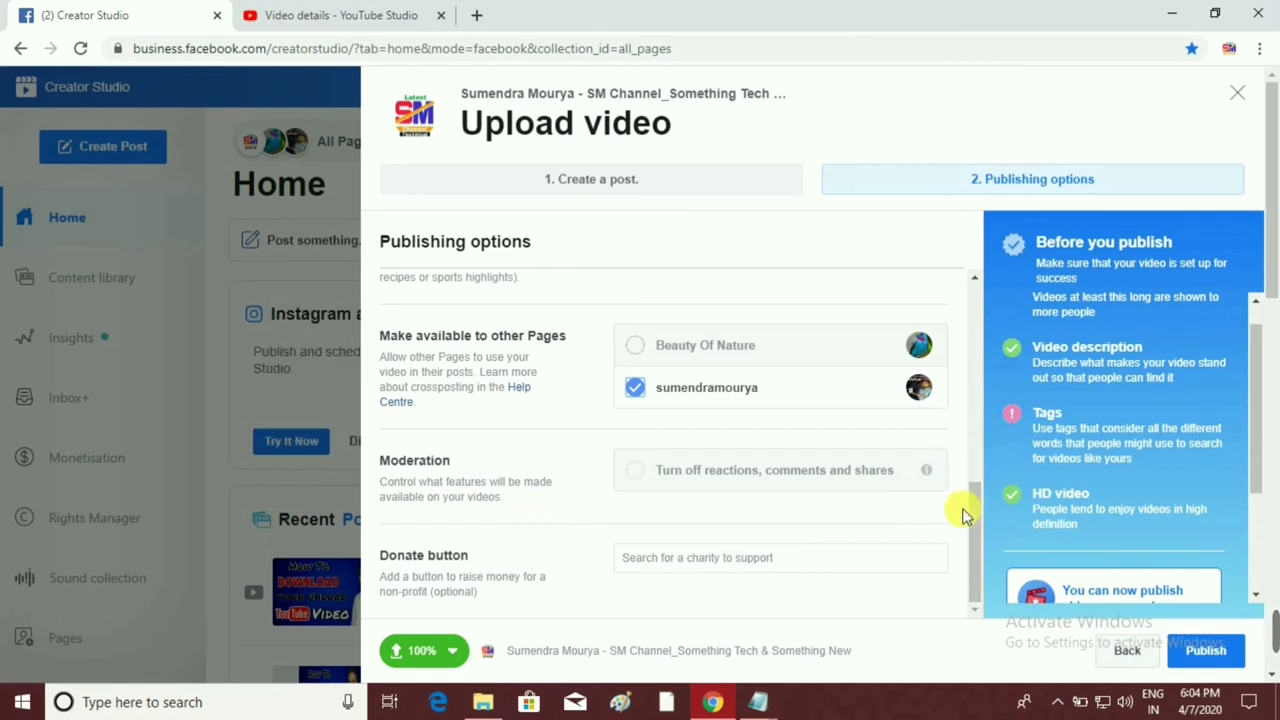
{"action": "left_click_drag", "start_coordinate": [973, 496], "coordinate": [1062, 270]}
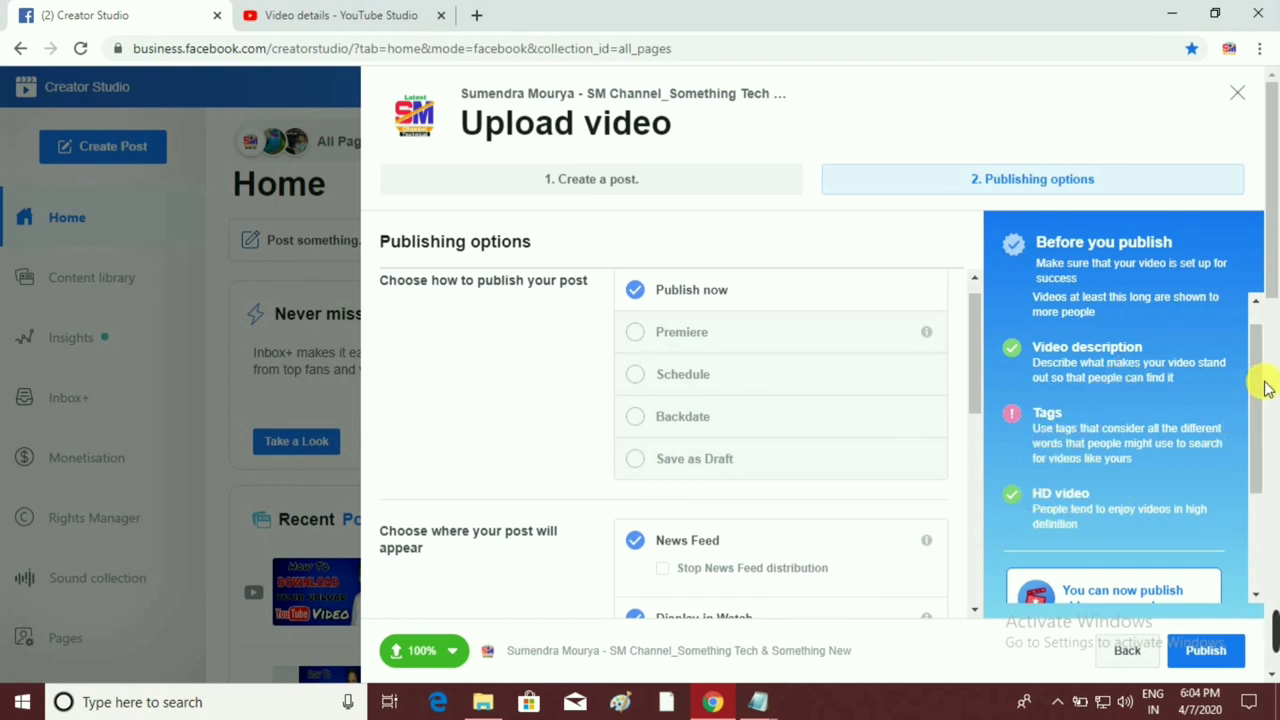
- Read through the rest of the pre-publish checklist and publish the video with the Publish now option
{"action": "scroll", "coordinate": [1266, 375], "scroll_direction": "down", "scroll_amount": 5}
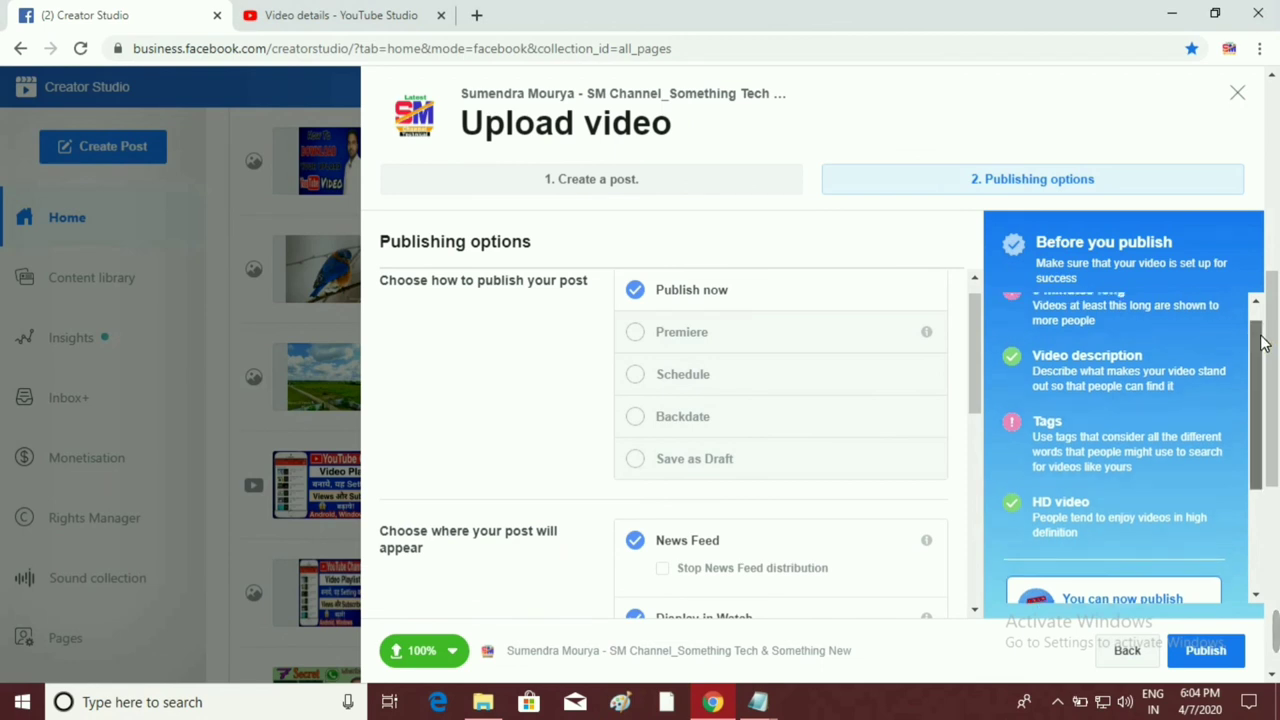
{"action": "scroll", "coordinate": [1264, 420], "scroll_direction": "down", "scroll_amount": 3}
{"action": "scroll", "coordinate": [1262, 455], "scroll_direction": "down", "scroll_amount": 1}
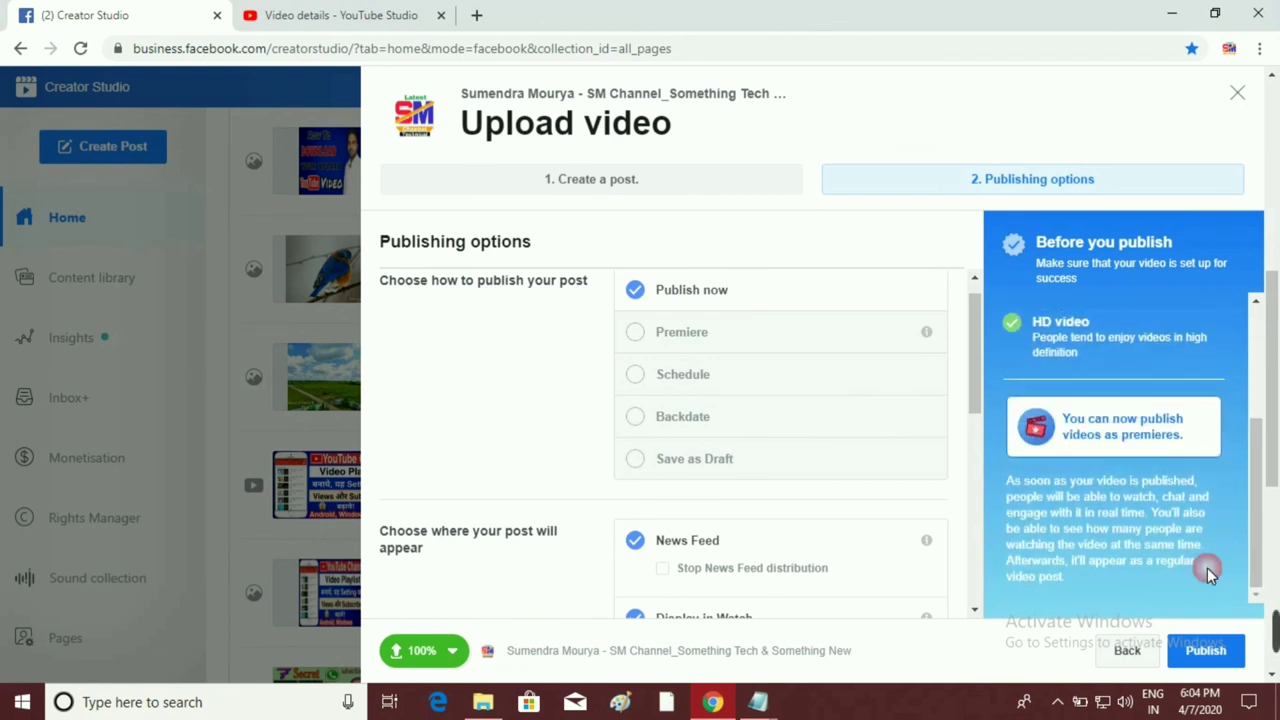
{"action": "left_click", "coordinate": [1205, 652]}
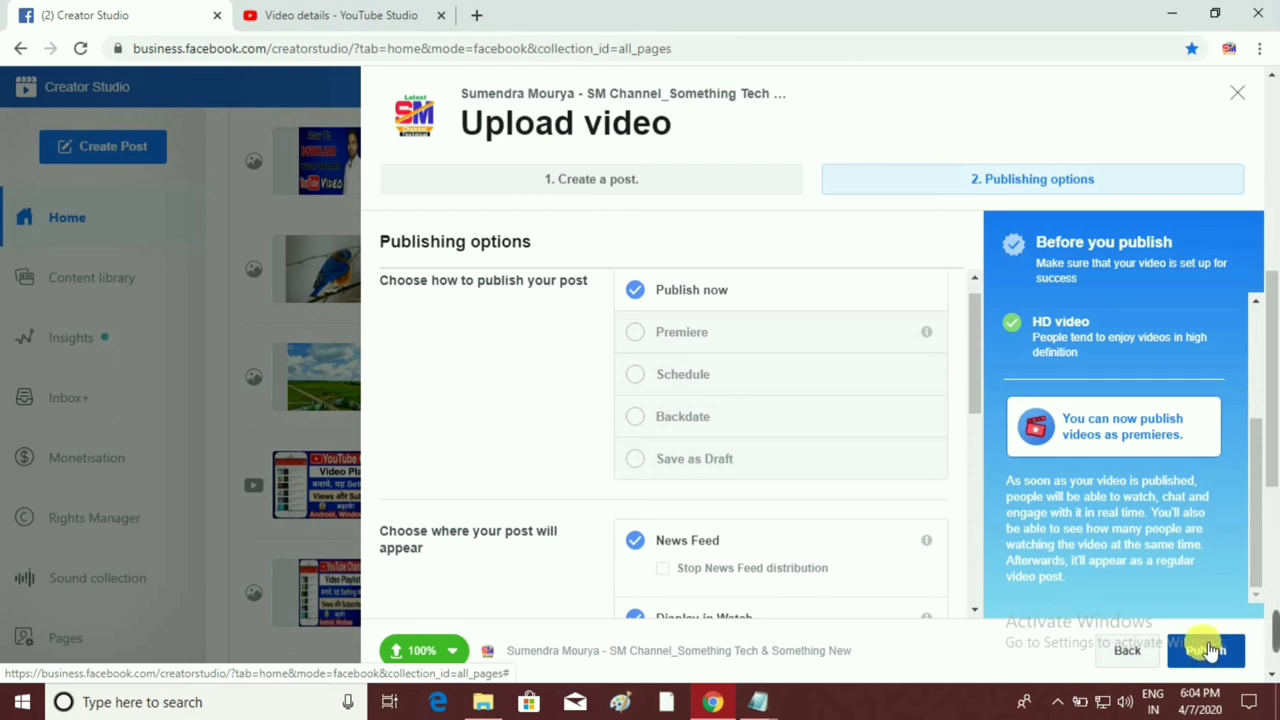
{"action": "left_click", "coordinate": [1203, 648]}
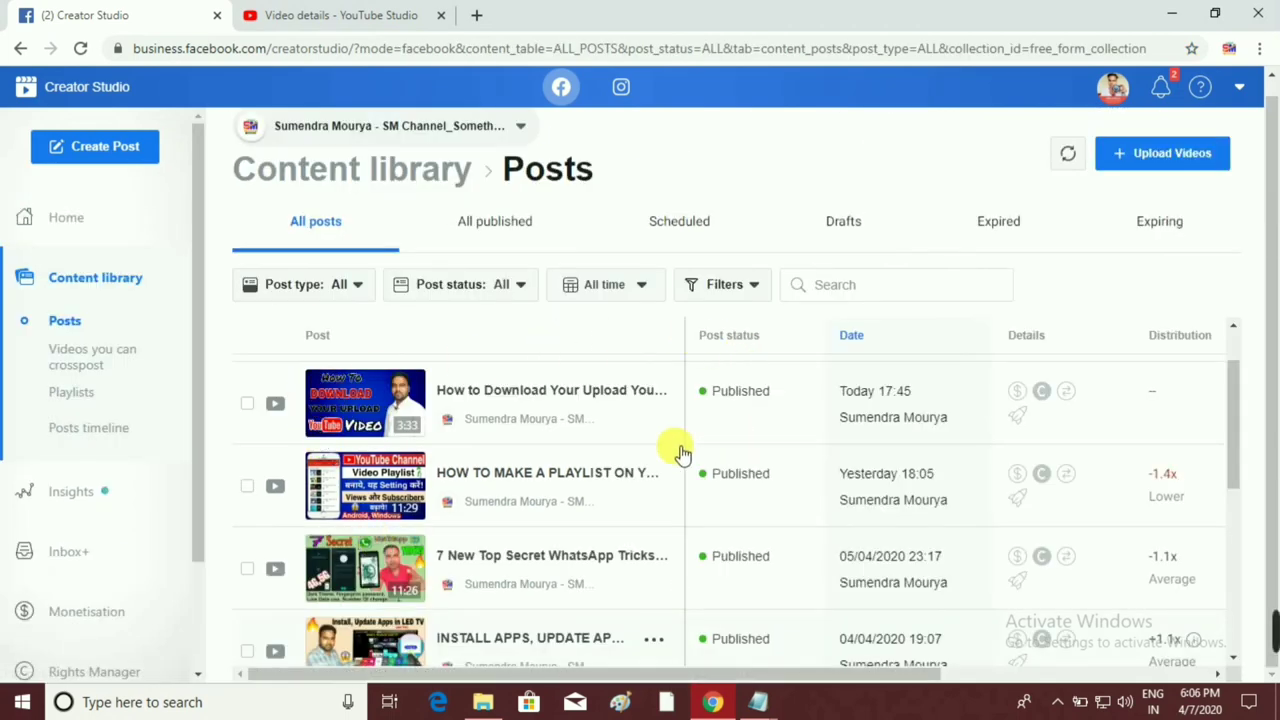
- Examine the distribution, view and engagement columns of the Content library posts, opening and closing the INSTALL APPS, UPDATE APPS video's post details
{"action": "mouse_move", "coordinate": [563, 420]}
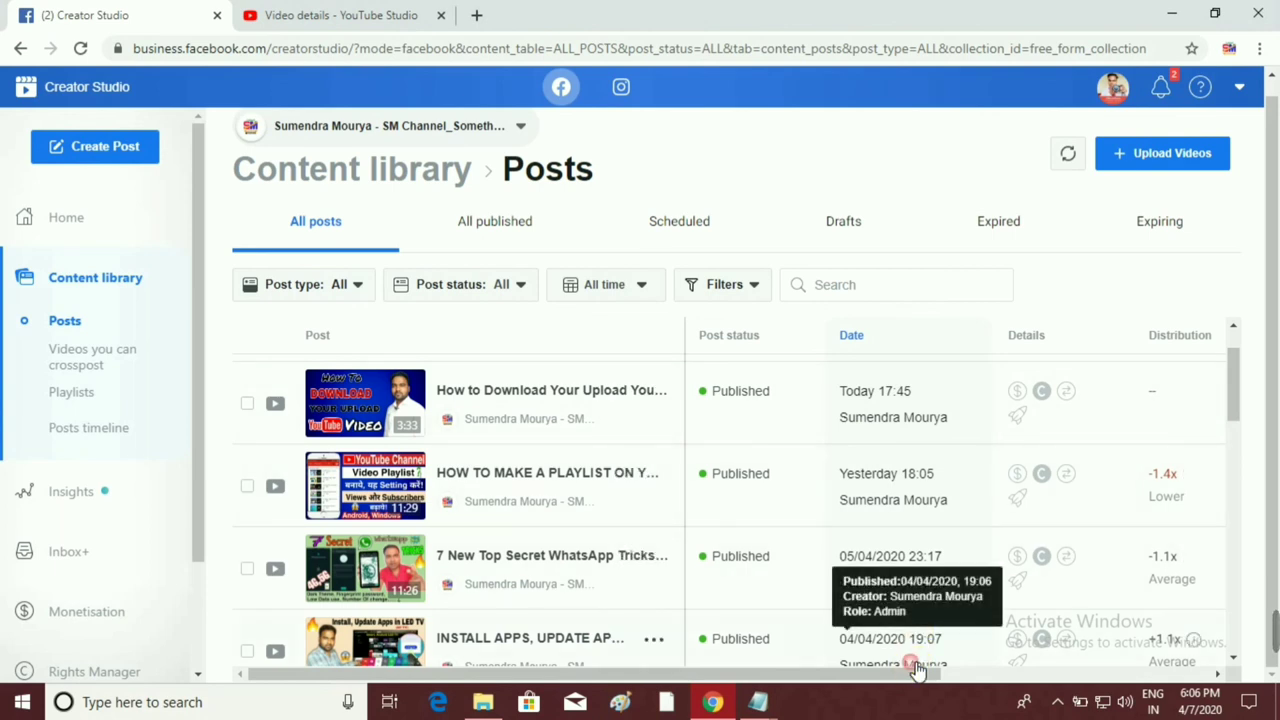
{"action": "left_click_drag", "start_coordinate": [912, 676], "coordinate": [1195, 655]}
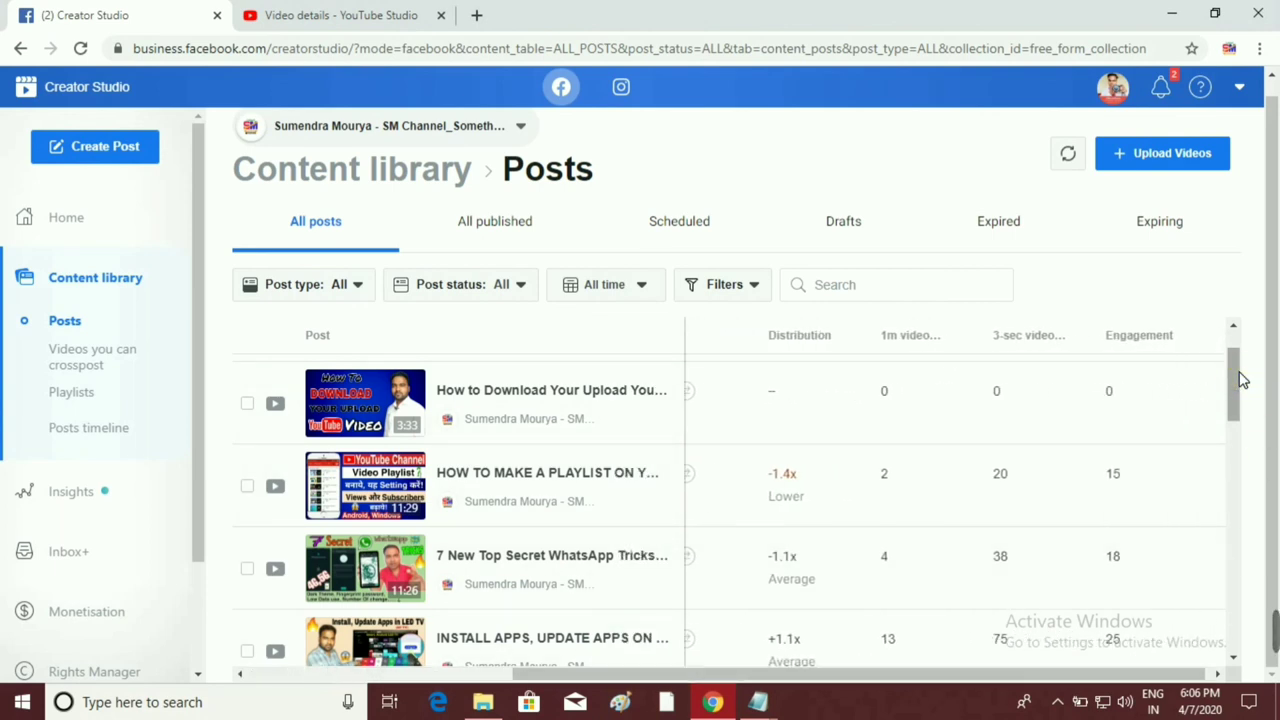
{"action": "left_click_drag", "start_coordinate": [1235, 379], "coordinate": [1235, 383]}
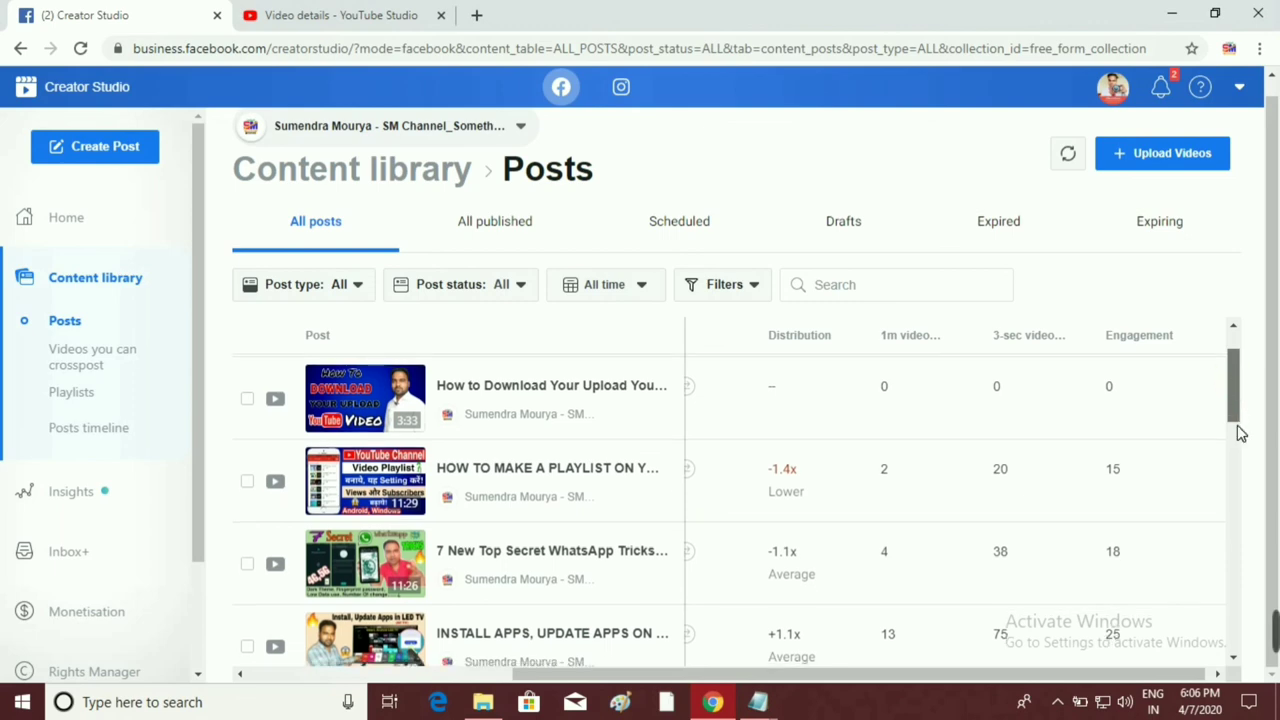
{"action": "scroll", "coordinate": [1240, 454], "scroll_direction": "down", "scroll_amount": 3}
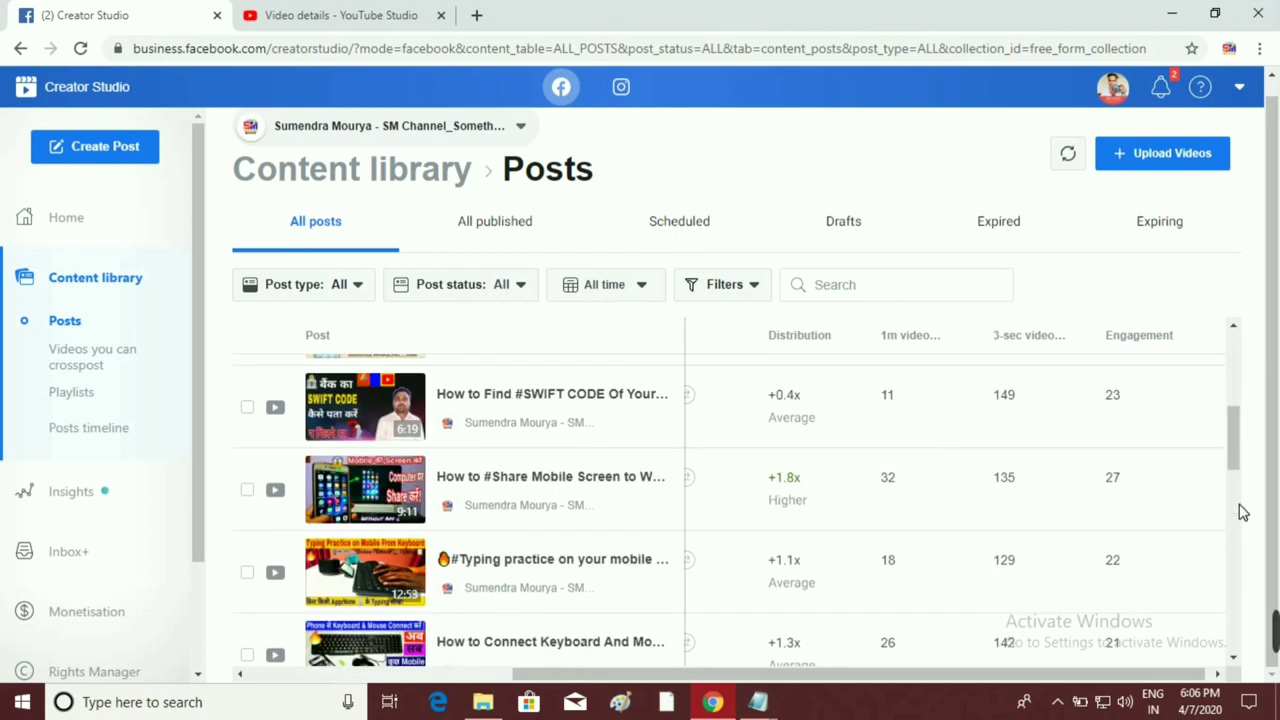
{"action": "left_click", "coordinate": [1114, 517]}
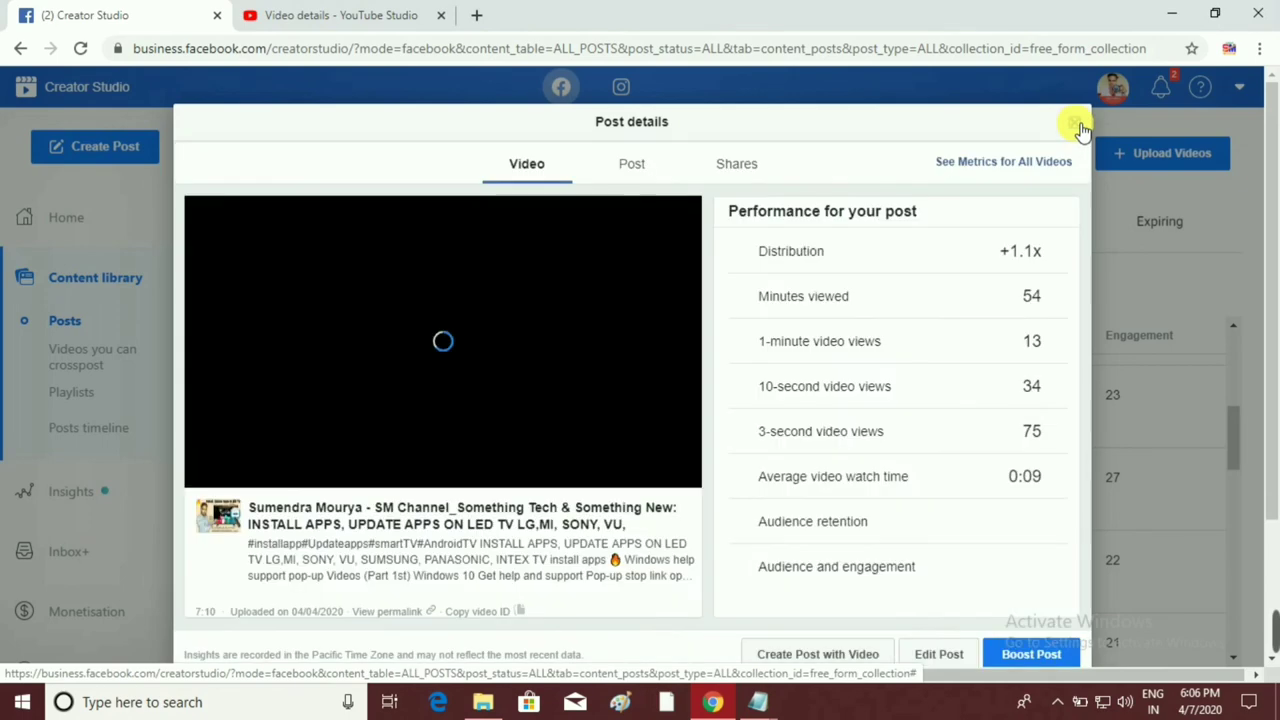
{"action": "left_click", "coordinate": [1080, 127]}
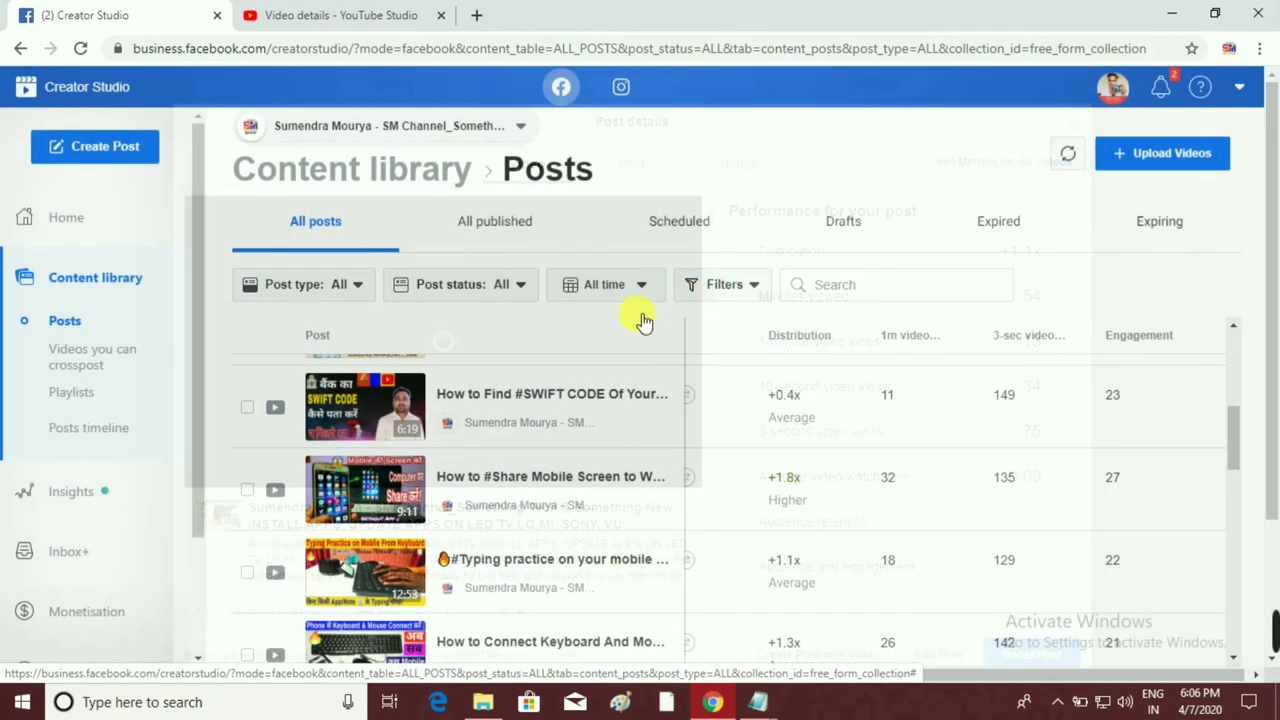